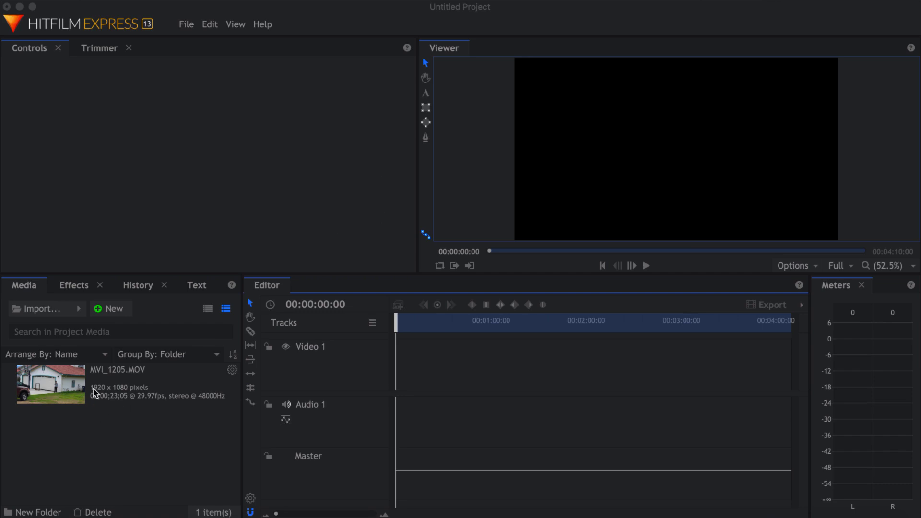
- Make a composite shot from MVI_1205.MOV with its default properties and add classic-scope.png as a layer above the video
right_click(123, 381)
click(173, 236)
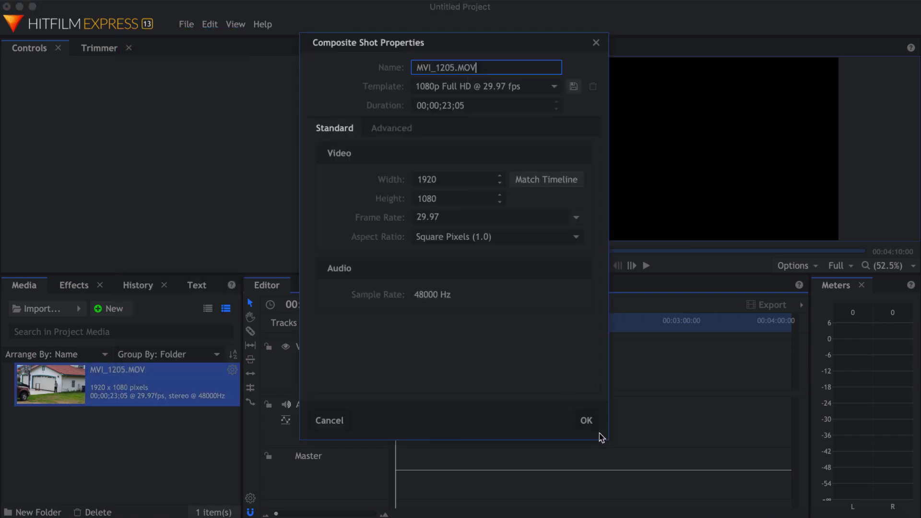
click(589, 424)
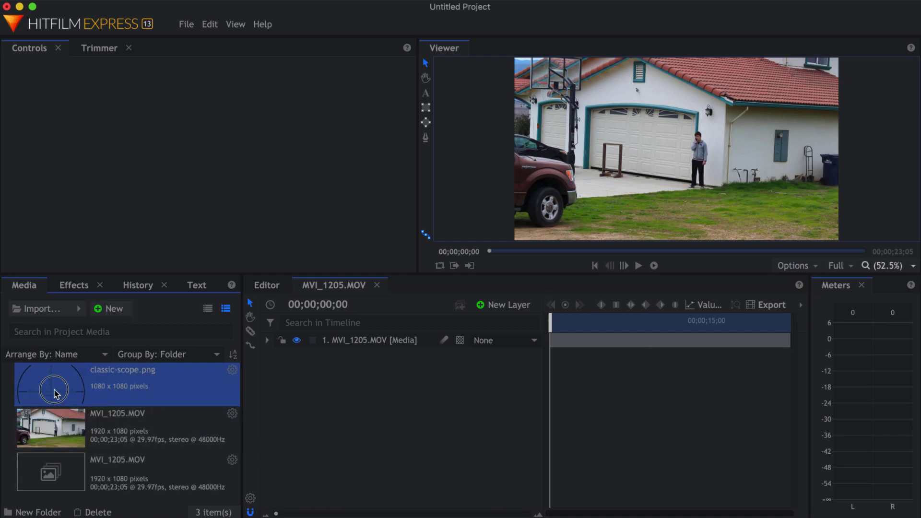
drag(56, 394, 393, 341)
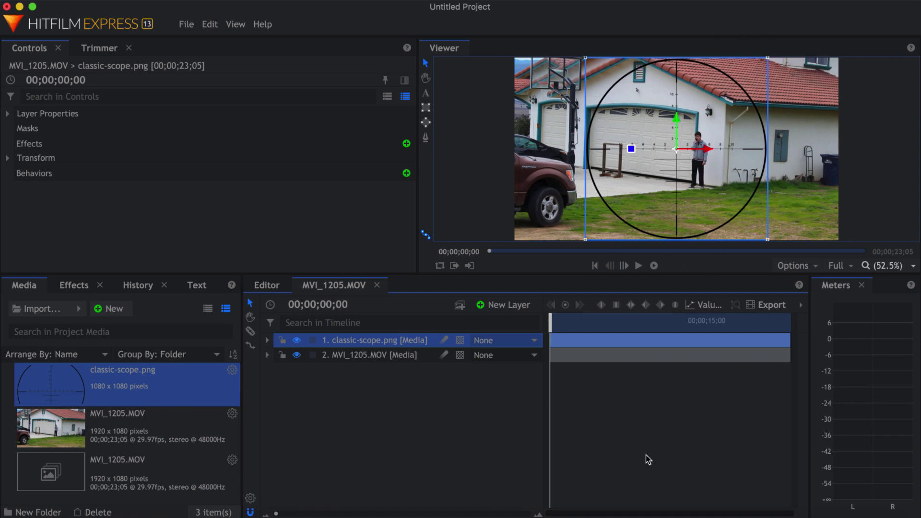
click(638, 476)
- Create a black 1920 x 1080 plane layer named Scope Filler
click(508, 305)
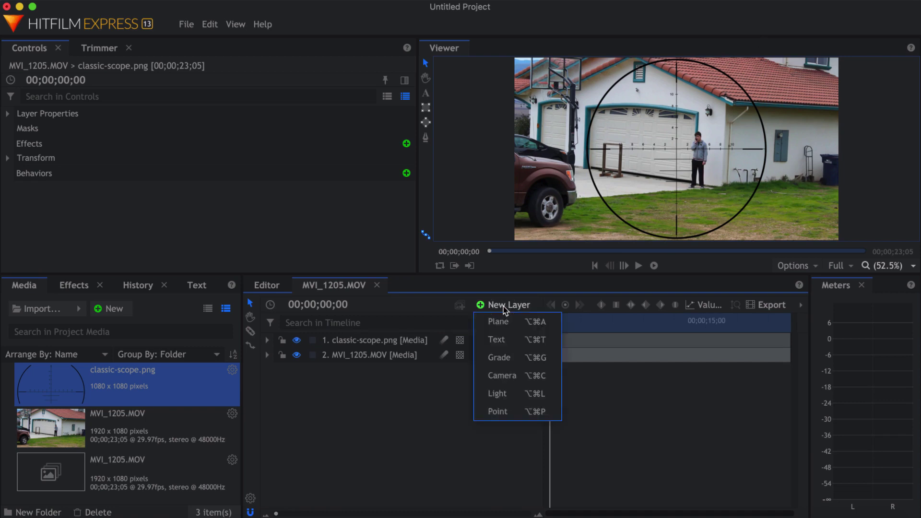
click(509, 325)
key(BackSpace)
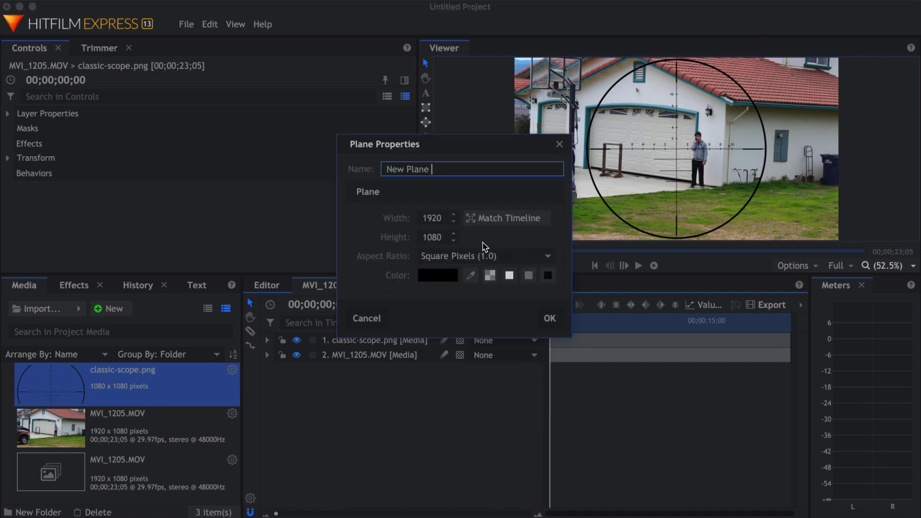
key(BackSpace)
key(BackSpace)
key(BackSpace)
key(BackSpace)
key(BackSpace)
text(Scope Filler)
click(553, 318)
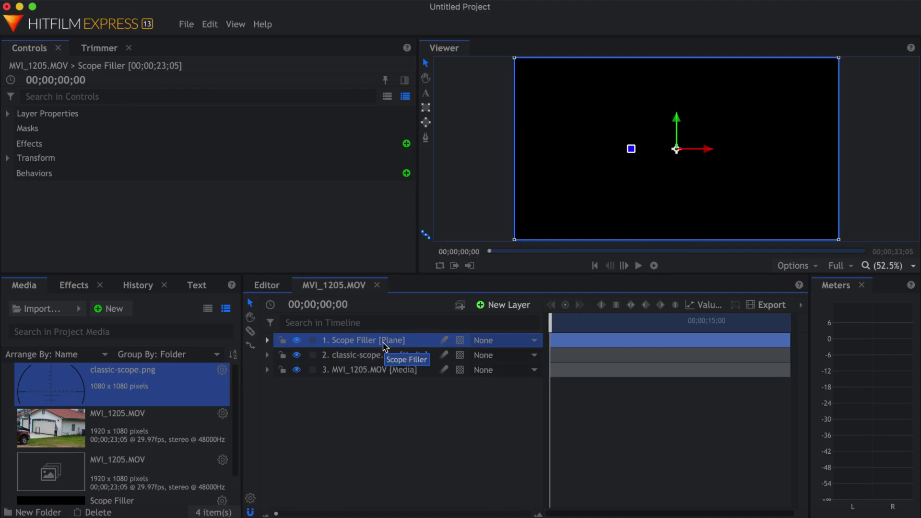
- Hide the Scope Filler layer and draw a circular mask on it, aligned with the scope's ring
click(297, 341)
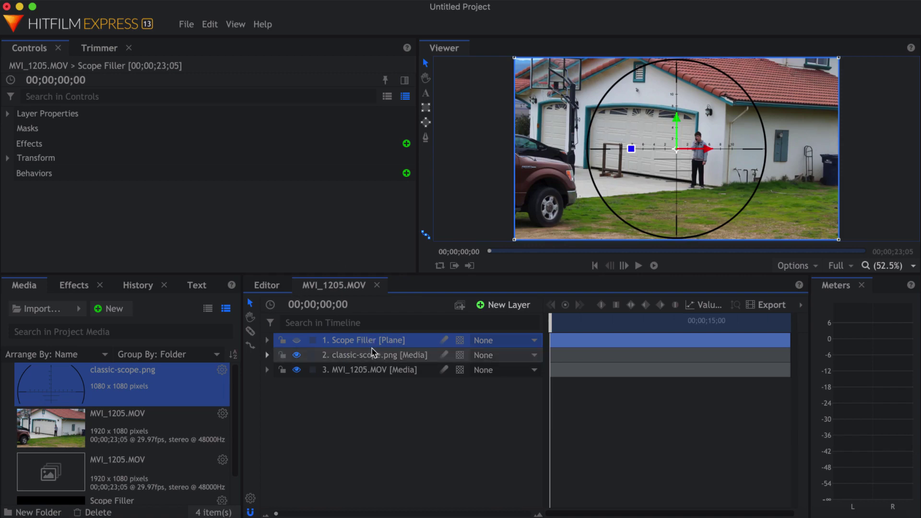
click(426, 123)
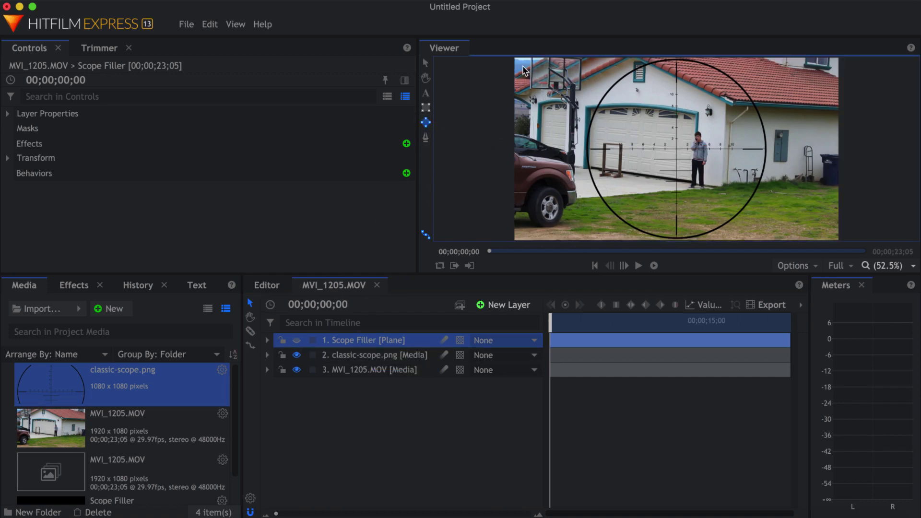
drag(523, 70, 645, 188)
drag(704, 198, 769, 244)
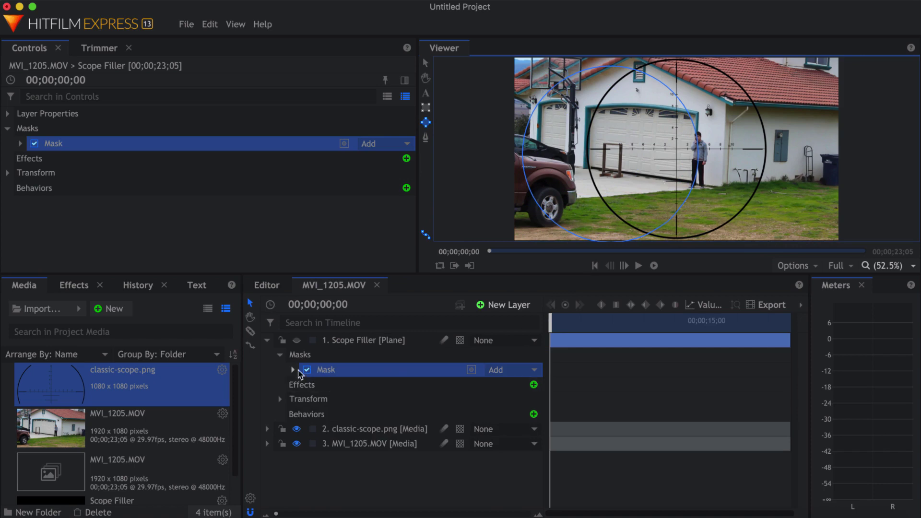
click(293, 370)
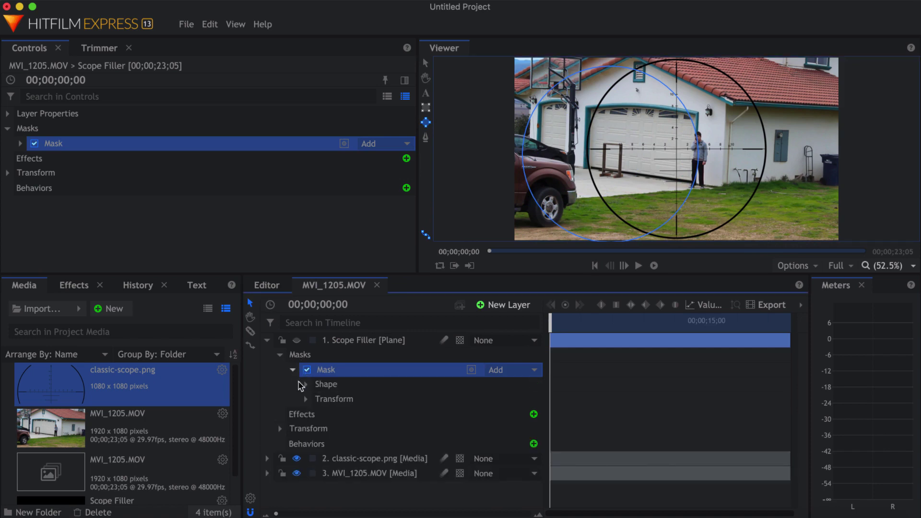
click(304, 384)
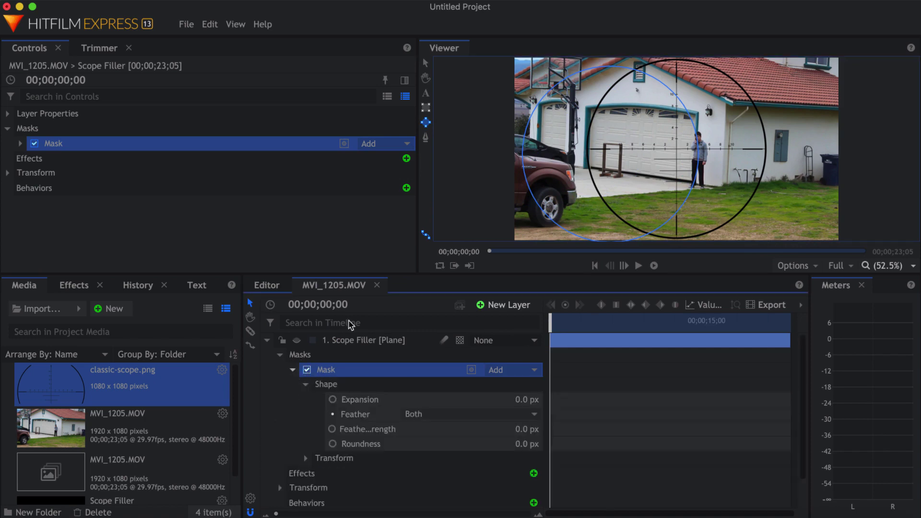
click(425, 64)
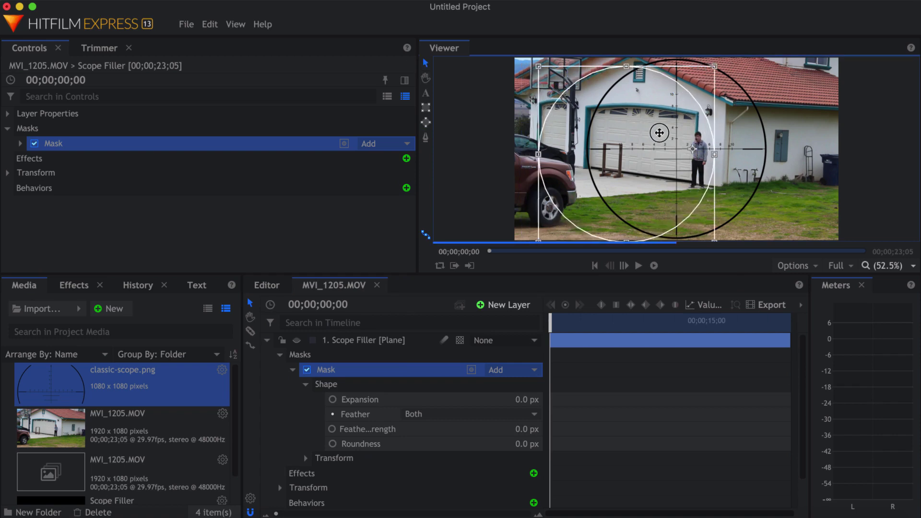
drag(659, 133, 701, 127)
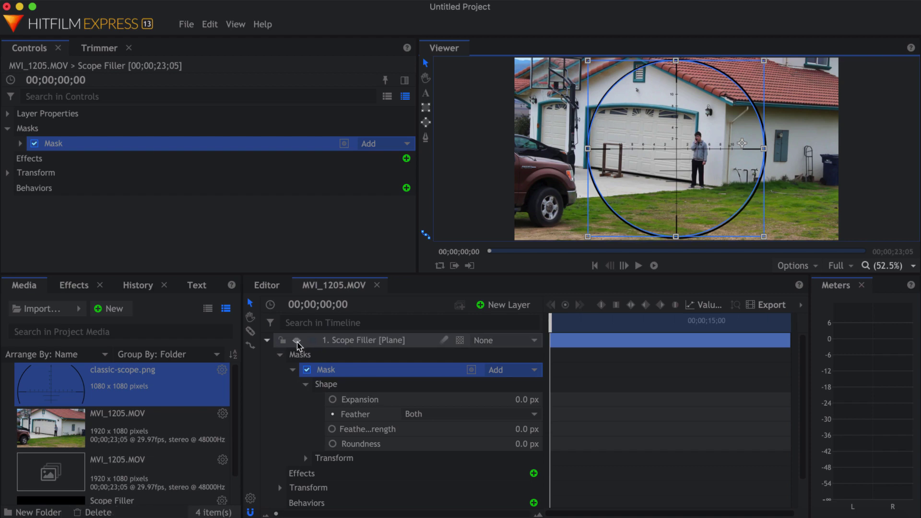
- Show the Scope Filler layer again and invert its mask so black fills the area outside the scope
click(297, 341)
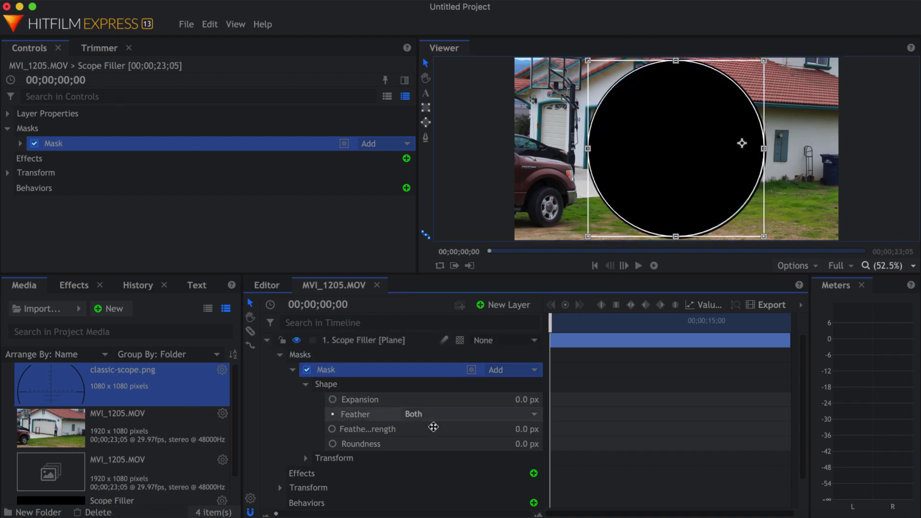
click(472, 371)
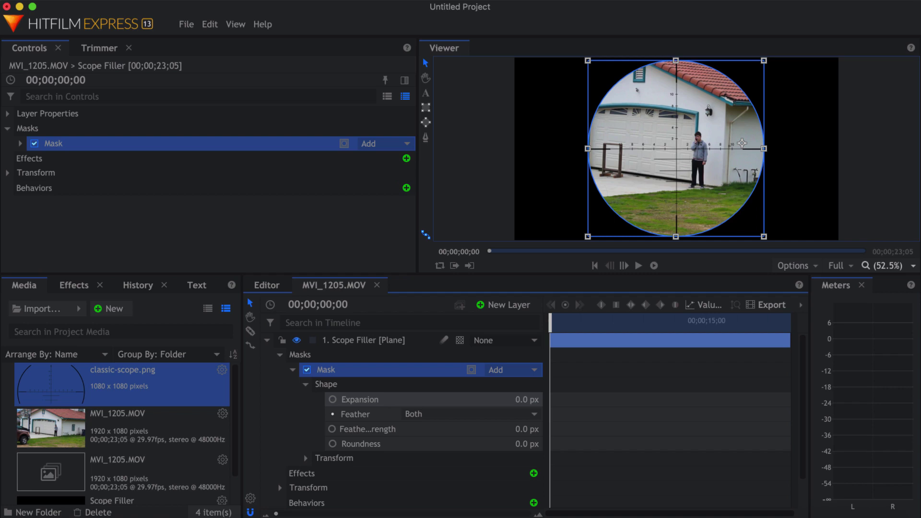
- Set the Scope Filler mask's expansion to -25 px and its feather strength to 20 px
mouse_move(523, 399)
mouse_down()
mouse_move(575, 399)
mouse_move(510, 399)
mouse_move(531, 399)
mouse_up()
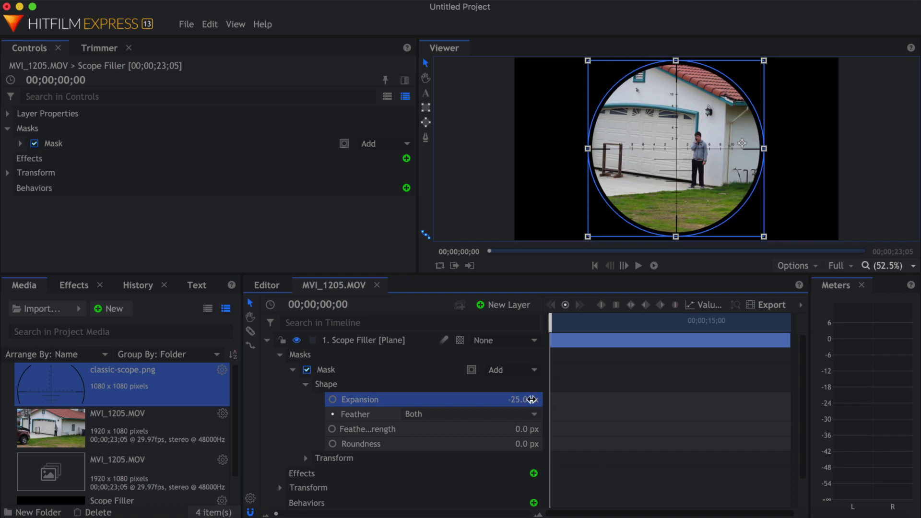
click(526, 428)
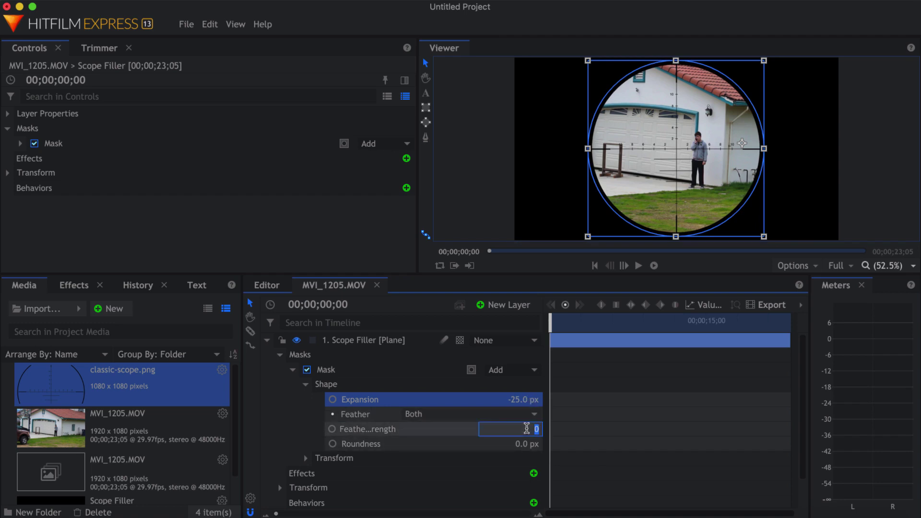
text(20)
key(Return)
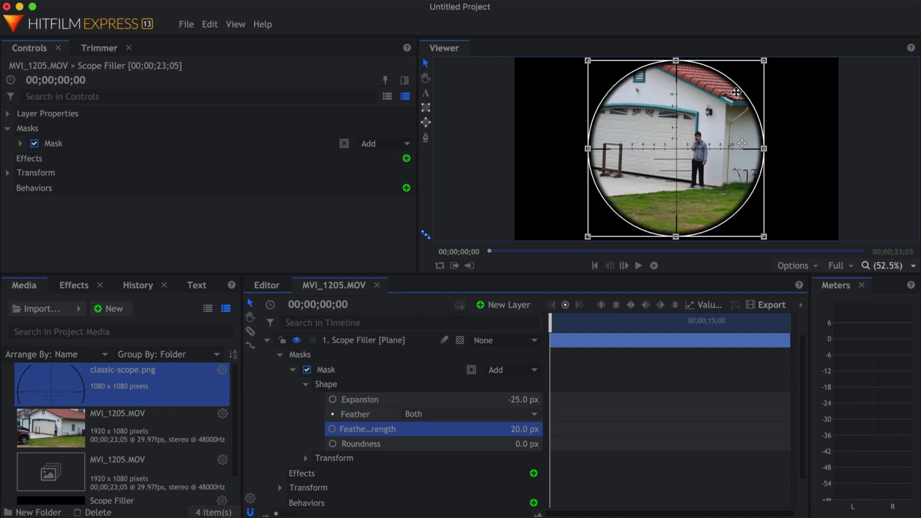
click(267, 340)
click(448, 460)
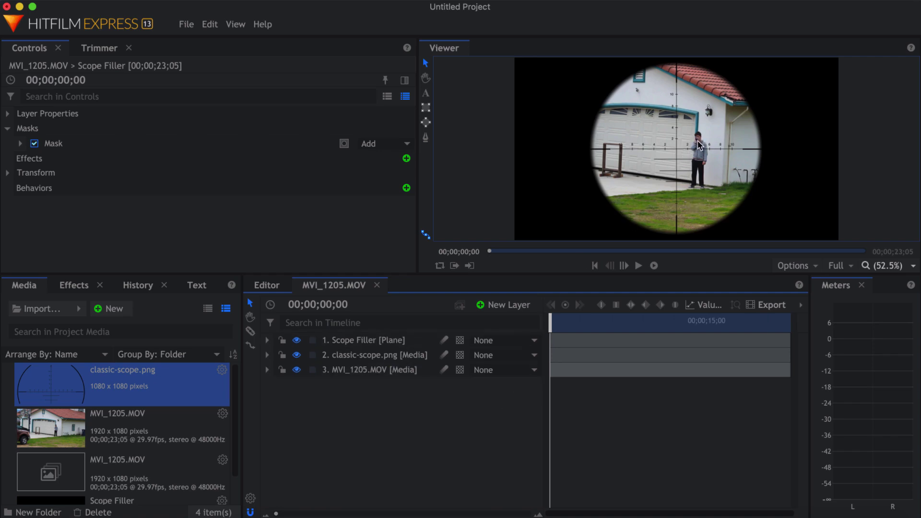
- Move the playhead to 00;00;05;15, just before the man starts reacting
click(550, 319)
drag(550, 319, 617, 327)
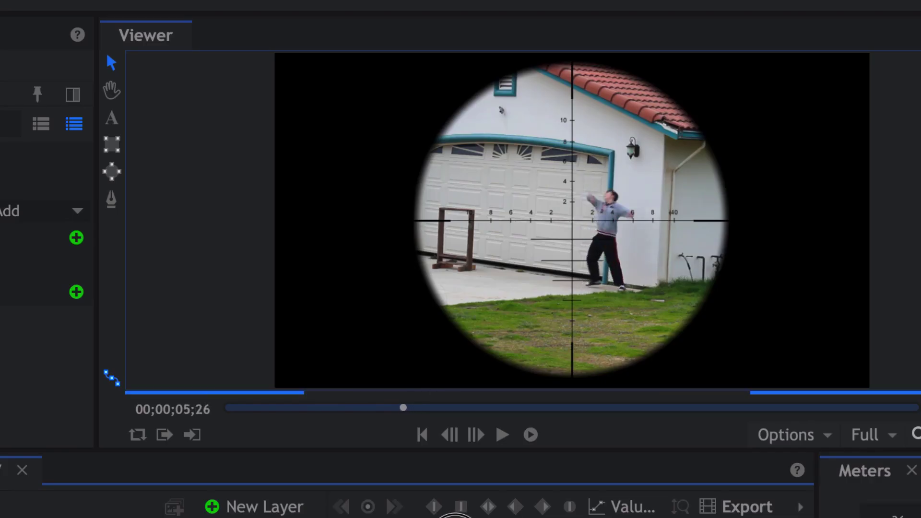
click(455, 434)
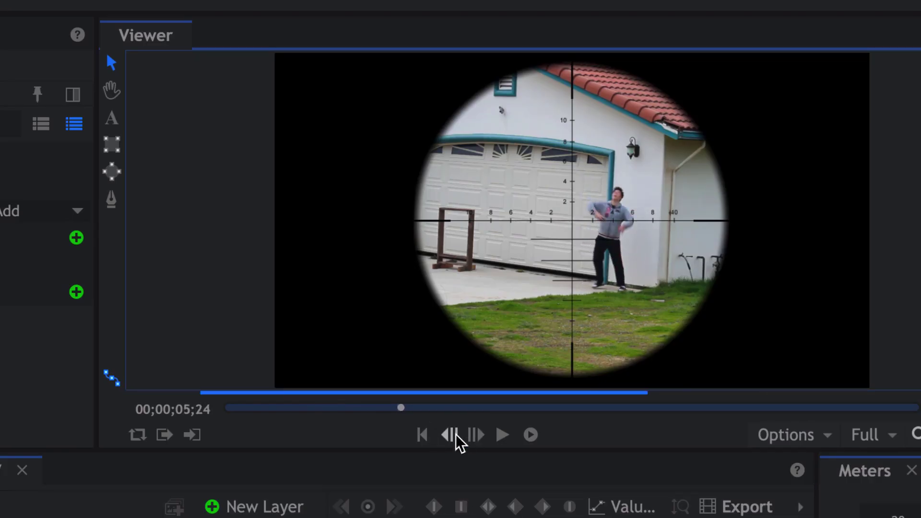
click(456, 434)
click(456, 434)
click(456, 434)
click(455, 434)
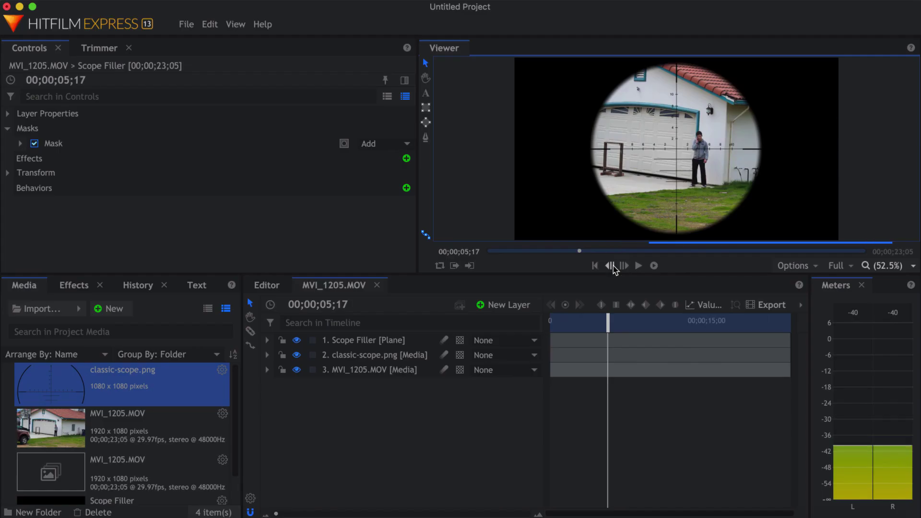
click(611, 265)
click(611, 266)
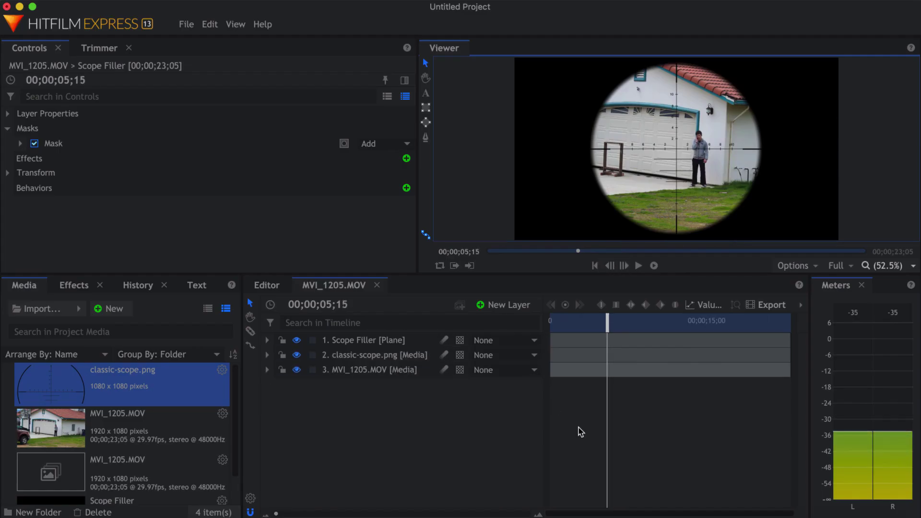
- Enable Position keyframing for the MVI_1205.MOV layer at 00;00;05;15
click(359, 370)
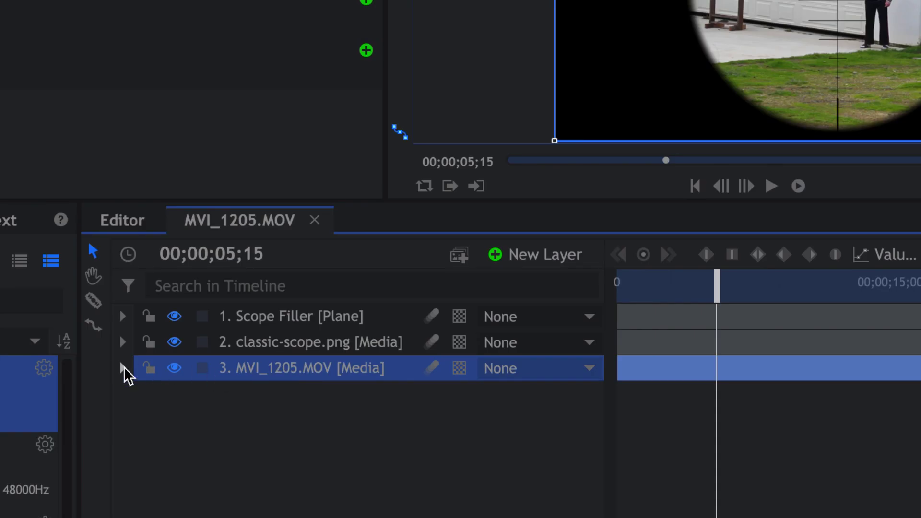
click(123, 368)
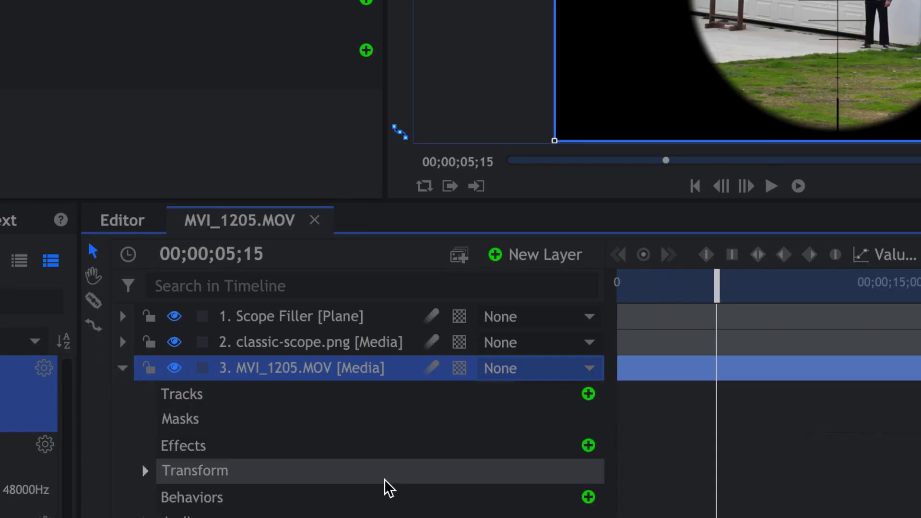
click(144, 425)
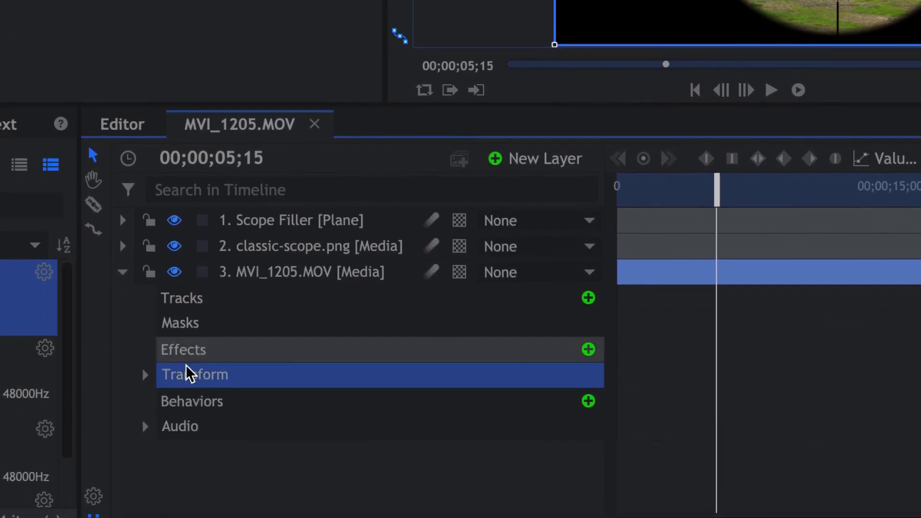
click(145, 424)
scroll(338, 329, down, 2)
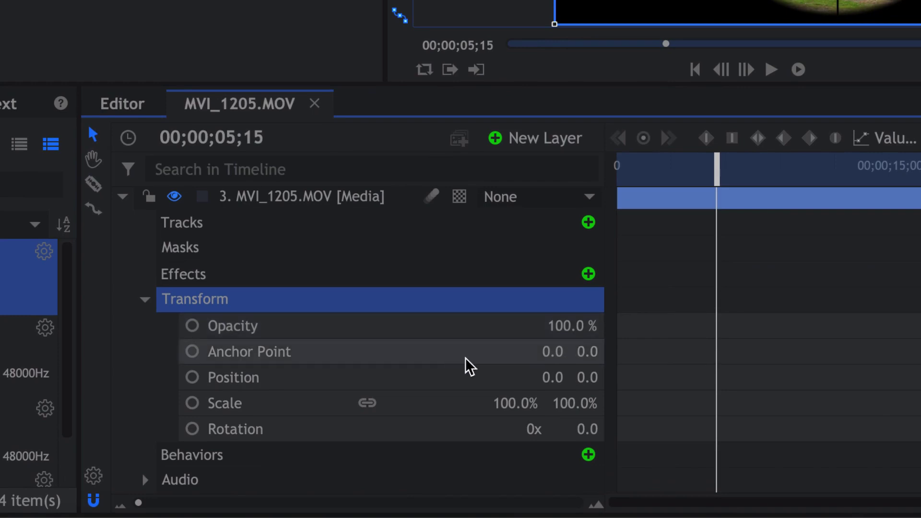
click(194, 378)
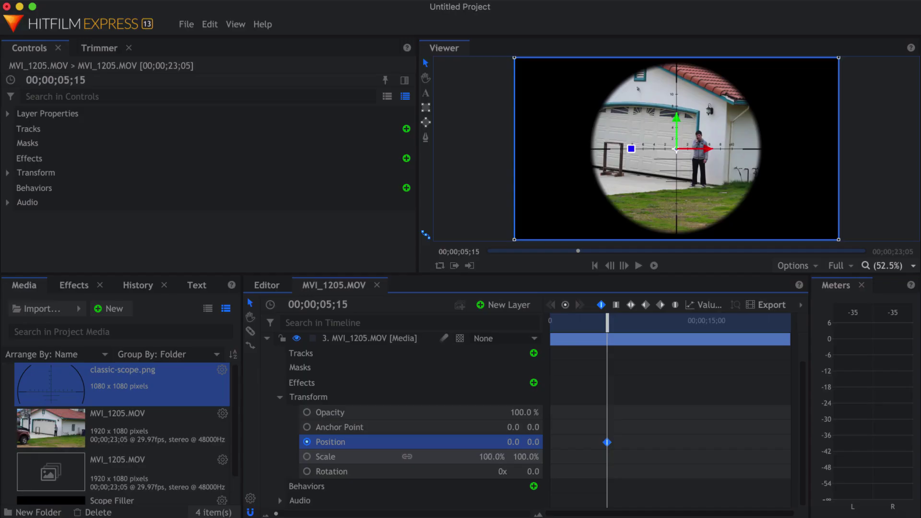
- Scale the MVI_1205.MOV layer to 130% and set its position to -169, -85 to put the man under the crosshair
drag(516, 403, 546, 403)
drag(509, 457, 518, 457)
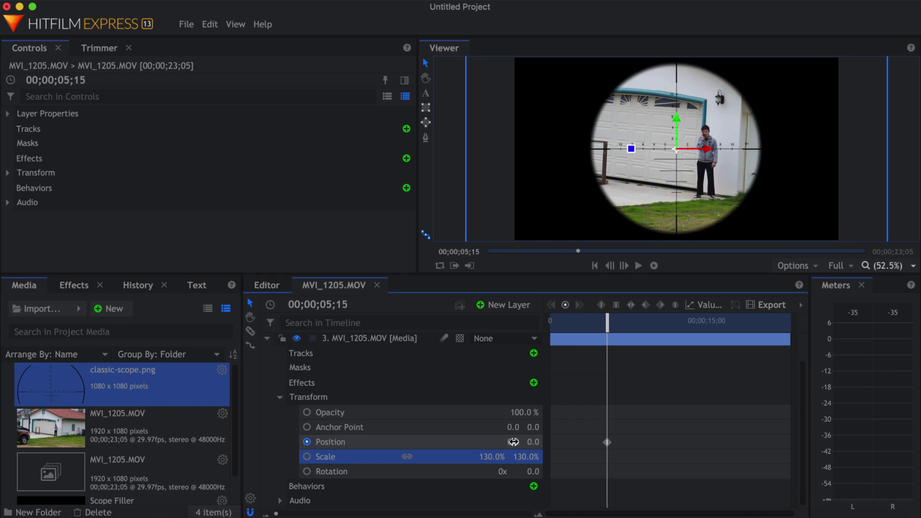
drag(513, 442, 534, 439)
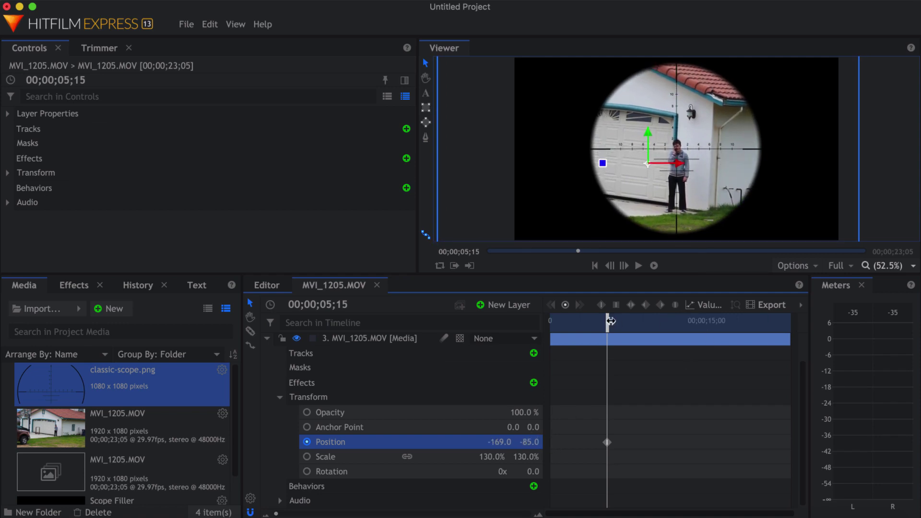
- Keyframe the MVI_1205.MOV layer's position at 252, 58 at the start of the timeline, 00;00;00;00
drag(611, 321, 613, 344)
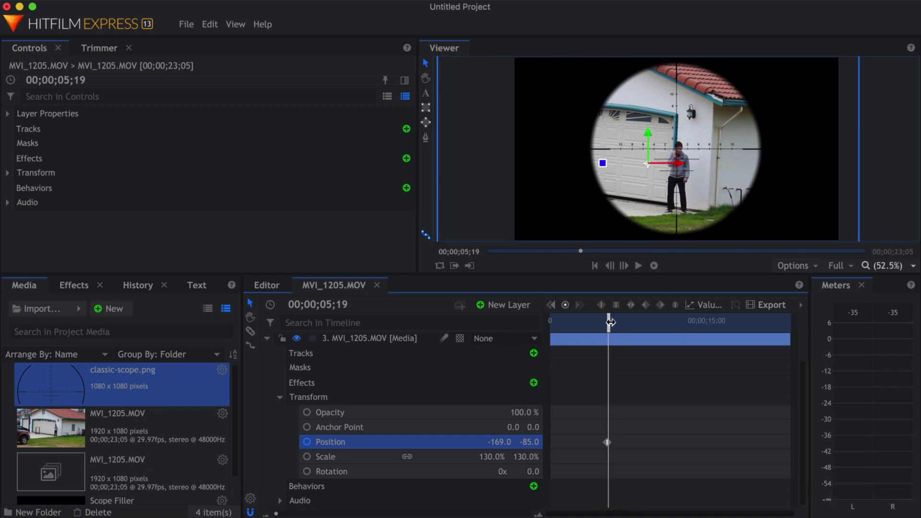
drag(610, 323, 594, 328)
click(550, 328)
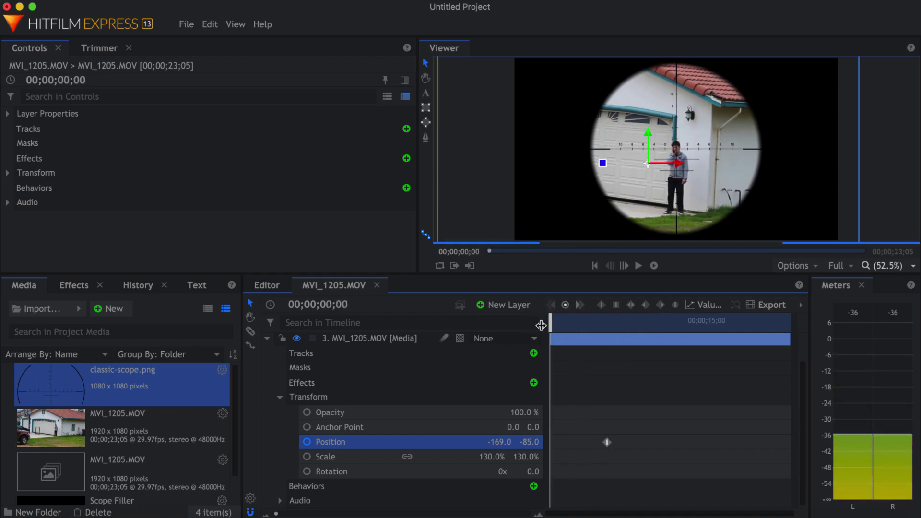
drag(496, 442, 568, 442)
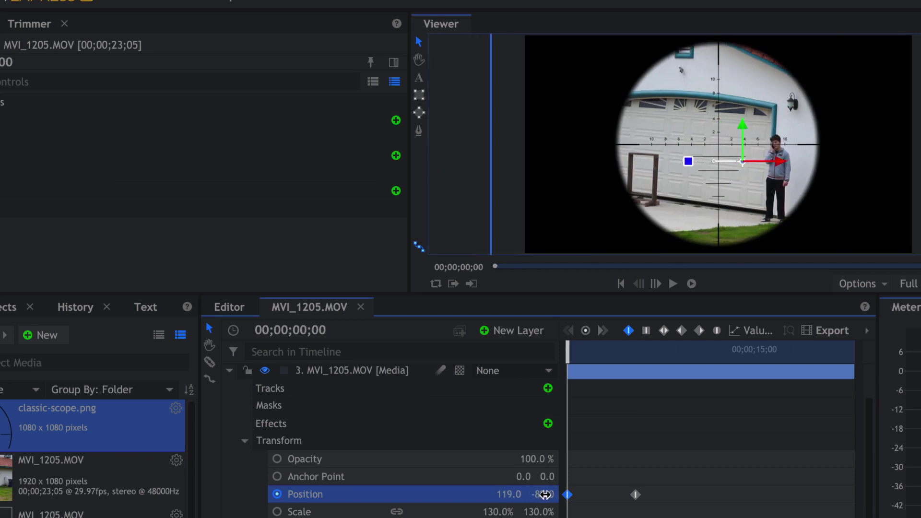
drag(545, 494, 604, 495)
mouse_move(544, 495)
mouse_down()
mouse_move(526, 495)
mouse_move(559, 494)
mouse_up()
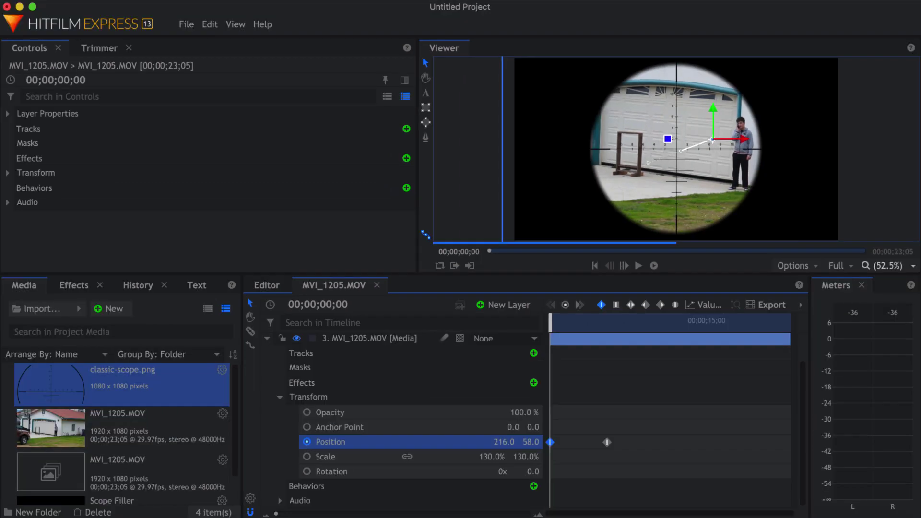
drag(494, 442, 498, 442)
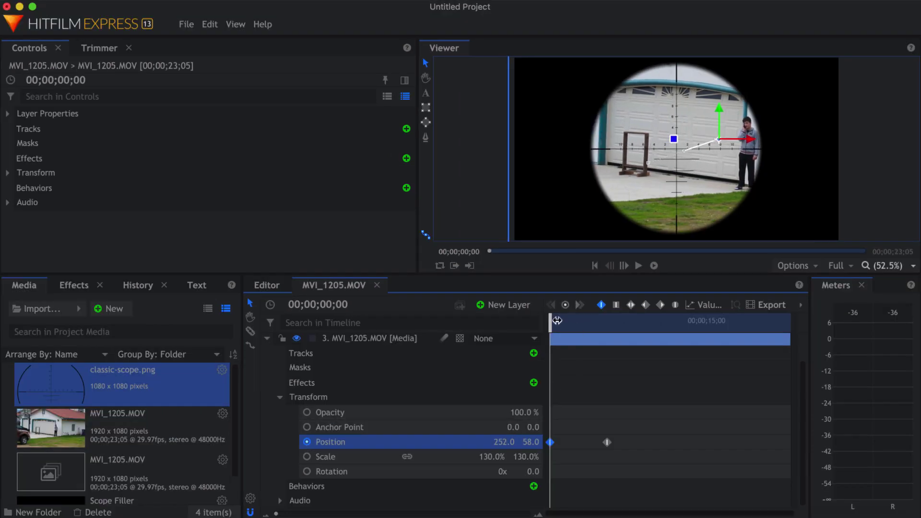
- Preview the scope pan and add an intermediate Position keyframe to the MVI_1205.MOV layer at 00;00;02;18
click(638, 265)
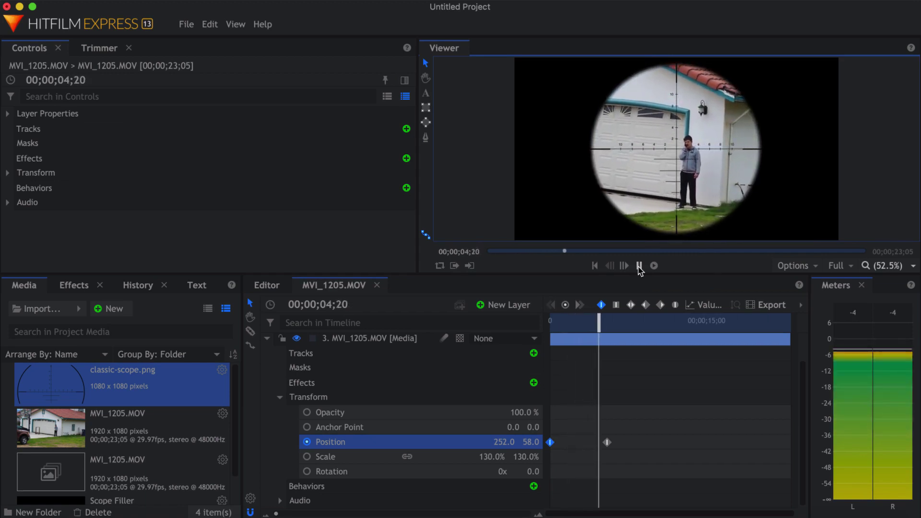
click(639, 266)
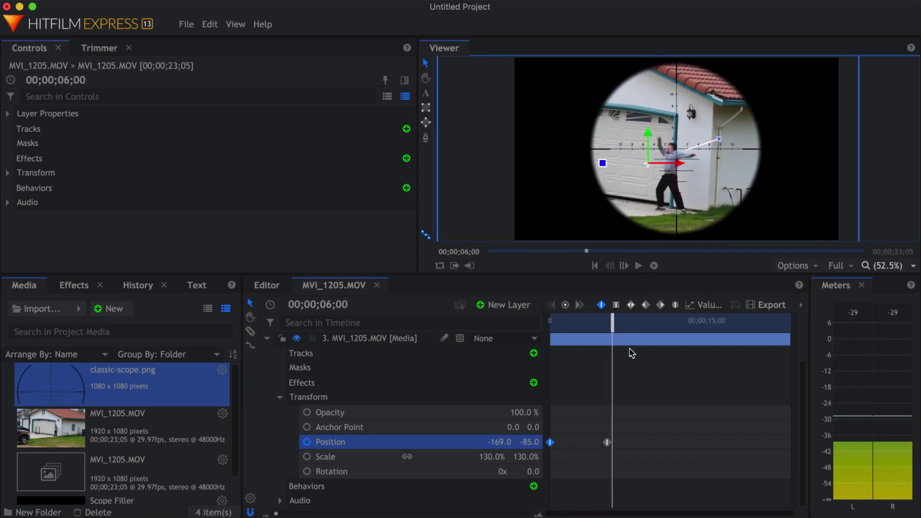
drag(614, 319, 577, 319)
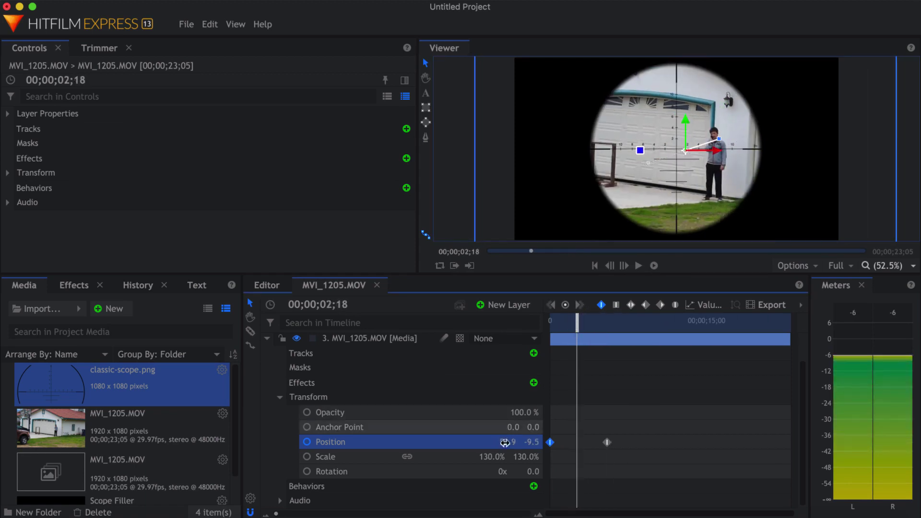
drag(530, 441, 595, 321)
click(638, 266)
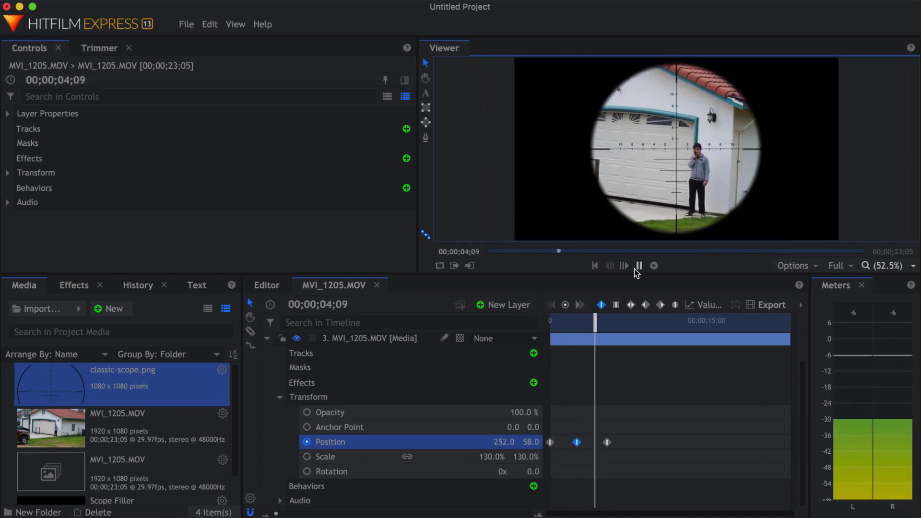
click(638, 265)
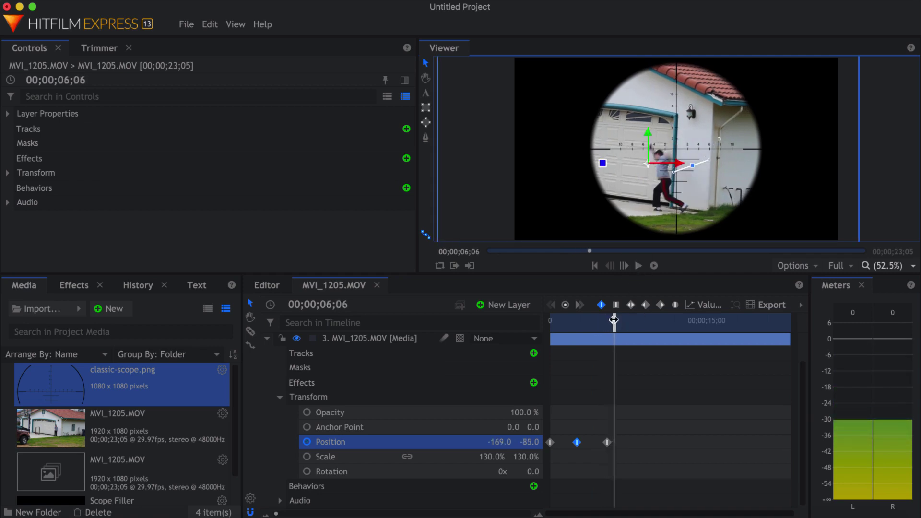
- Return the playhead to the Position keyframe at 00;00;05;15 and enlarge the timeline scale around it
drag(609, 320, 606, 320)
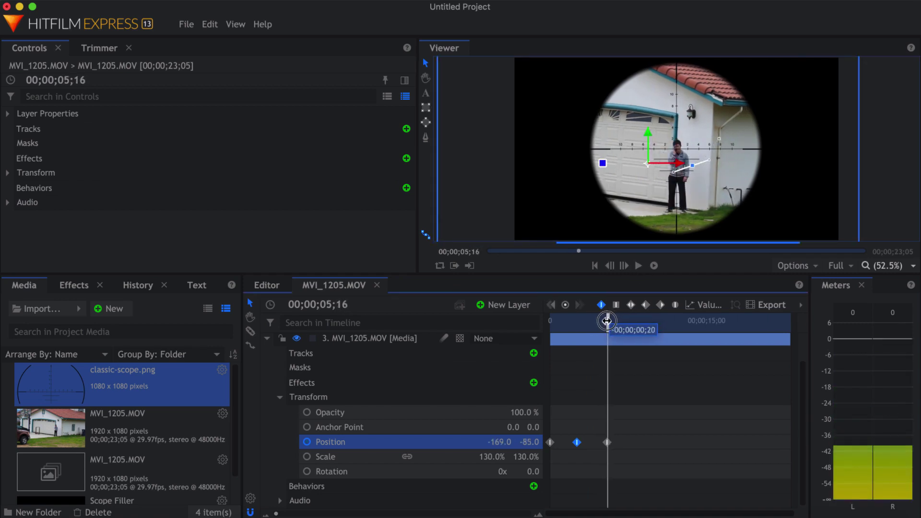
click(624, 267)
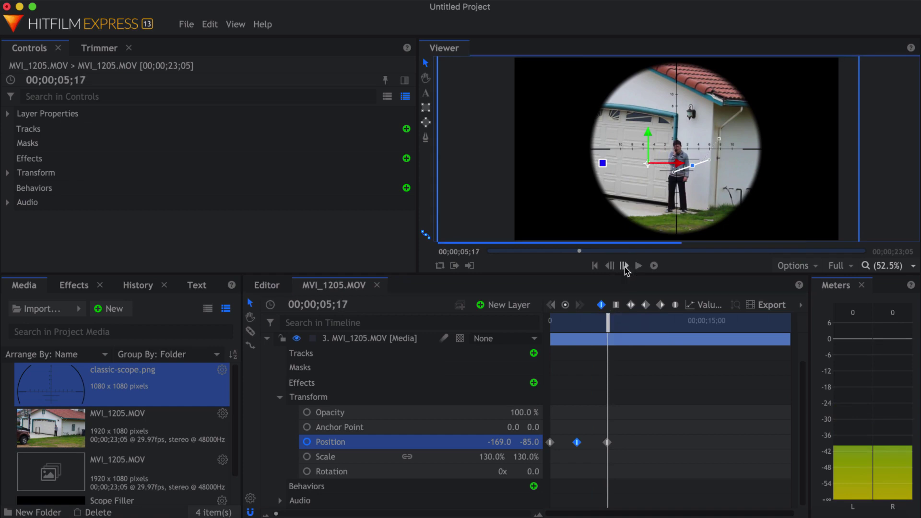
click(625, 266)
key(Left)
key(Left)
key(Left)
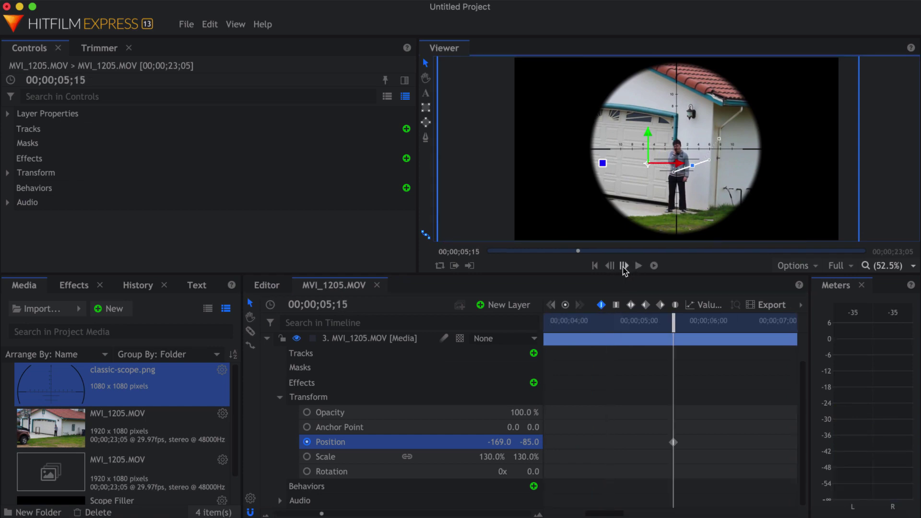
mouse_move(674, 439)
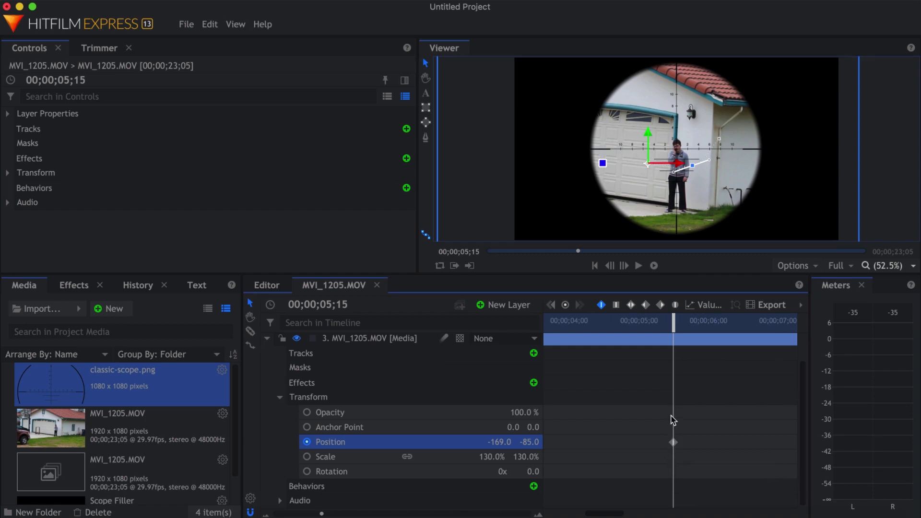
- Five frames after the 00;00;05;15 keyframe, at 00;00;05;20, keyframe the MVI_1205.MOV layer's position at -80, -159
click(623, 265)
click(624, 266)
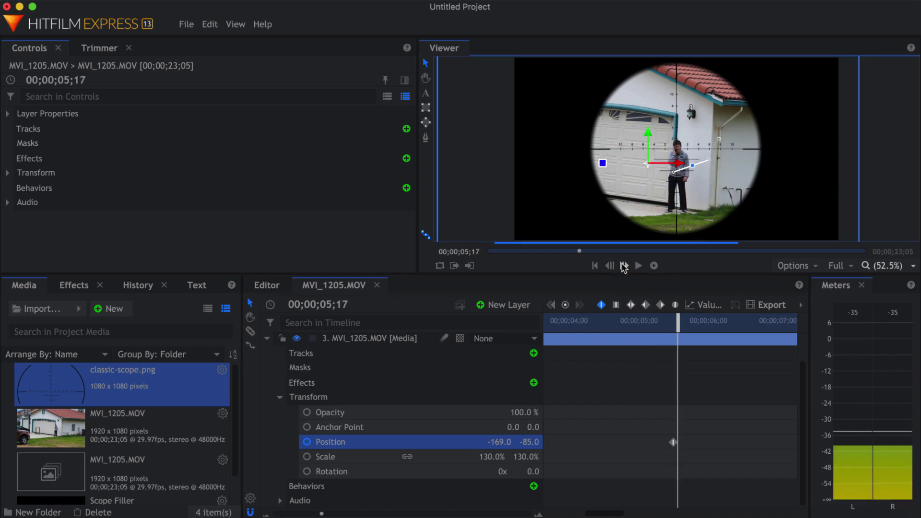
click(623, 266)
click(624, 265)
click(623, 266)
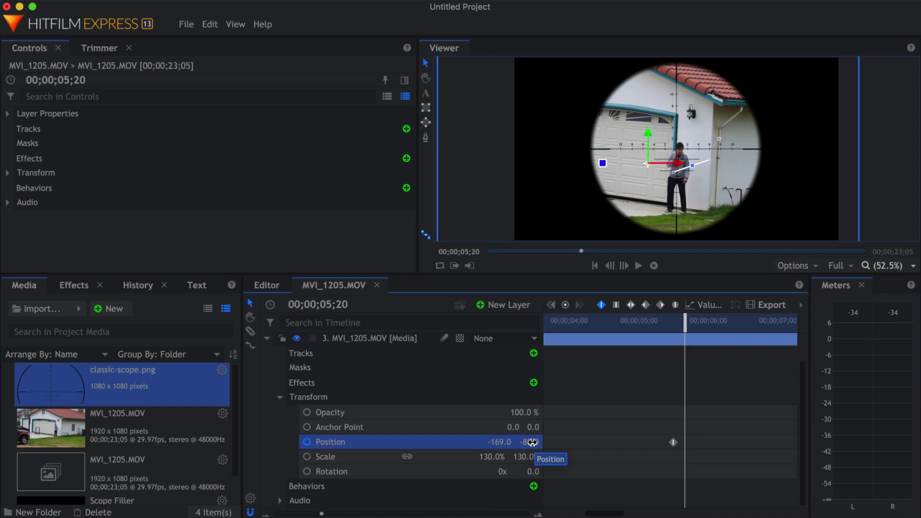
drag(529, 442, 506, 442)
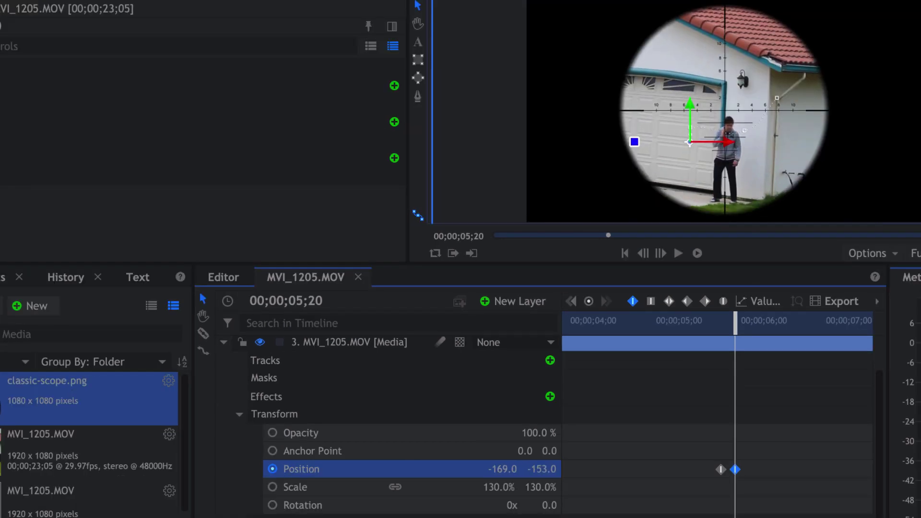
drag(548, 469, 548, 469)
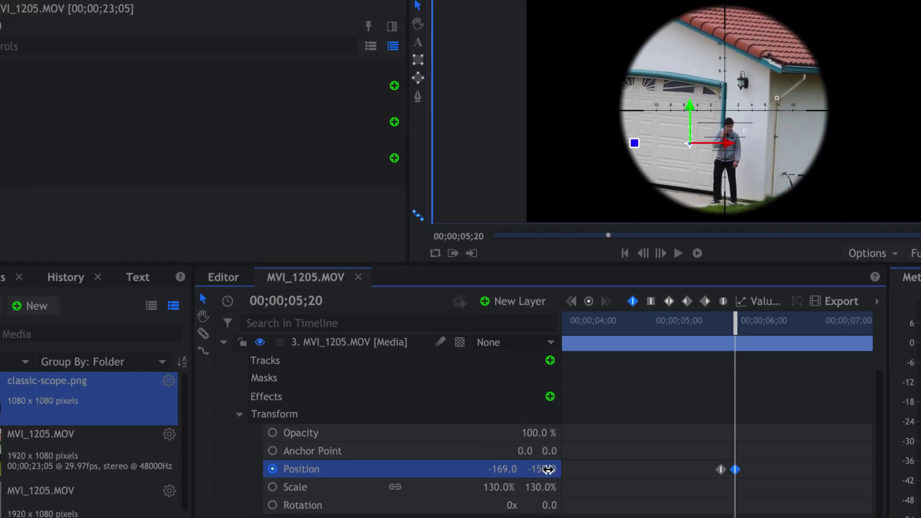
drag(683, 136, 702, 138)
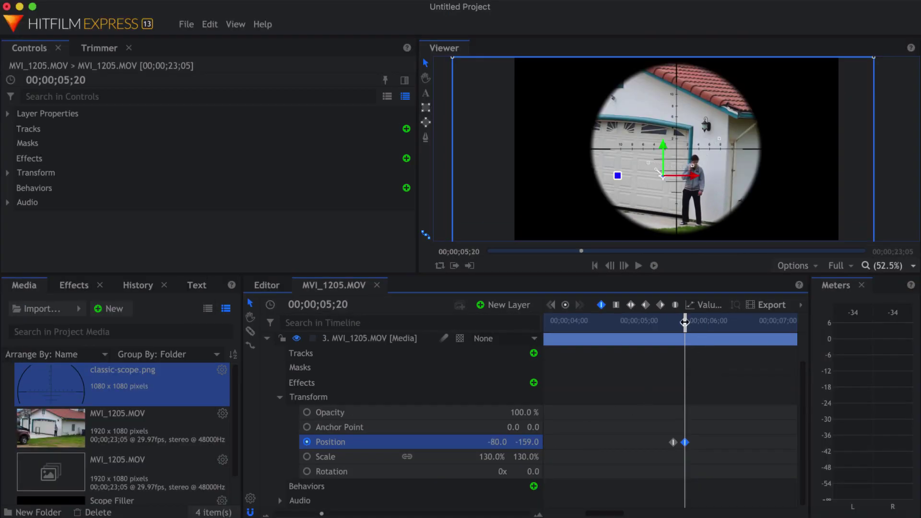
- Play back the footage around 00;00;05;20 to check the sudden scope jump, and bring the whole clip back into the timeline view
drag(680, 322, 607, 322)
click(638, 266)
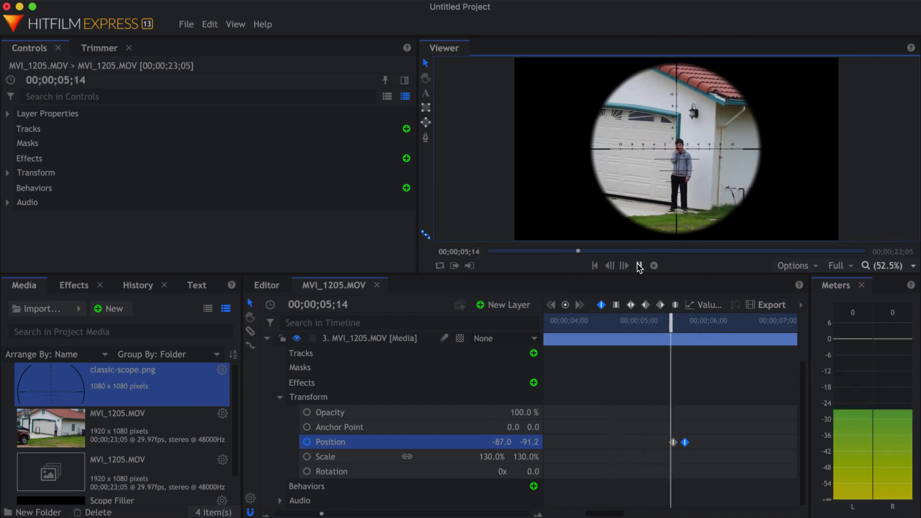
drag(667, 322, 705, 327)
drag(320, 514, 276, 514)
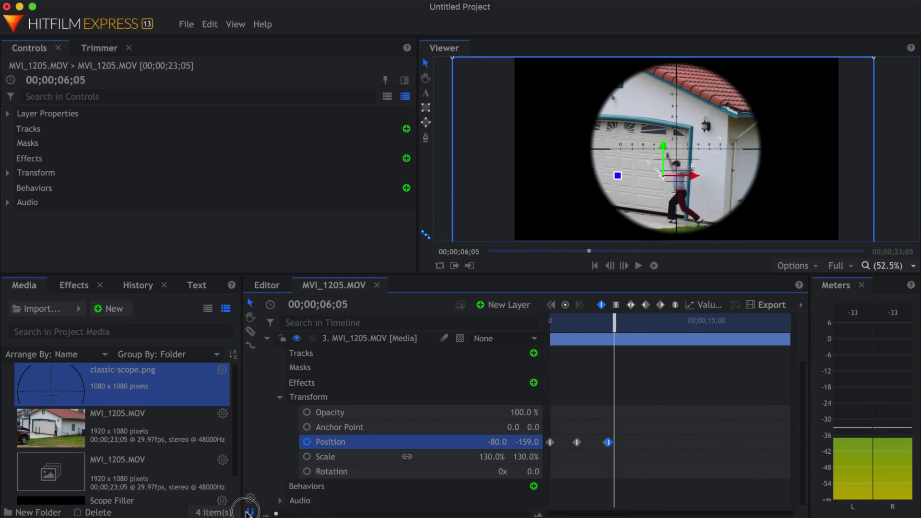
- Keyframe the MVI_1205.MOV layer's position at -124, 78 at 00;00;10;24, add a Position keyframe before it, and preview the movement
drag(615, 319, 663, 325)
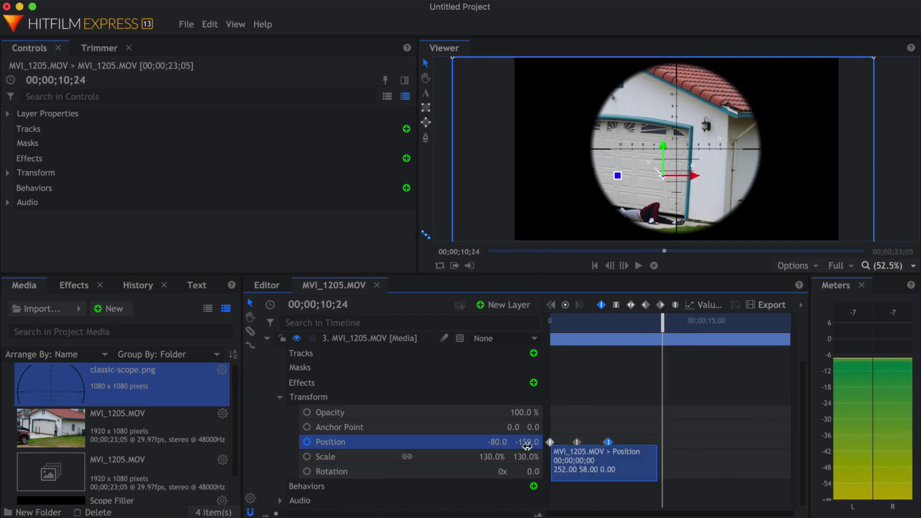
drag(499, 442, 527, 442)
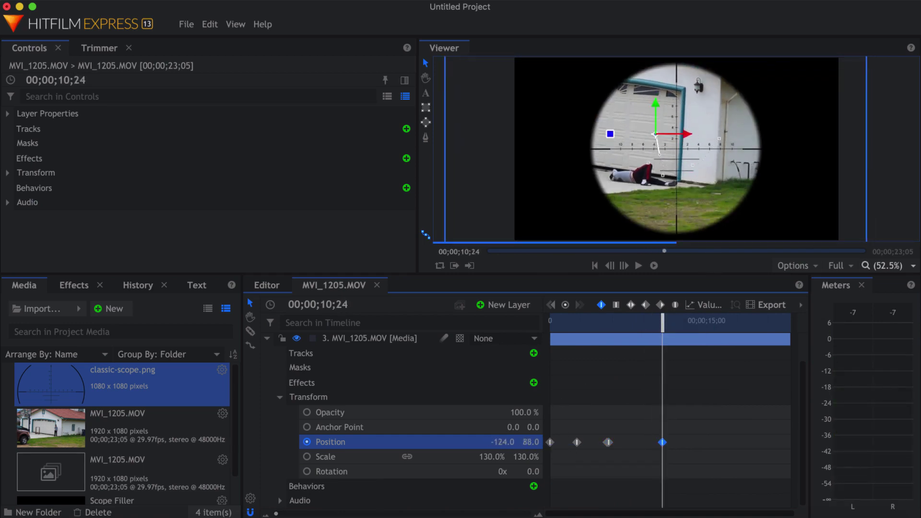
drag(662, 321, 598, 321)
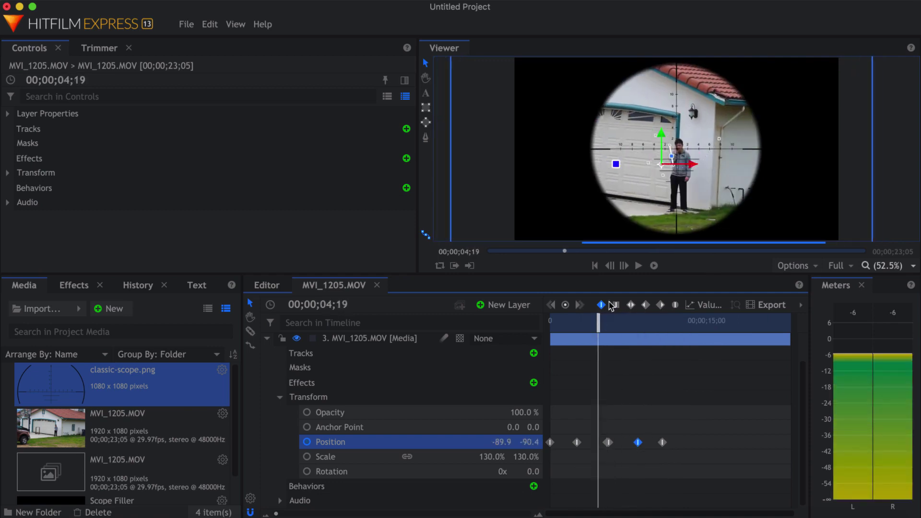
click(638, 266)
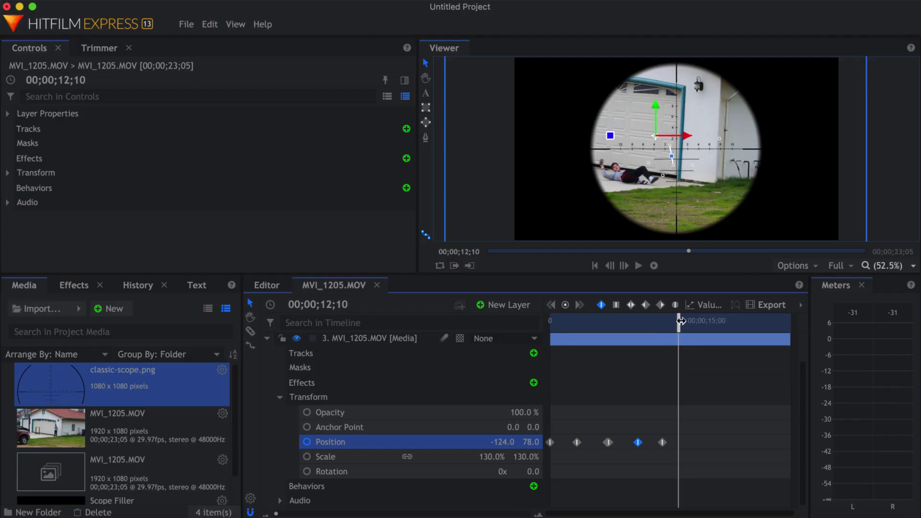
- Move the playhead to 00;00;05;16, collapse the layer's Transform properties, and set the viewer scale to 100%
drag(680, 320, 609, 328)
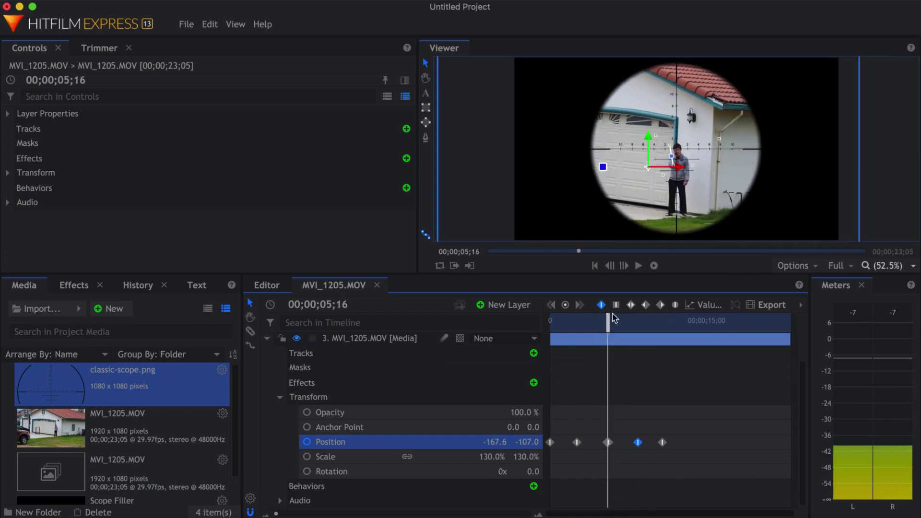
click(280, 397)
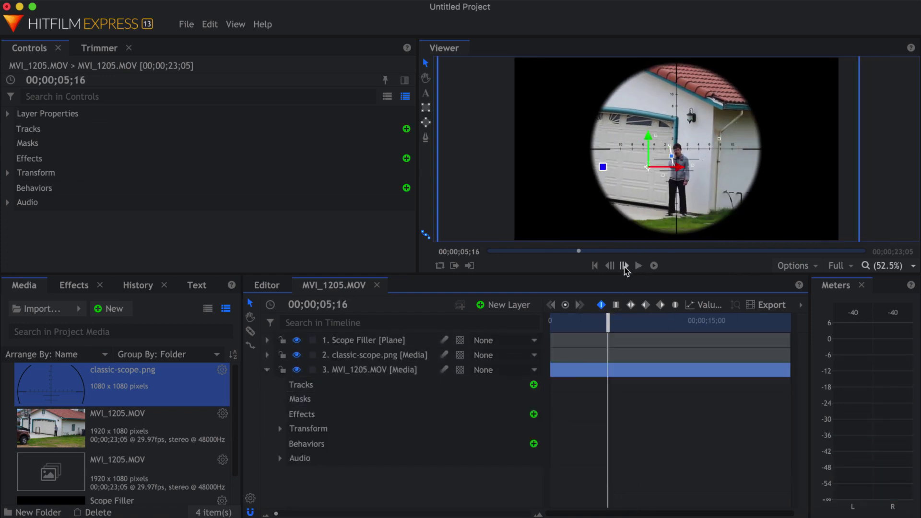
click(888, 265)
click(880, 337)
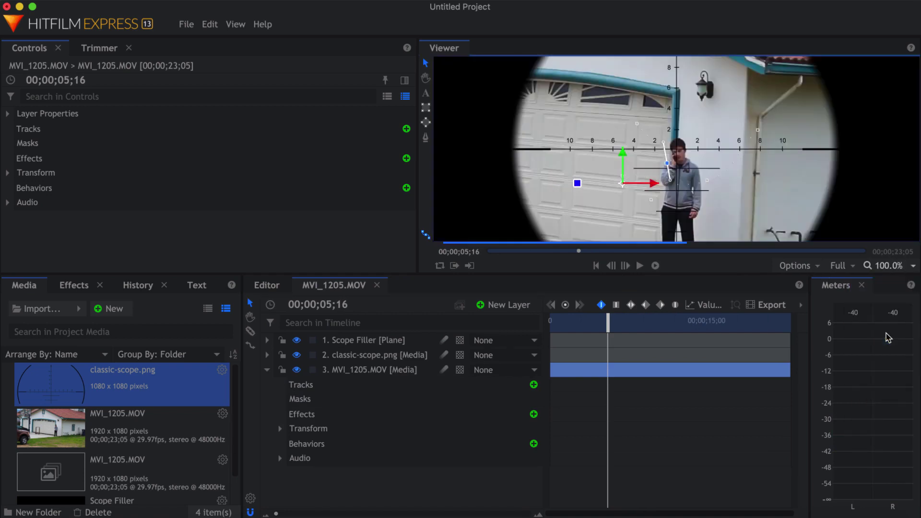
- Examine the footage frame by frame between 00;00;05;15 and 00;00;05;20, ending on 00;00;05;20
click(625, 266)
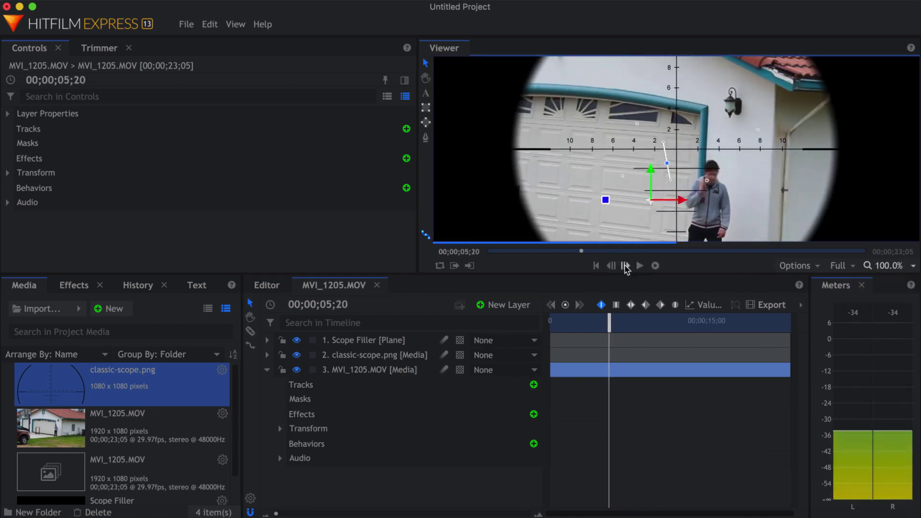
click(612, 266)
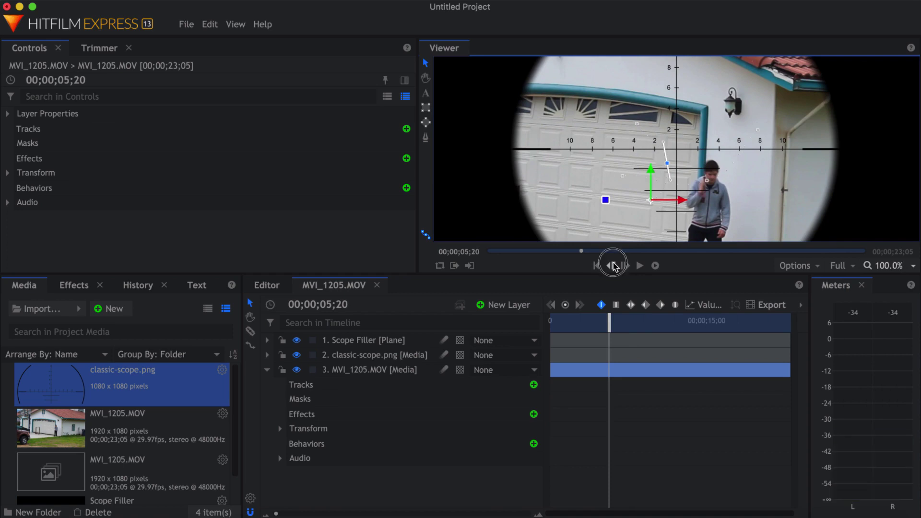
click(612, 266)
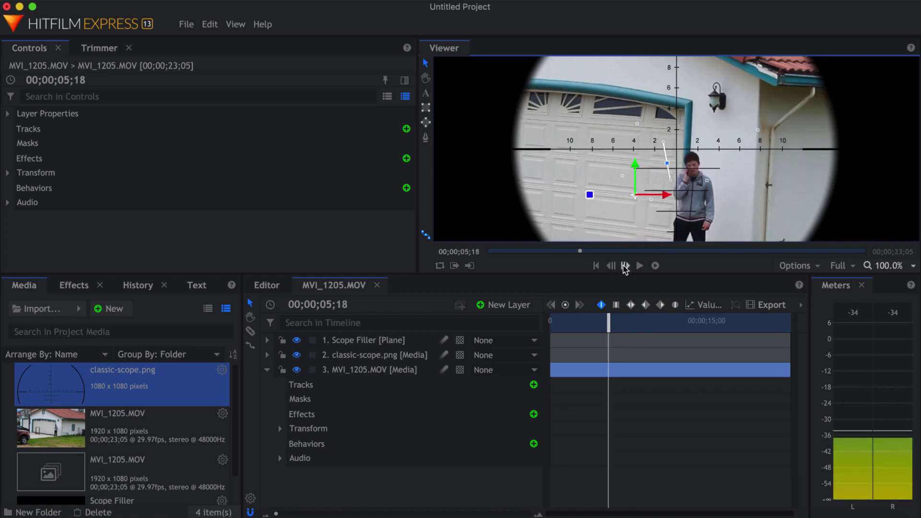
click(614, 267)
click(615, 266)
click(617, 268)
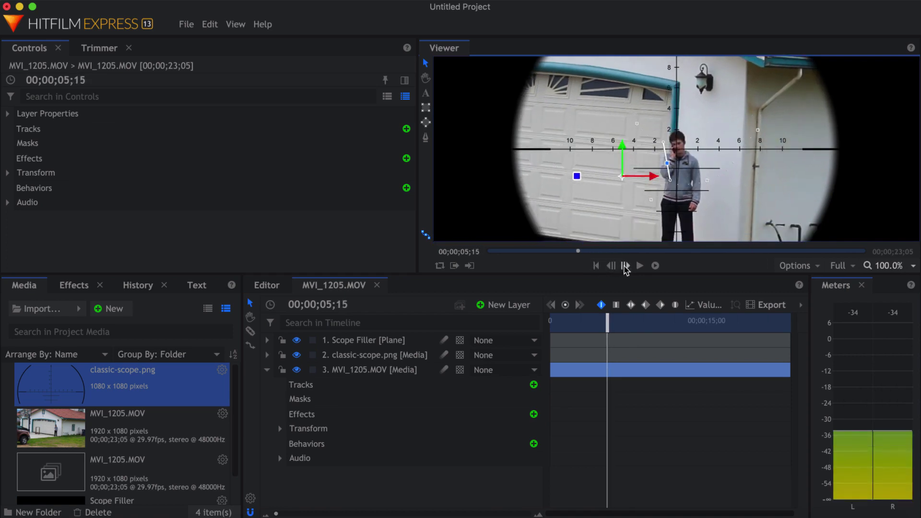
click(625, 267)
click(625, 267)
click(625, 266)
click(626, 266)
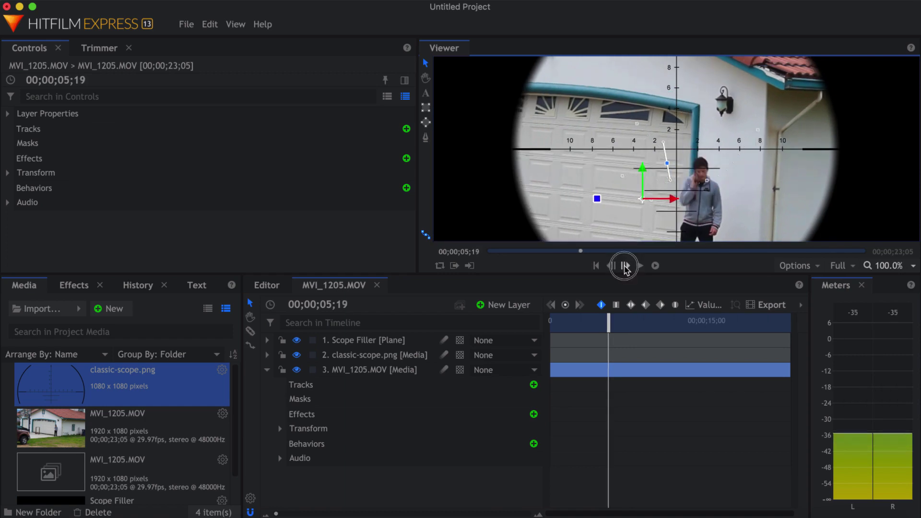
click(625, 267)
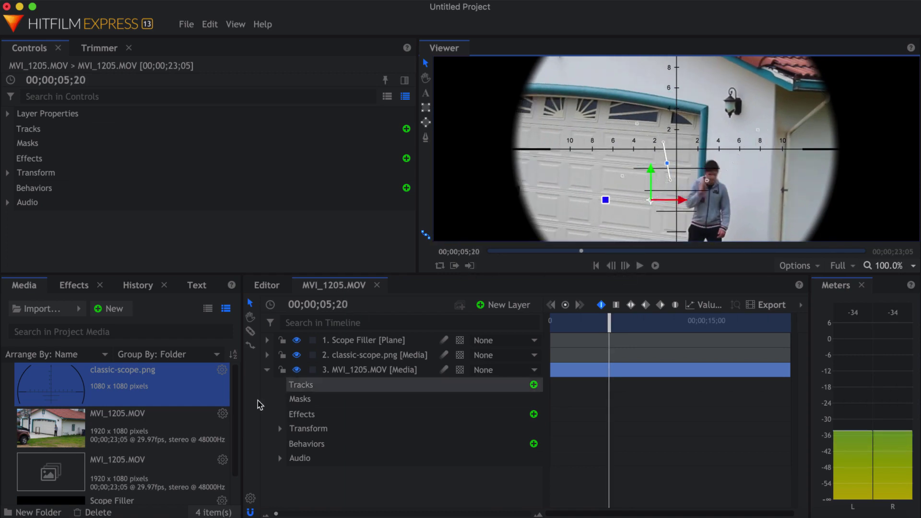
- Slice the MVI_1205.MOV layer at 00;00;05;20 and 00;00;05;27 and delete the short piece between the cuts
click(250, 331)
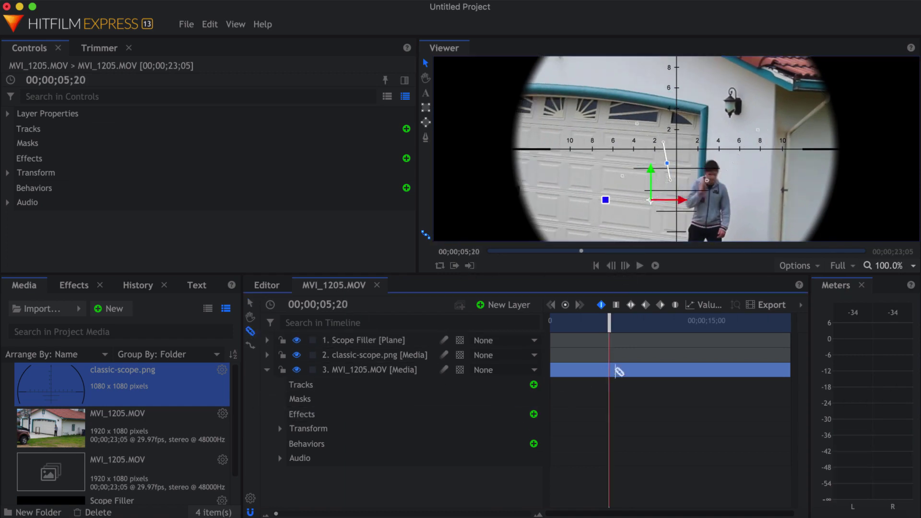
click(610, 369)
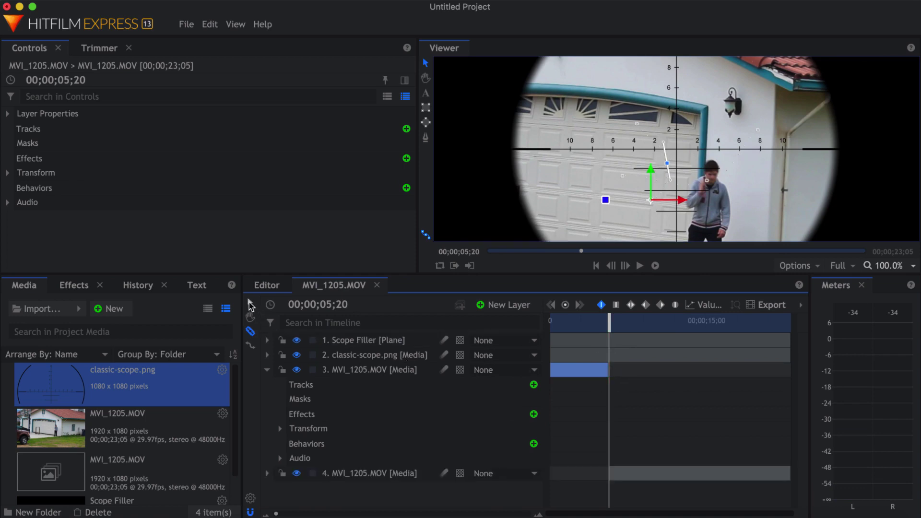
click(625, 266)
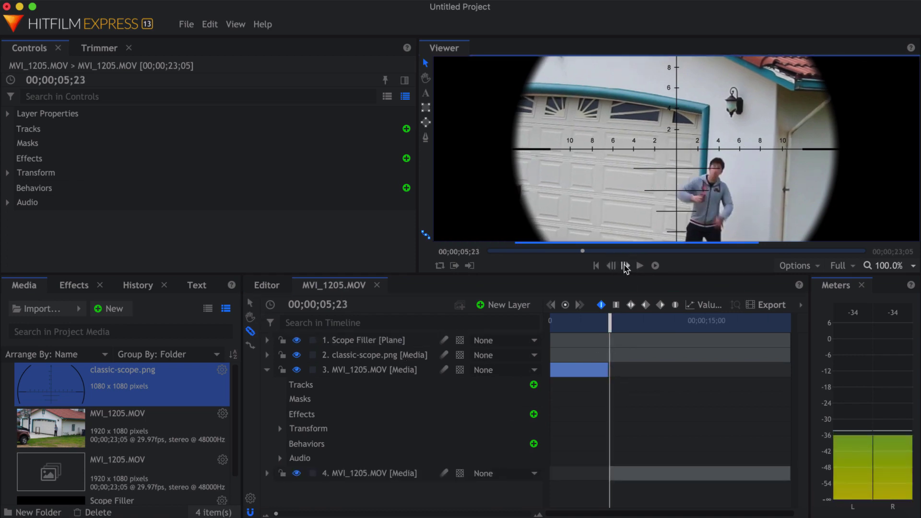
click(625, 267)
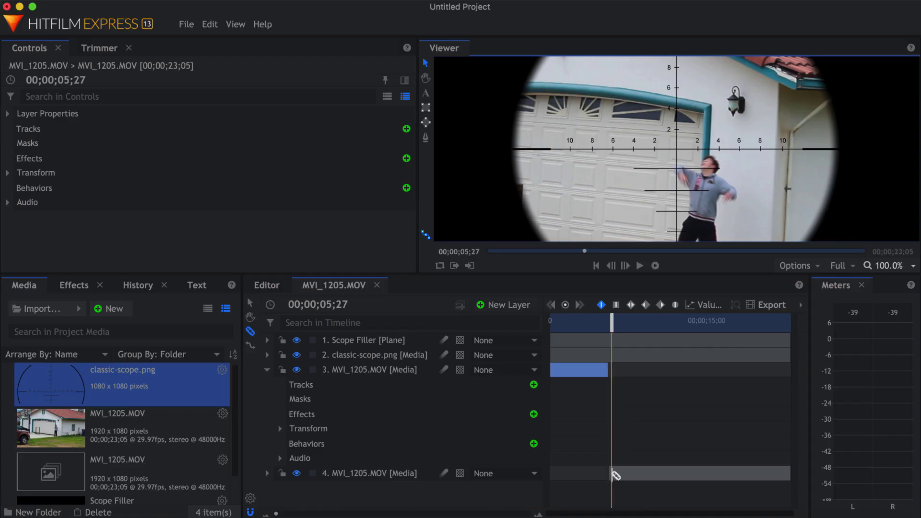
click(614, 474)
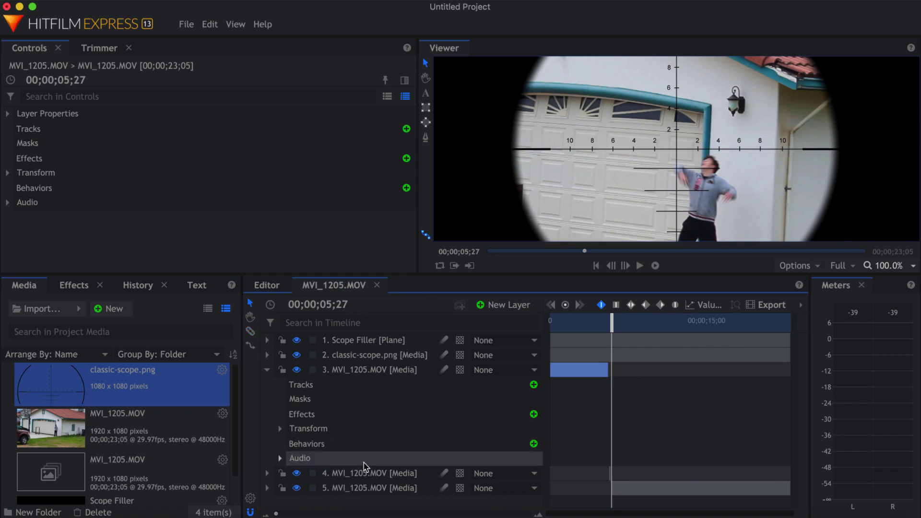
click(369, 474)
key(Delete)
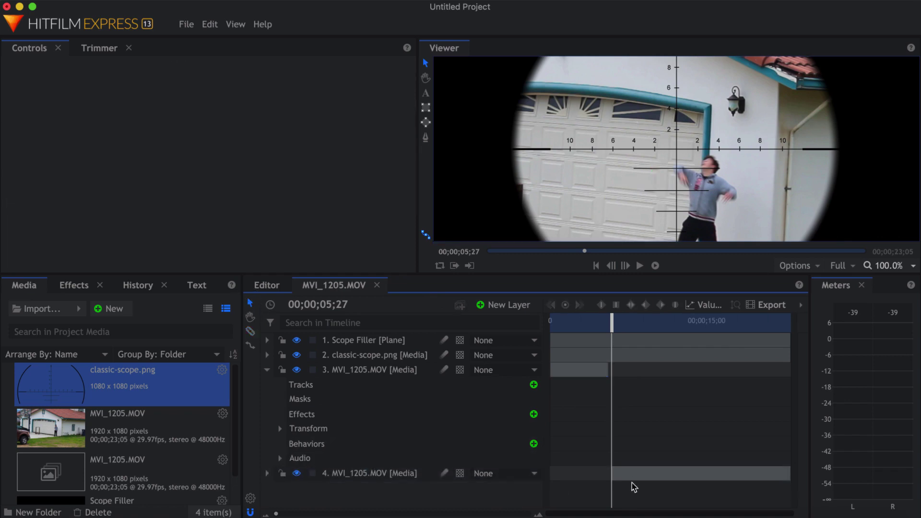
- Move the second MVI_1205.MOV piece earlier to close the gap after the first piece, and step through the joined cut
drag(632, 476, 626, 477)
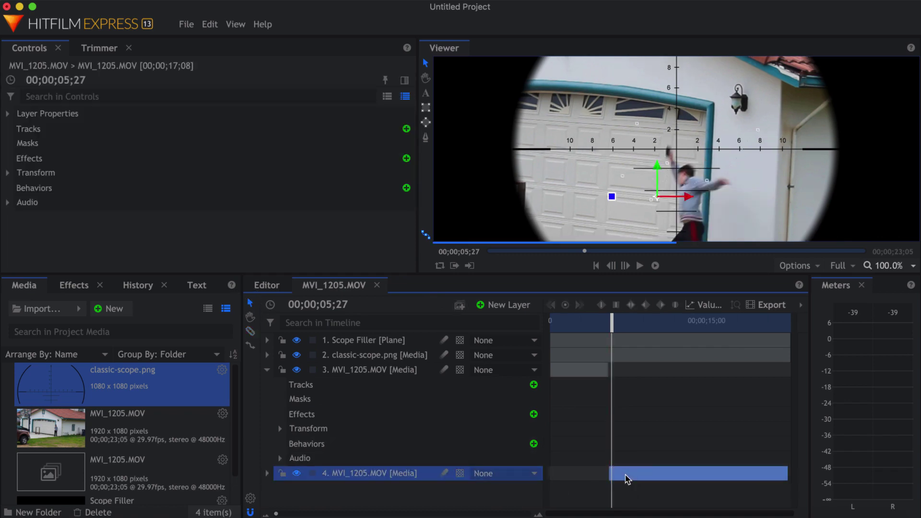
drag(613, 322, 602, 322)
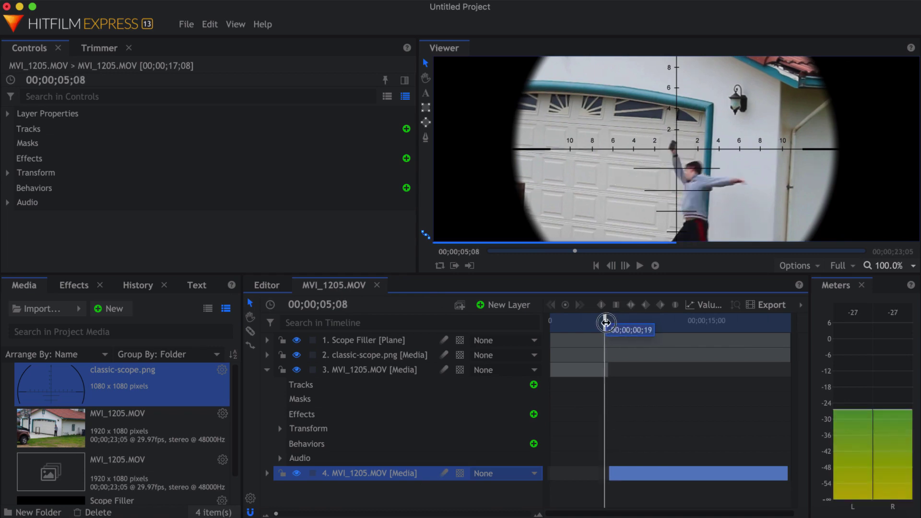
click(623, 265)
click(622, 266)
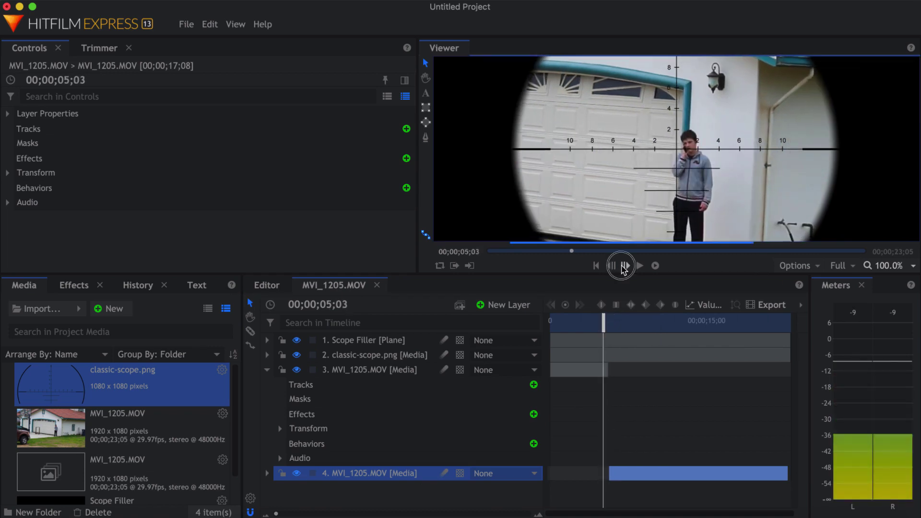
click(623, 265)
click(622, 265)
click(622, 266)
click(623, 265)
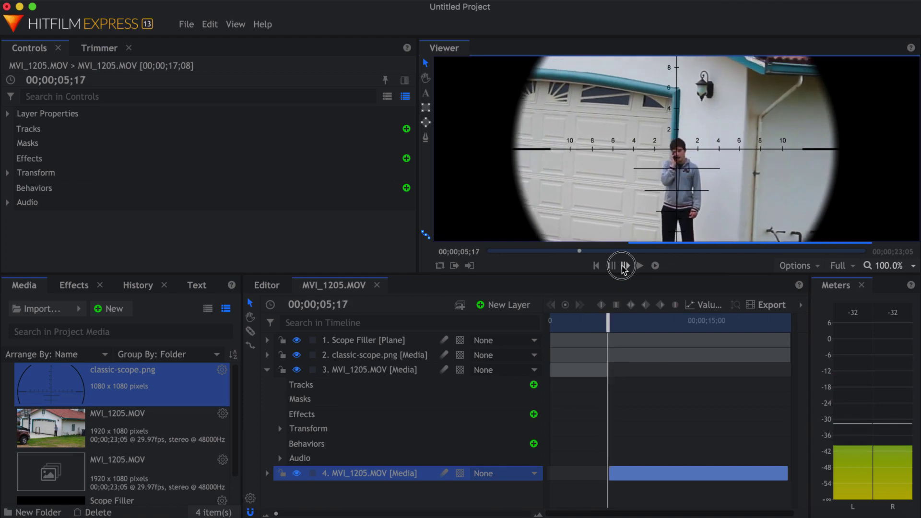
click(624, 265)
click(624, 265)
click(623, 265)
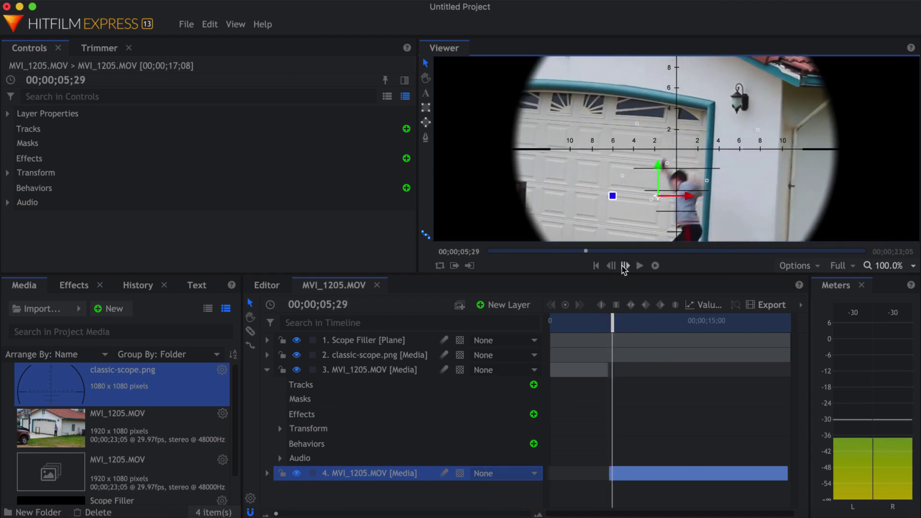
- Examine the frames around the cut, going back and forth between 00;00;05;19 and 00;00;05;23 and ending on 00;00;05;19
click(612, 266)
click(612, 265)
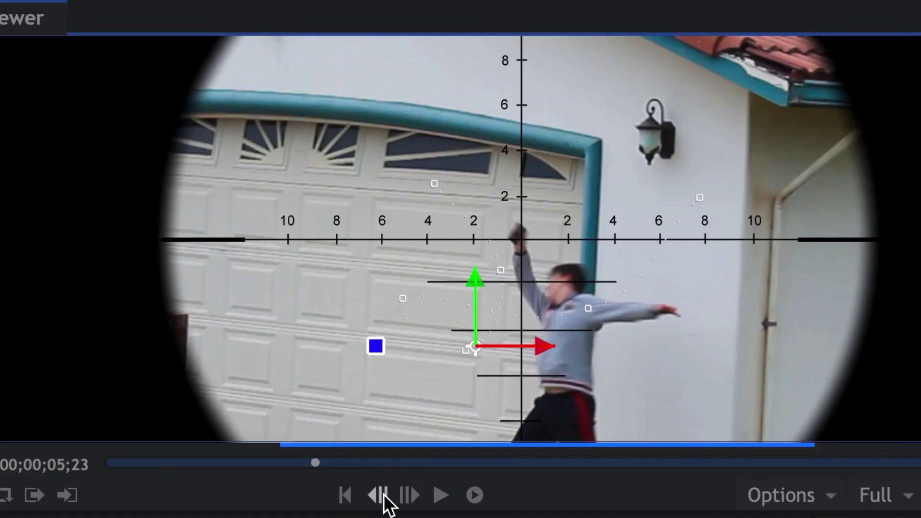
click(612, 266)
click(612, 265)
click(407, 494)
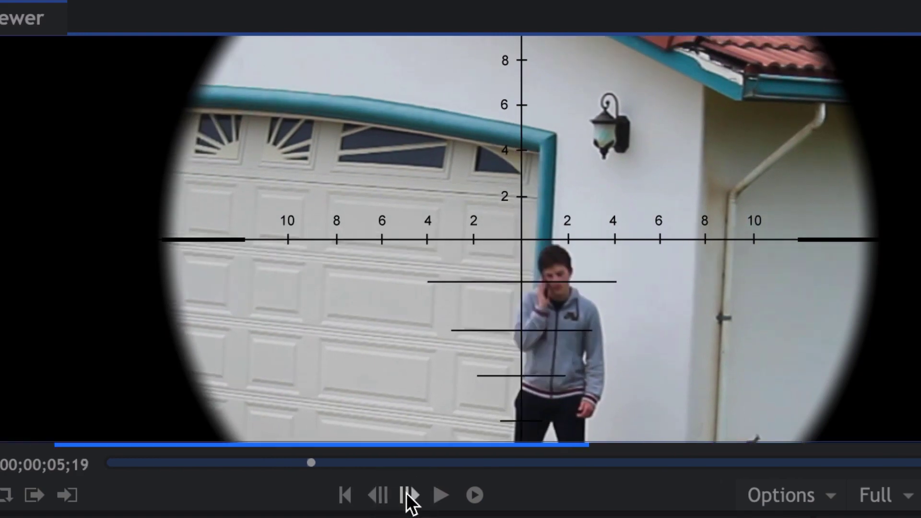
click(407, 494)
click(407, 494)
click(382, 494)
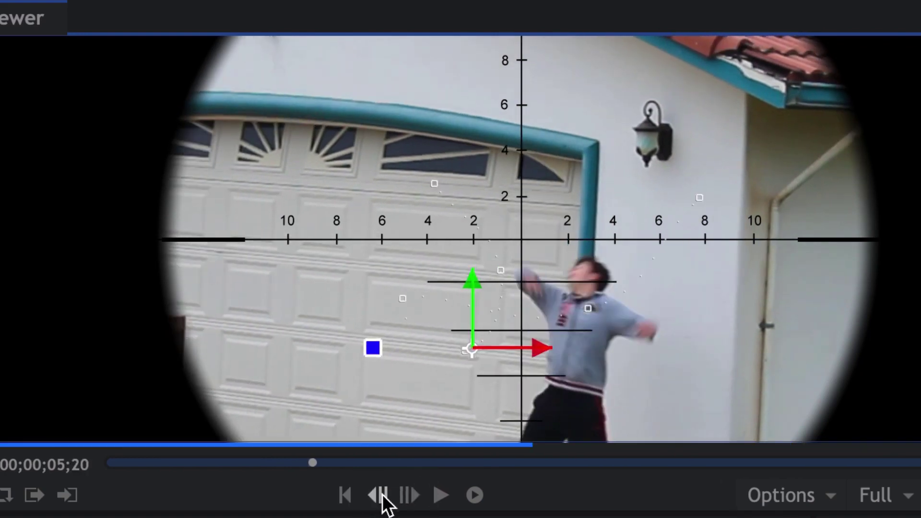
click(382, 494)
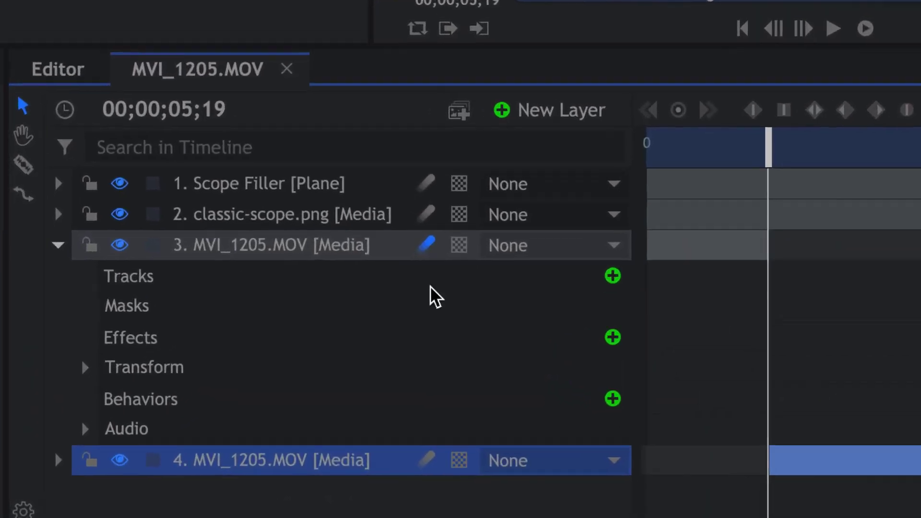
- Enable motion blur on the second MVI_1205.MOV piece and review the frames around the cut, ending on 00;00;05;14
click(424, 460)
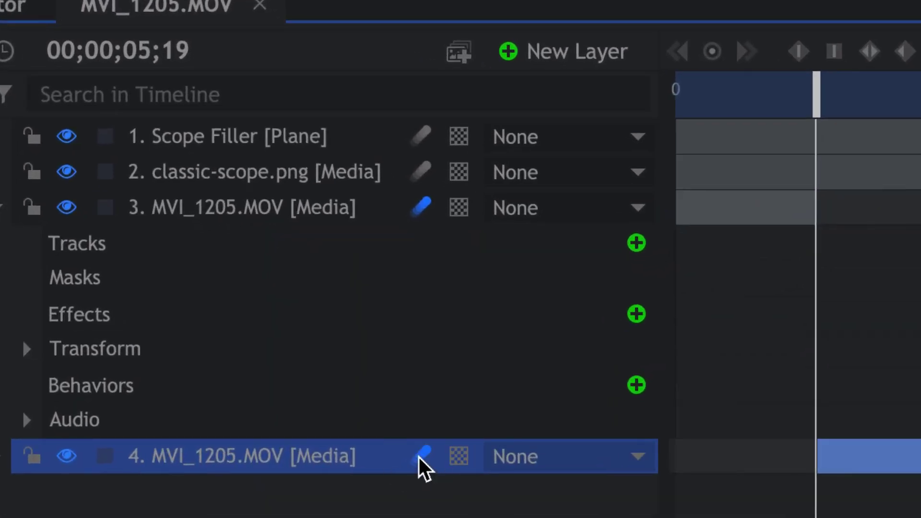
key(Right)
key(Right)
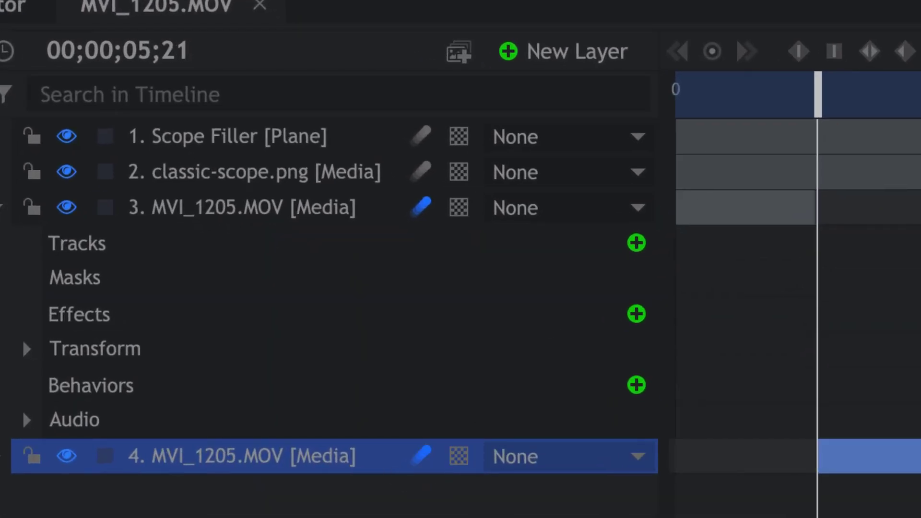
key(Right)
key(Left)
key(Left)
key(Left)
key(Left)
key(Left)
key(Left)
key(Left)
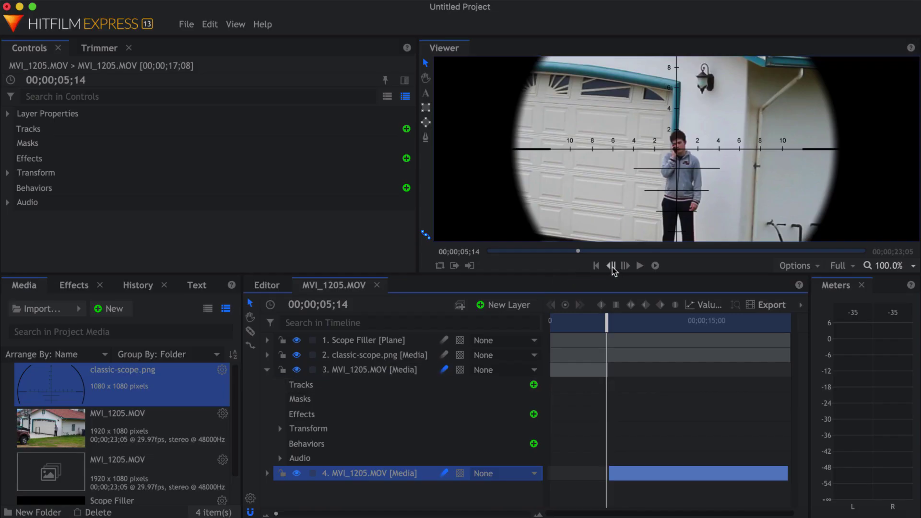
- Set the viewer to Scale to Fit and move the playhead back to 00;00;04;20
click(886, 266)
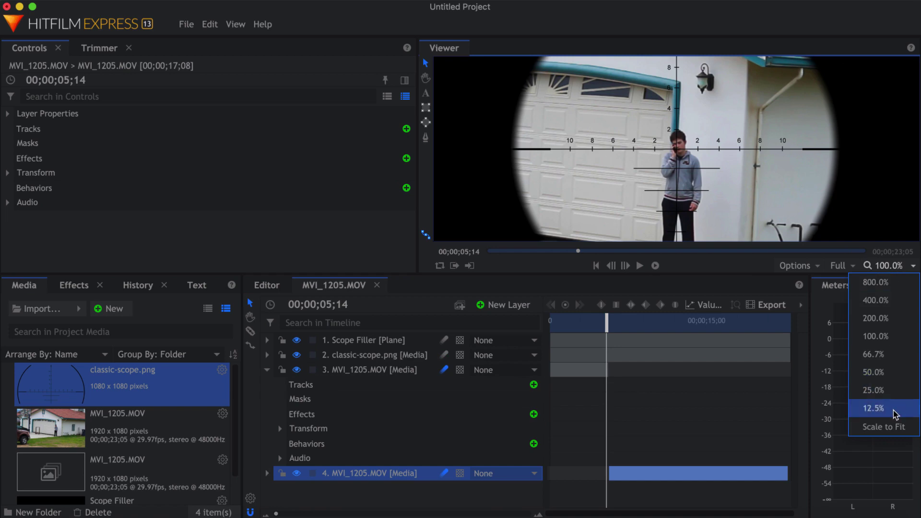
click(888, 425)
drag(607, 316, 599, 315)
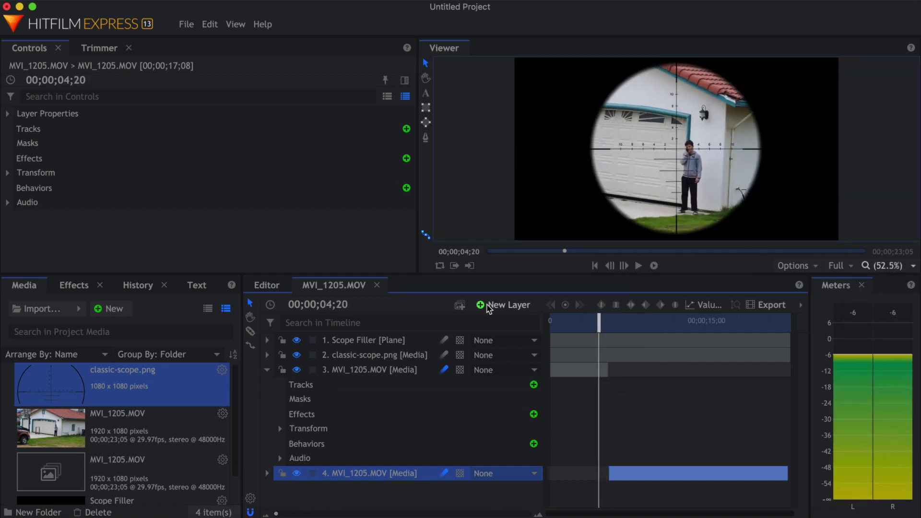
- Search the effects for "radial blur" and apply Radial Blur to the classic-scope.png layer
click(66, 287)
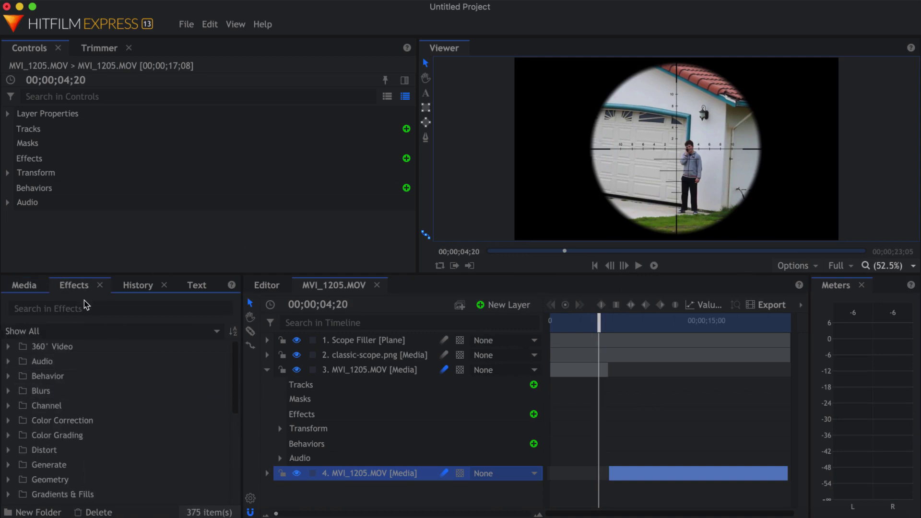
text(radial)
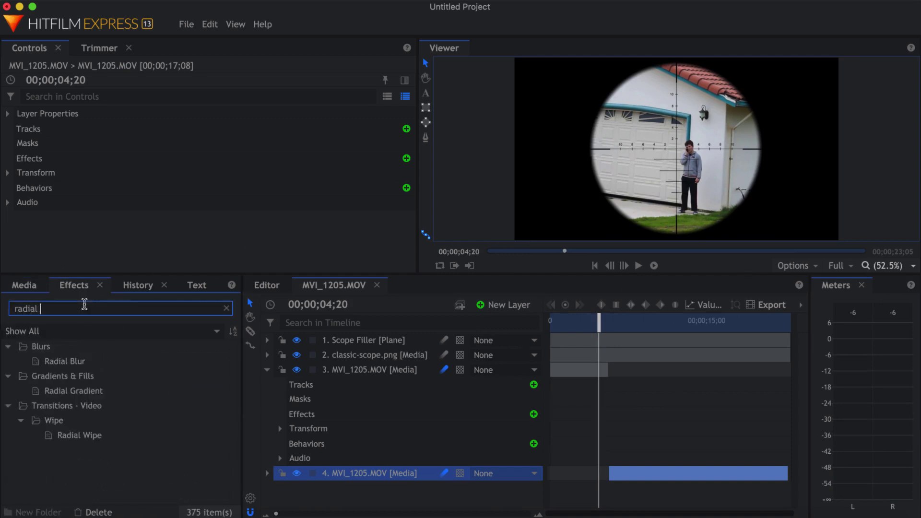
text( blur)
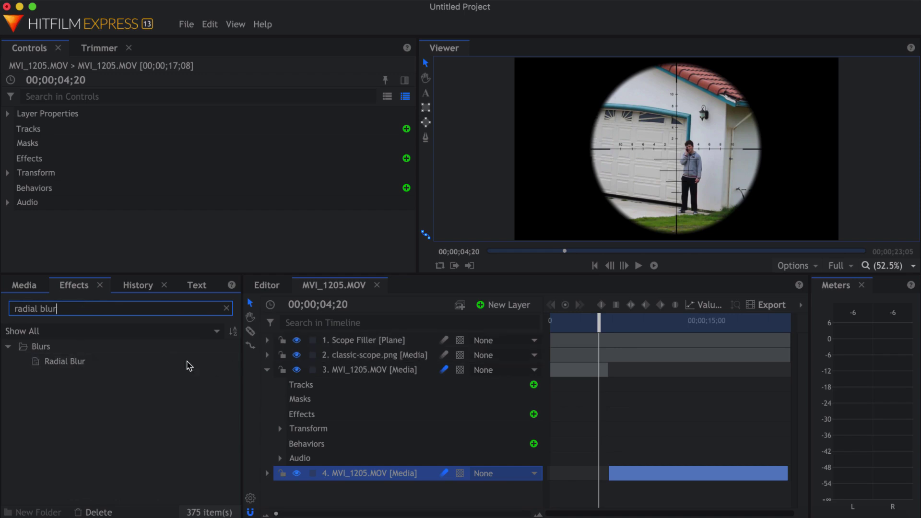
click(156, 364)
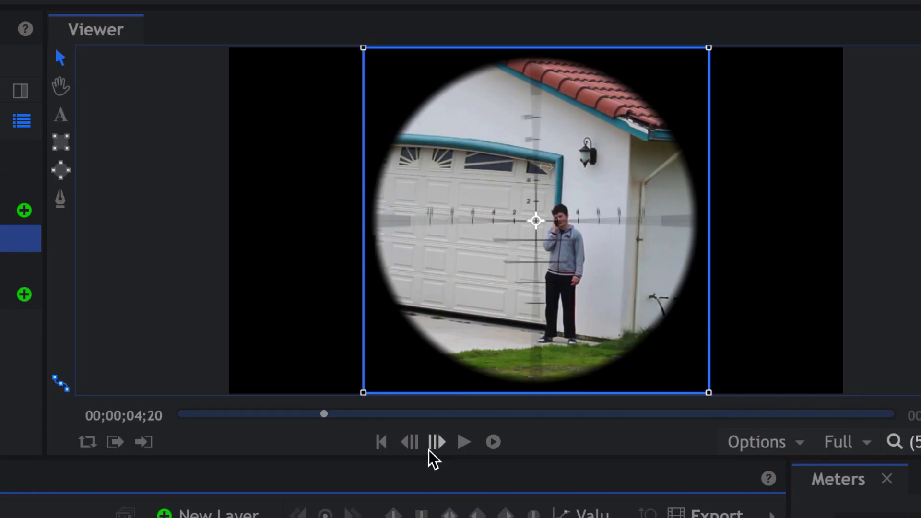
- At 00;00;05;15, set the classic-scope.png layer's Radial Blur Angle to 0.0 and enable keyframing for it
click(624, 265)
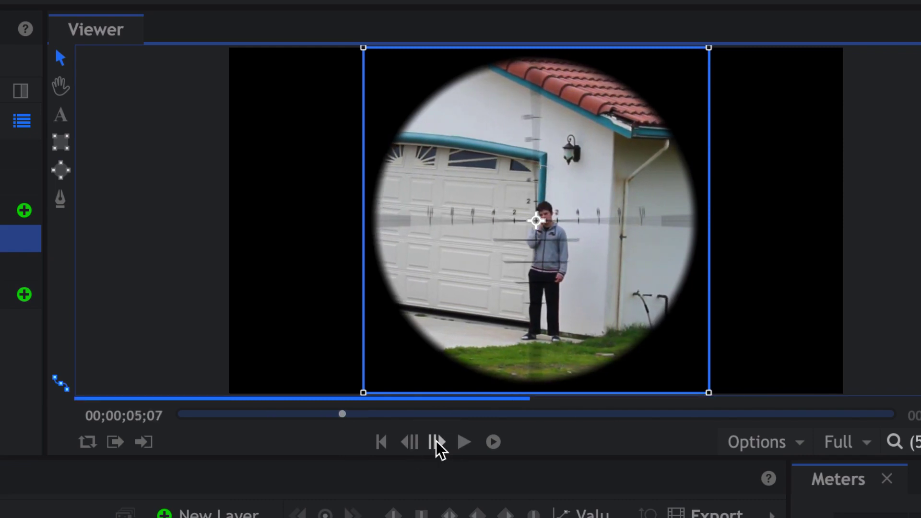
click(436, 442)
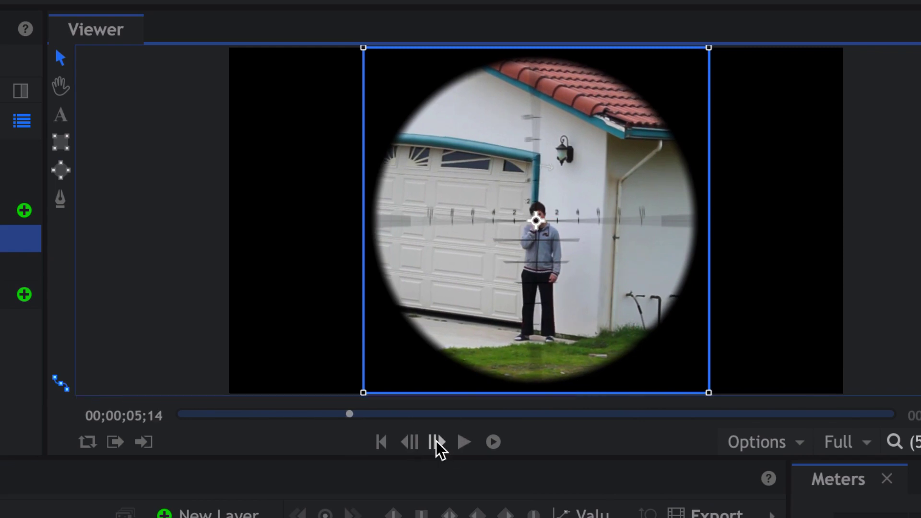
click(436, 441)
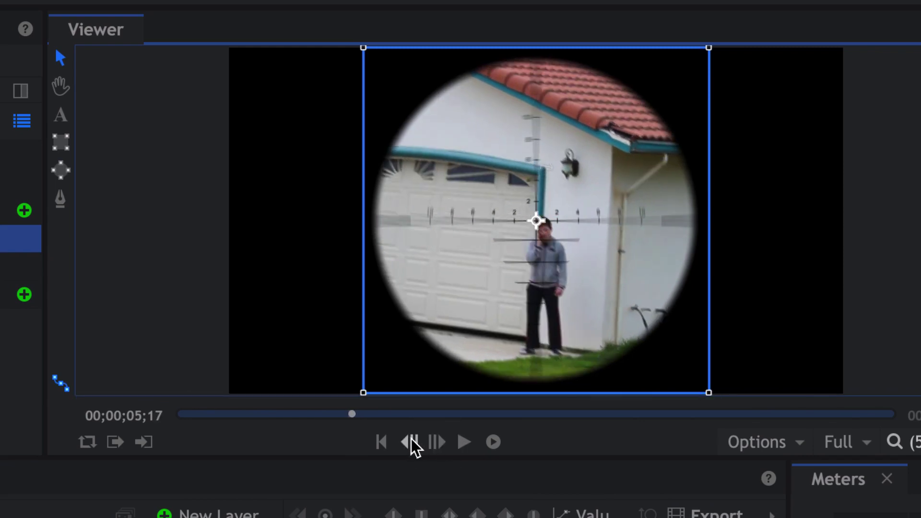
click(411, 441)
click(413, 440)
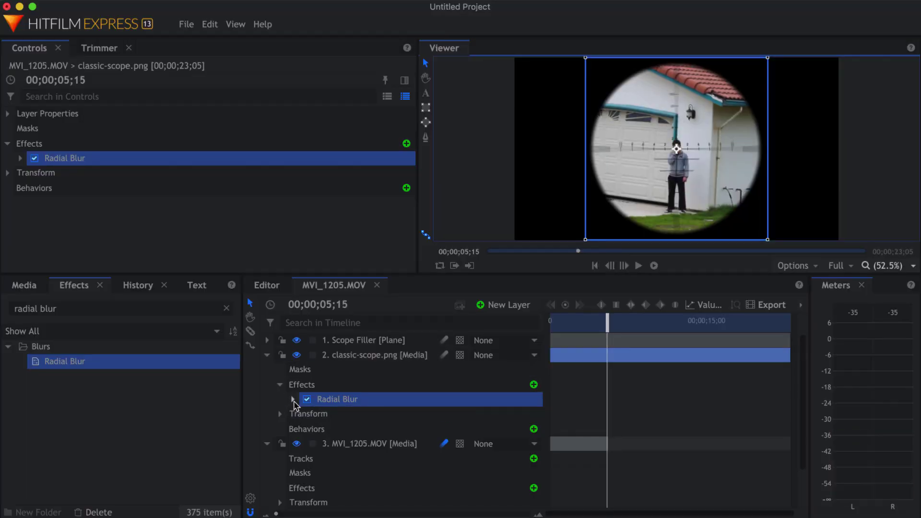
click(292, 399)
scroll(379, 422, down, 2)
scroll(355, 416, down, 1)
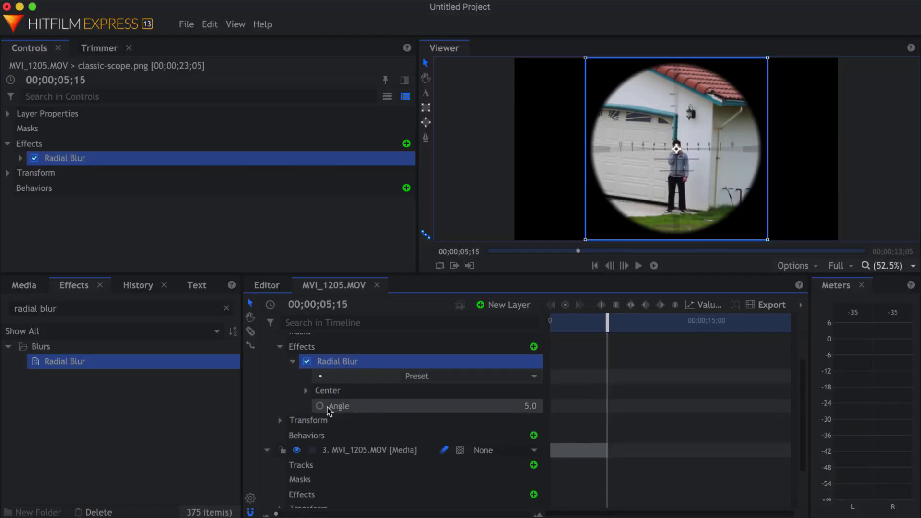
click(311, 403)
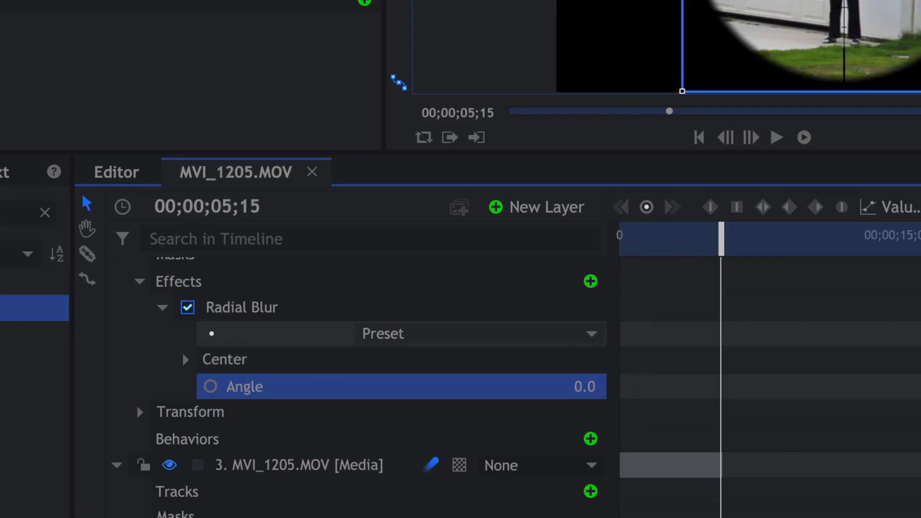
key(equal)
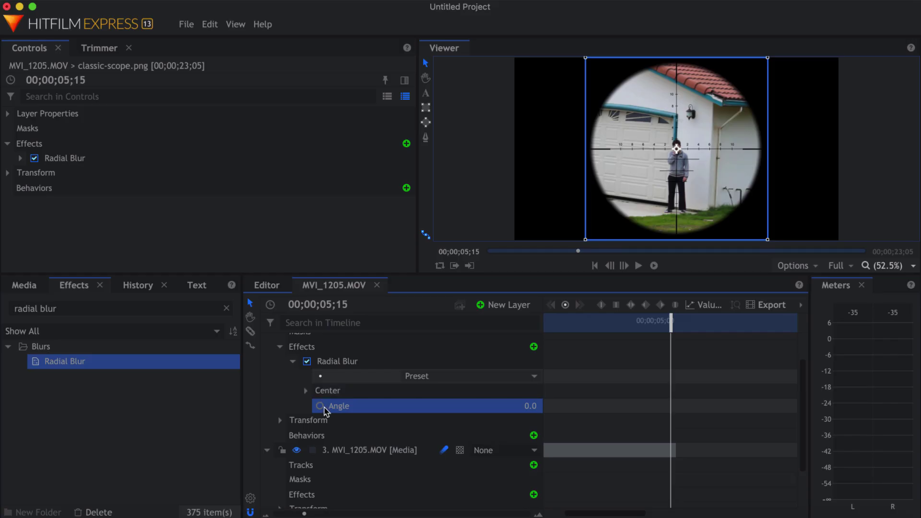
click(320, 406)
- Keyframe the Radial Blur Angle at 0.0 one frame earlier and at 7.0 at 00;00;05;15
click(609, 266)
mouse_move(530, 405)
mouse_down()
mouse_move(542, 405)
mouse_move(530, 405)
mouse_up()
click(624, 267)
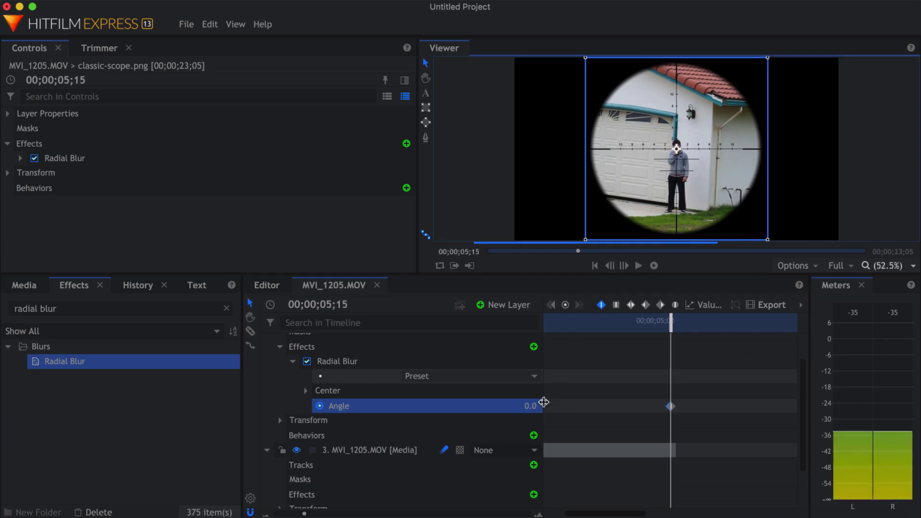
drag(530, 405, 551, 405)
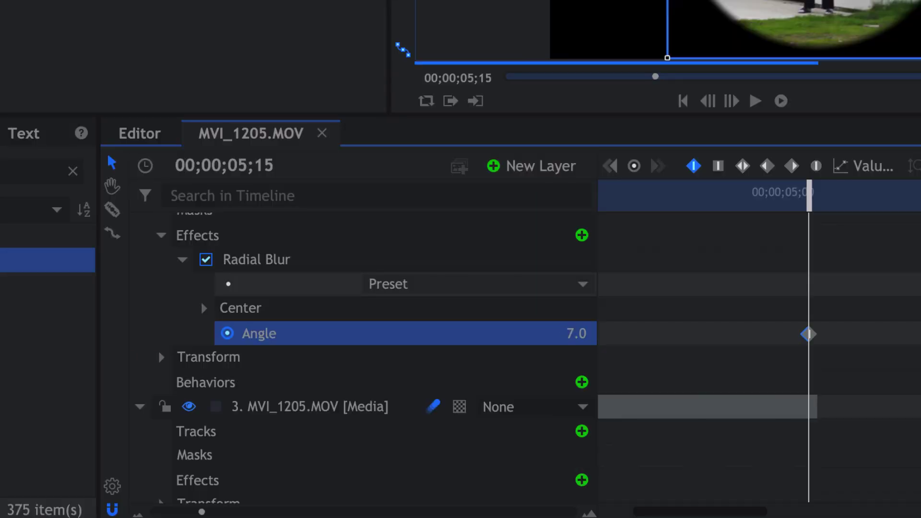
click(580, 333)
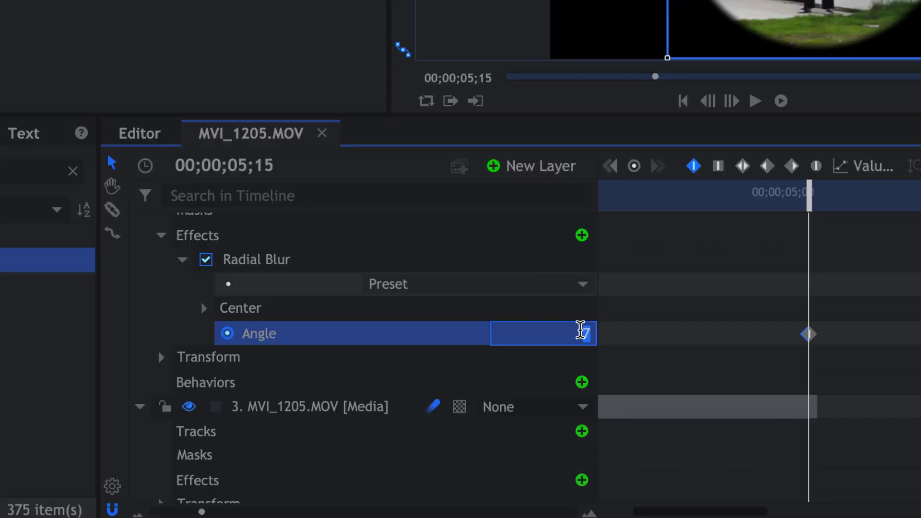
text(6)
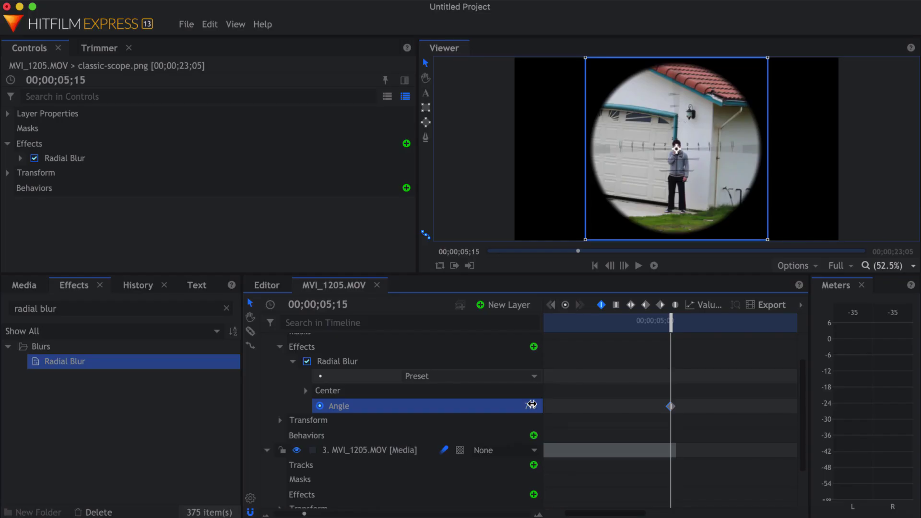
key(Return)
- Keyframe the Radial Blur Angle at 0 at 00;00;06;05 and move the playhead back to 00;00;05;08
click(624, 266)
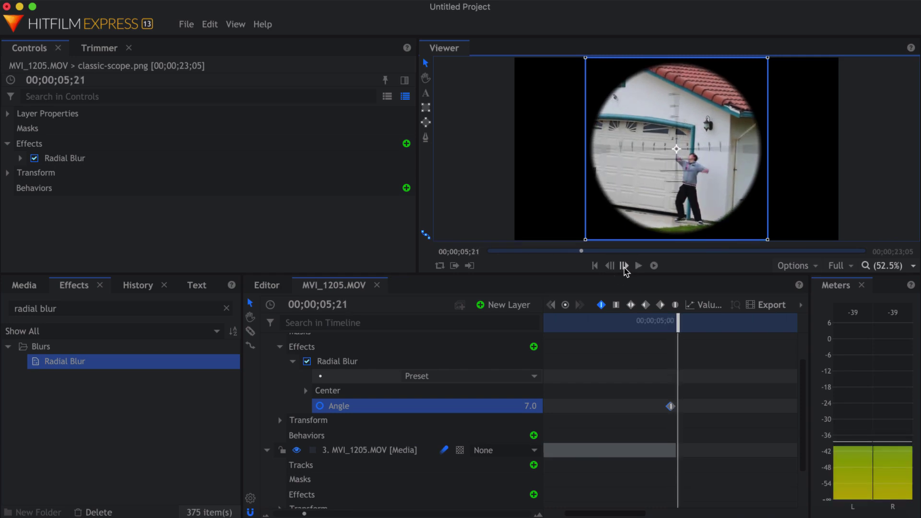
click(624, 266)
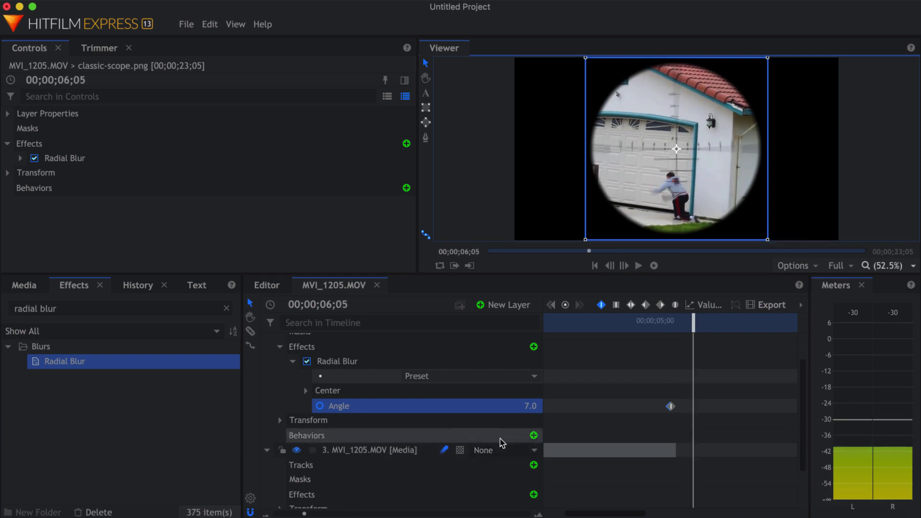
click(530, 406)
text(0)
key(Return)
drag(693, 320, 664, 320)
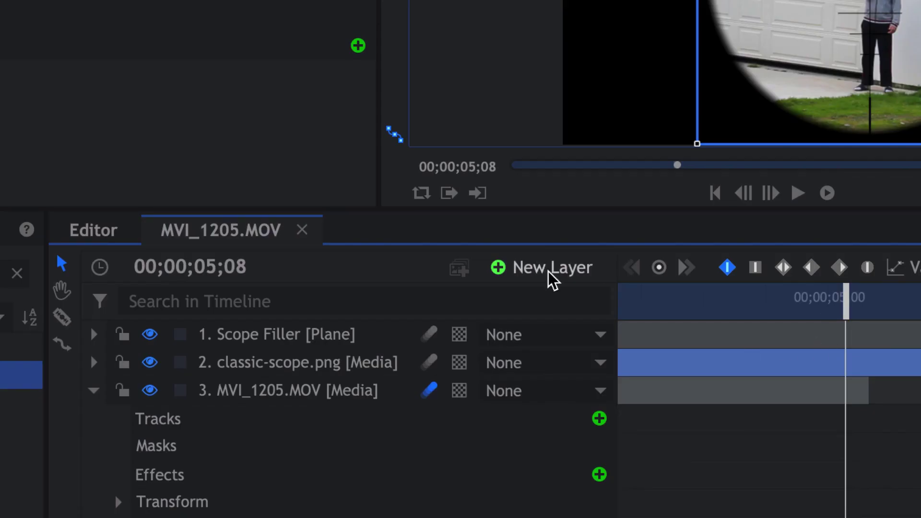
- Add a new grade layer to the composite shot and rename it BlurGrade
click(553, 269)
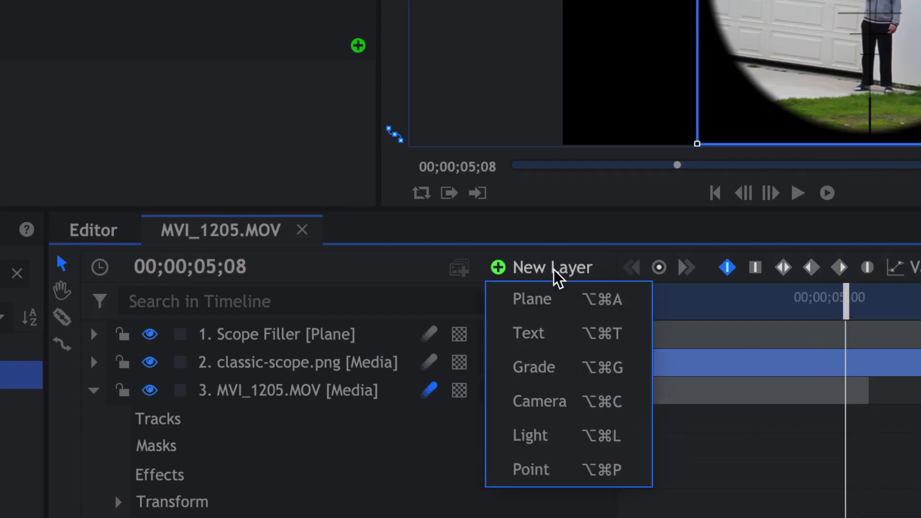
click(554, 367)
right_click(172, 334)
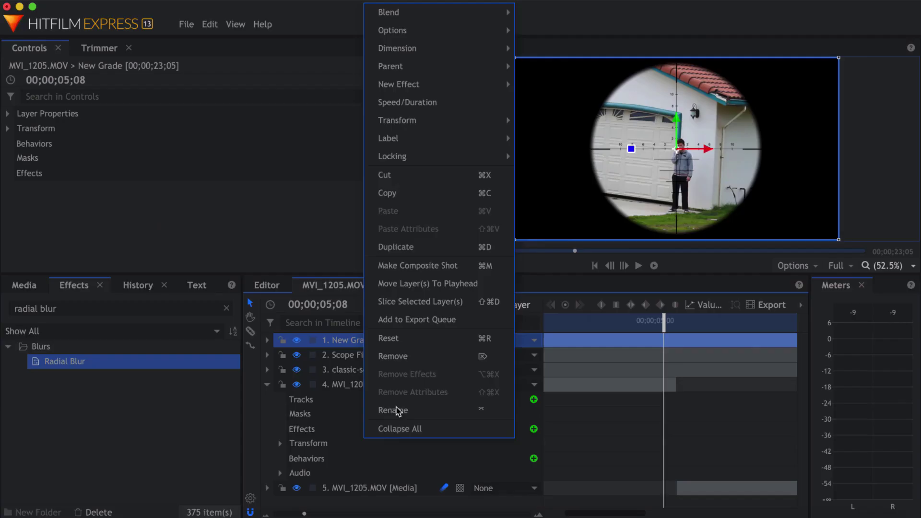
click(338, 468)
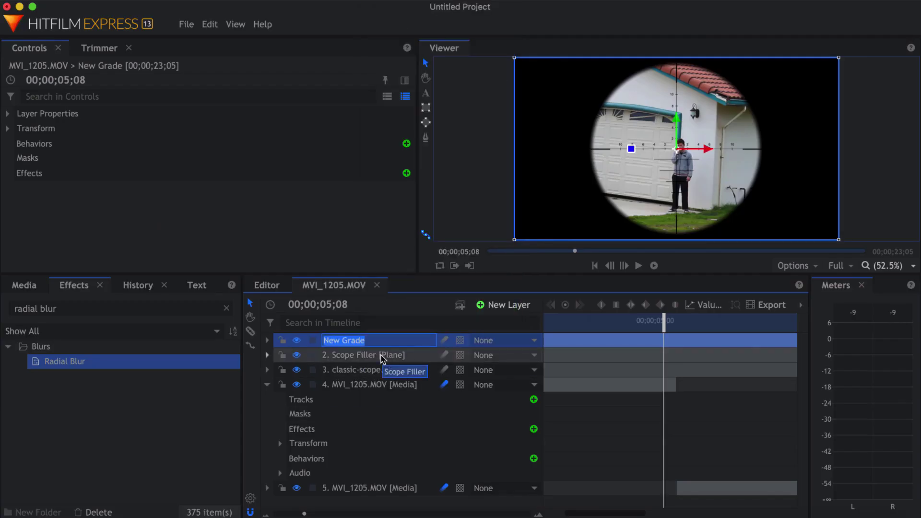
text(Blur)
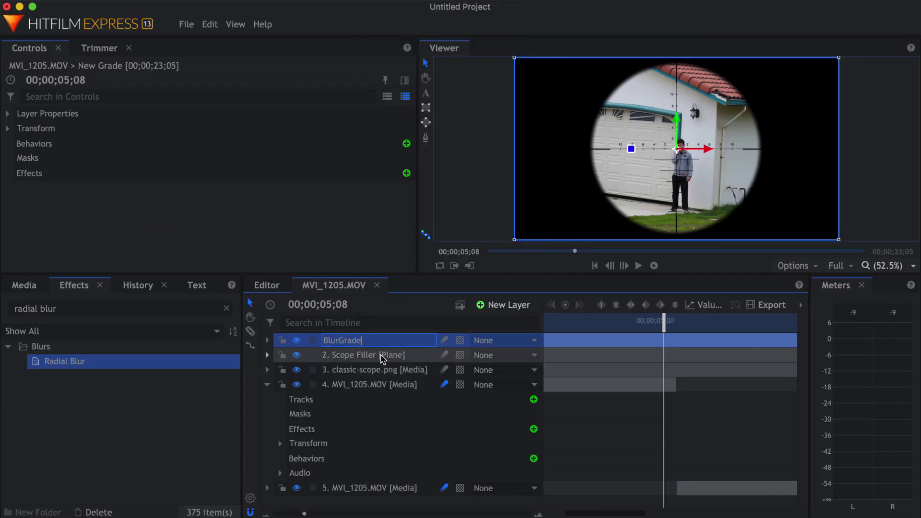
key(Return)
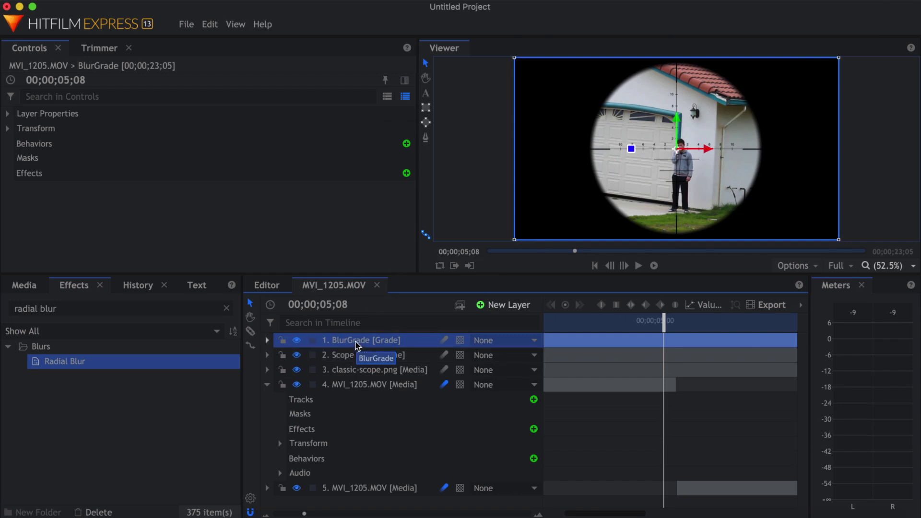
- Move the BlurGrade layer directly below classic-scope.png, apply the Radial Blur effect to it and reveal the effect's properties
drag(355, 344, 362, 379)
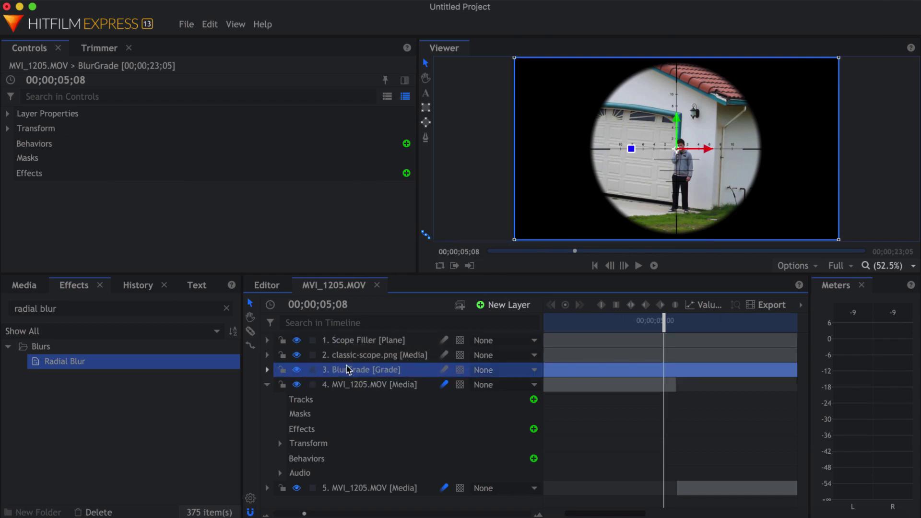
drag(134, 363, 353, 377)
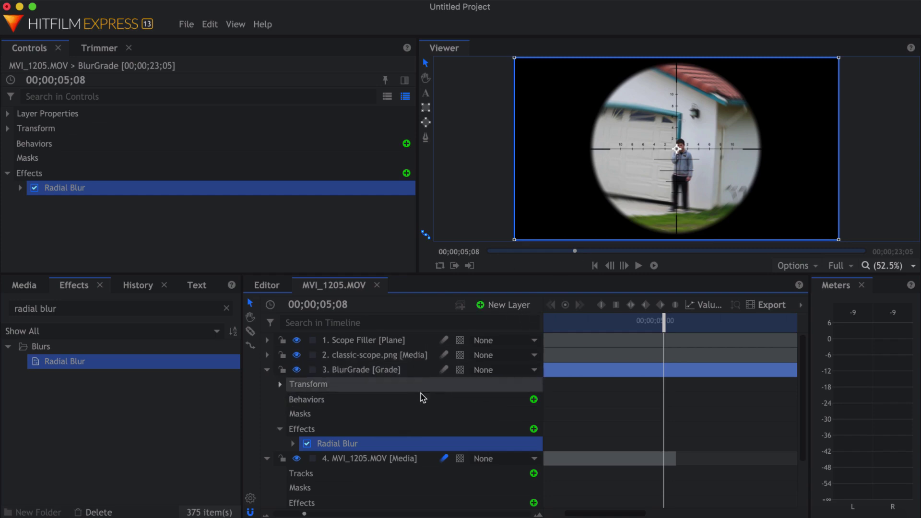
click(293, 444)
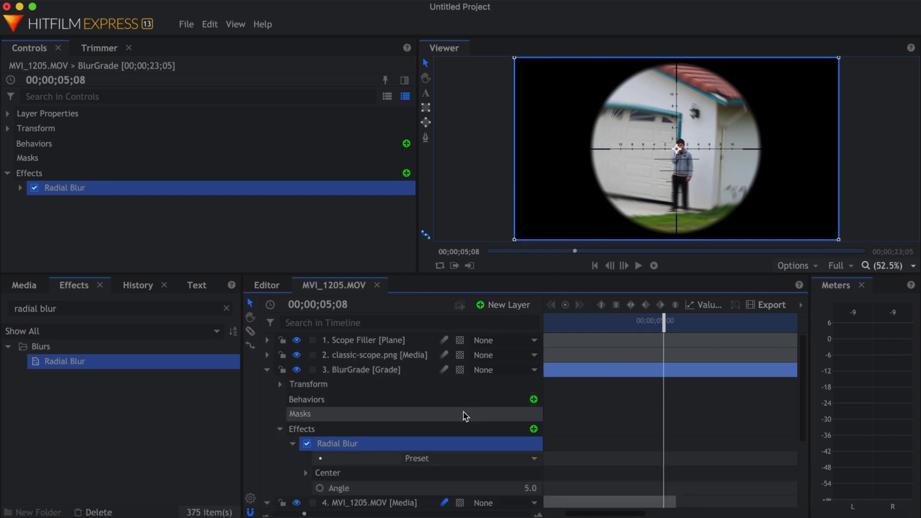
scroll(468, 415, down, 1)
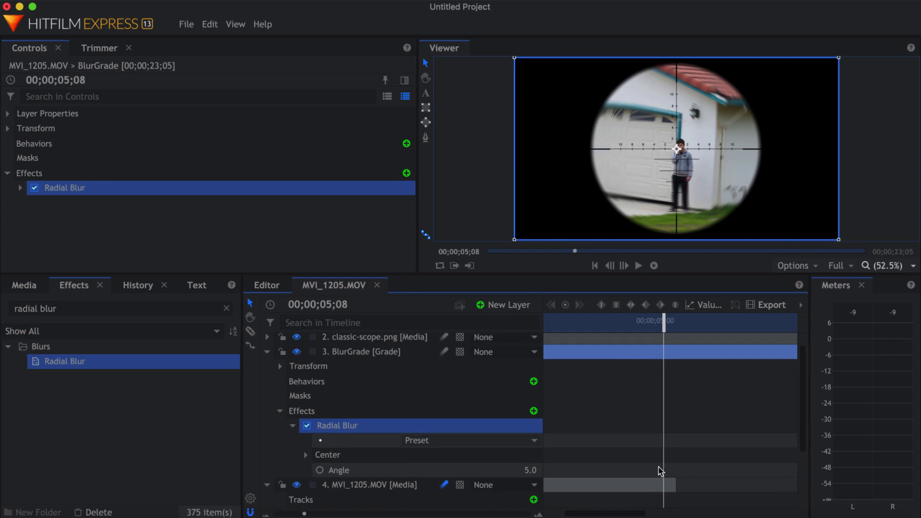
scroll(447, 389, down, 6)
scroll(446, 390, up, 7)
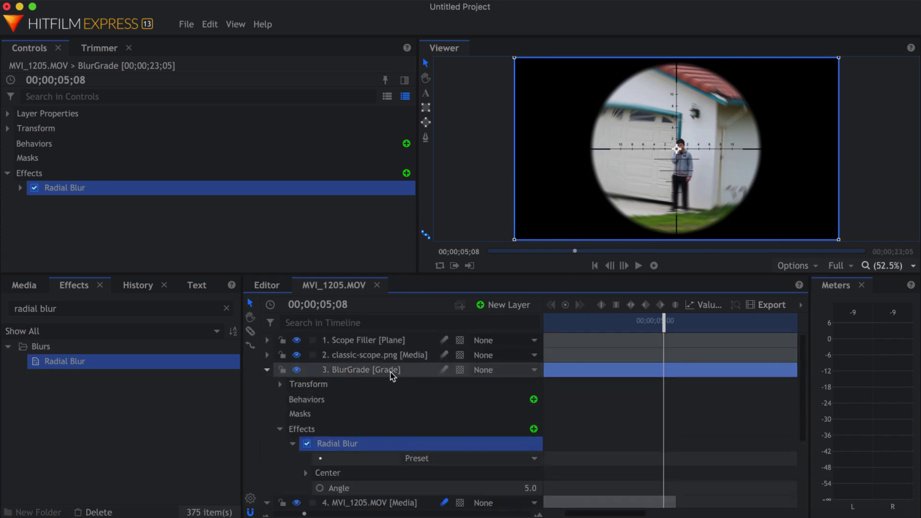
scroll(414, 477, down, 1)
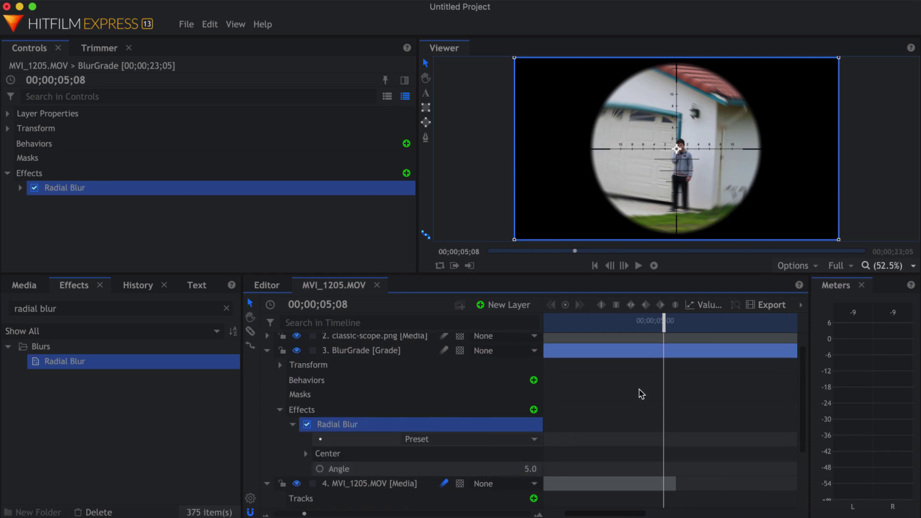
- Keyframe BlurGrade's Radial Blur Angle at 0.0 just before 00;00;05;15 and at 8.0 at 00;00;05;15
click(623, 266)
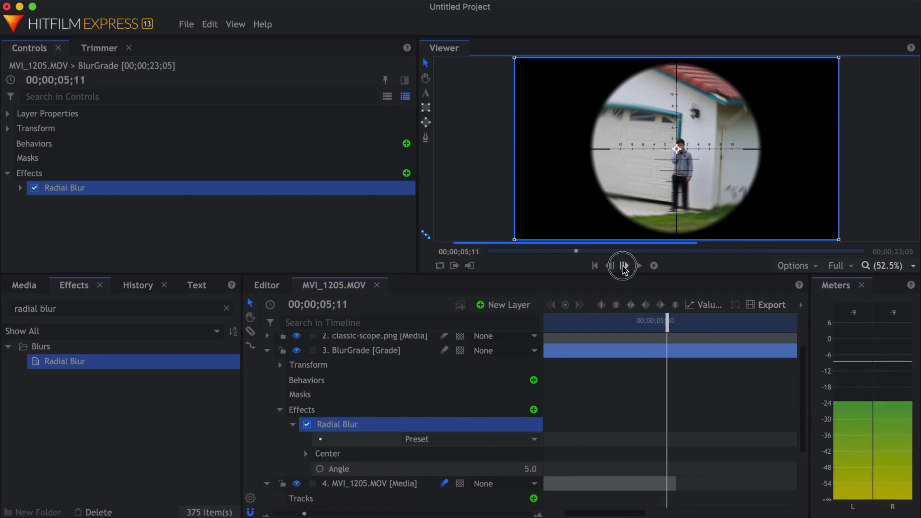
click(623, 265)
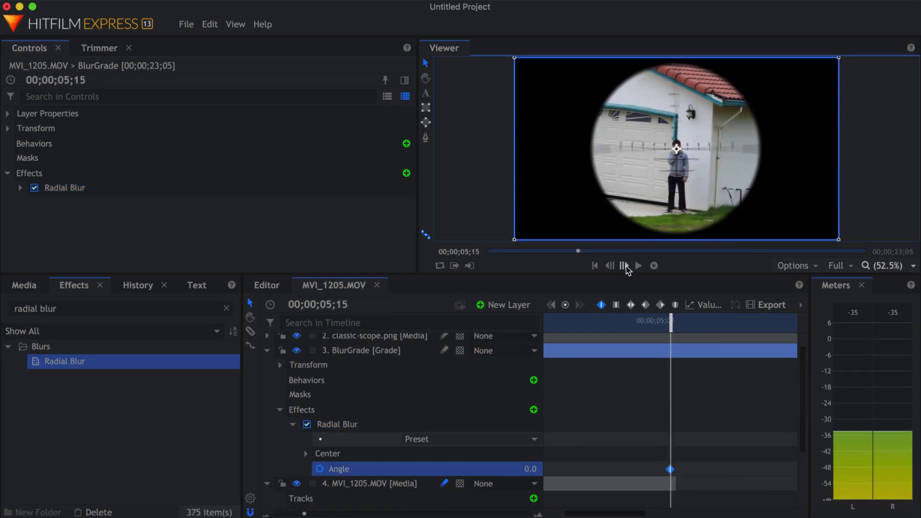
click(527, 469)
text(5)
key(Return)
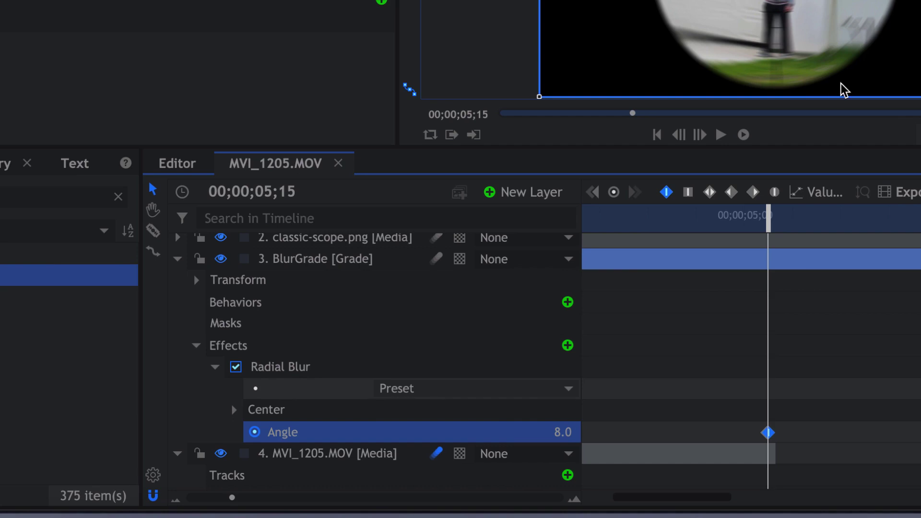
- Keyframe BlurGrade's Radial Blur Angle at 0.0 at 00;00;06;00, and shift that keyframe to 00;00;06;10
click(700, 135)
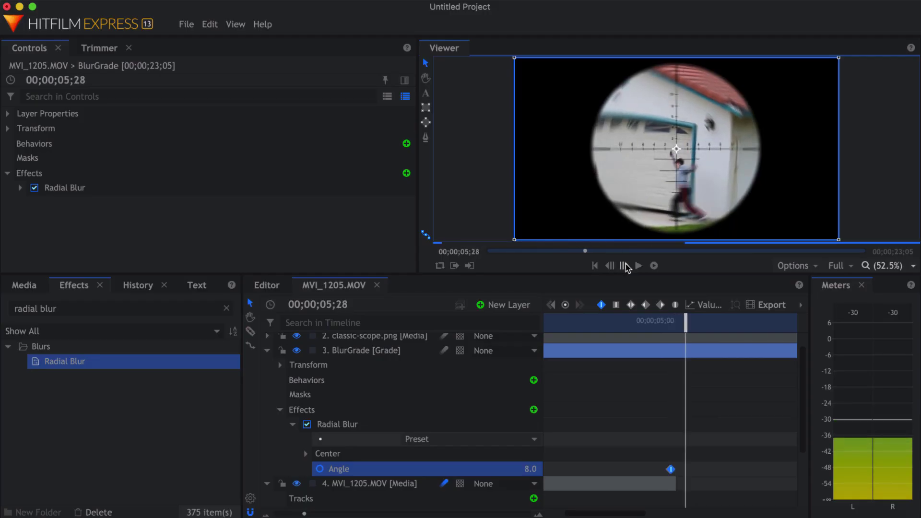
click(625, 265)
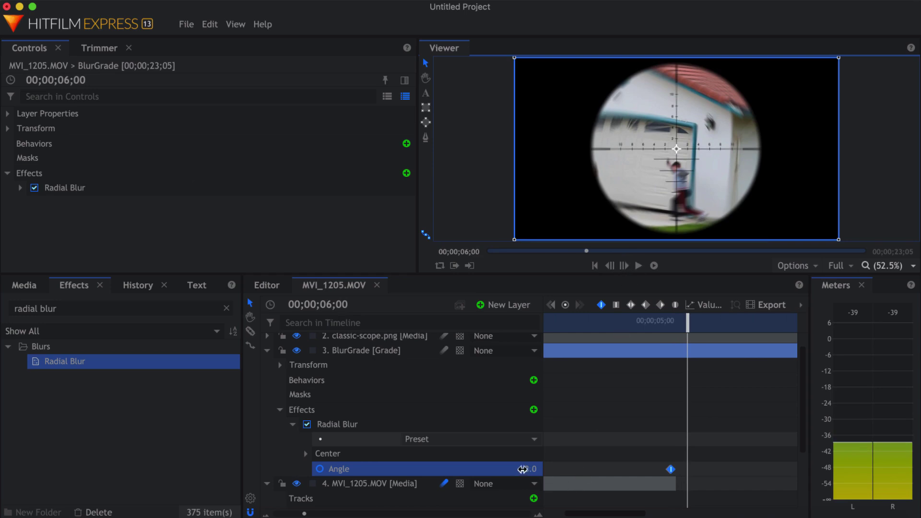
drag(522, 469, 503, 468)
click(624, 266)
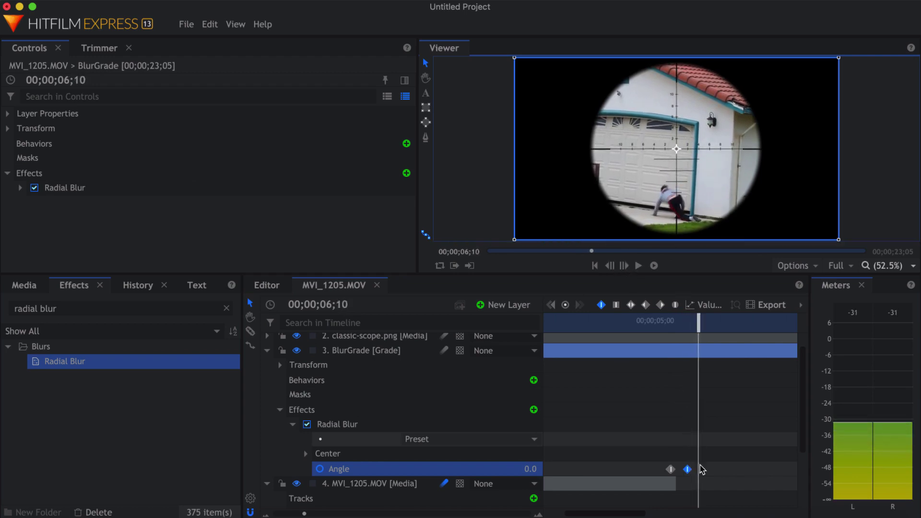
click(686, 468)
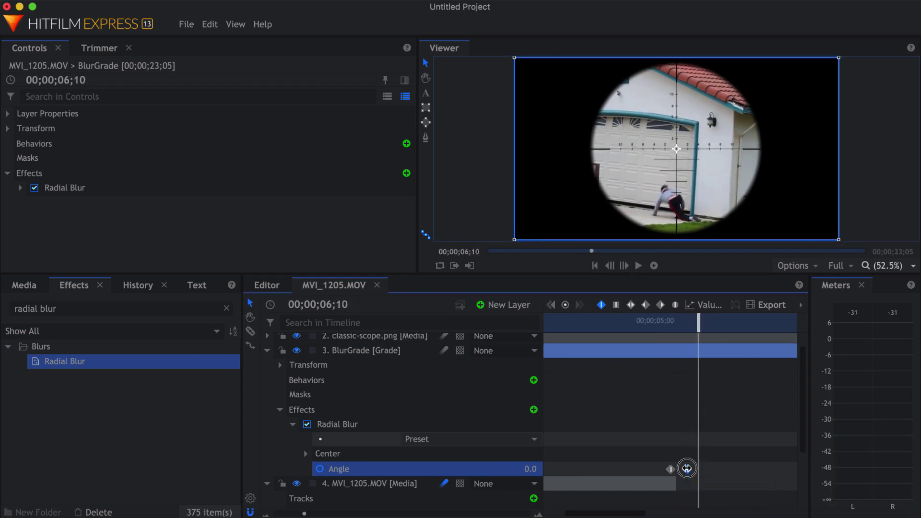
drag(687, 469, 698, 469)
- Collapse the expanded layers and import BloodImpactMist.mov, BloodWall7.mov and MessyBloodSquibFront1.mov into the project media
click(305, 454)
click(293, 424)
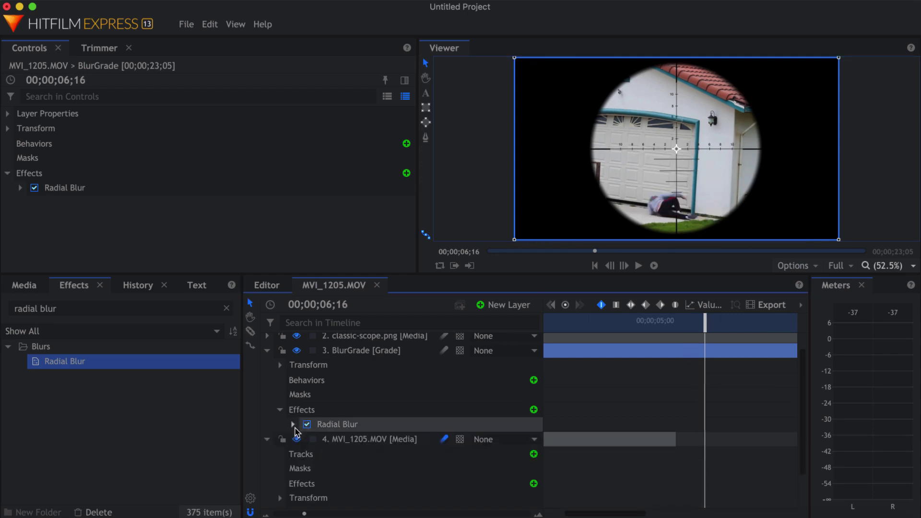
click(267, 350)
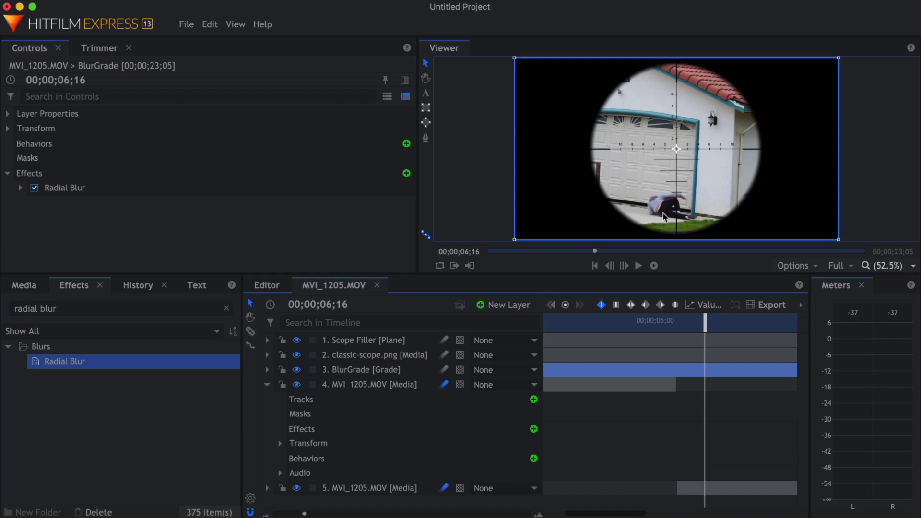
click(267, 385)
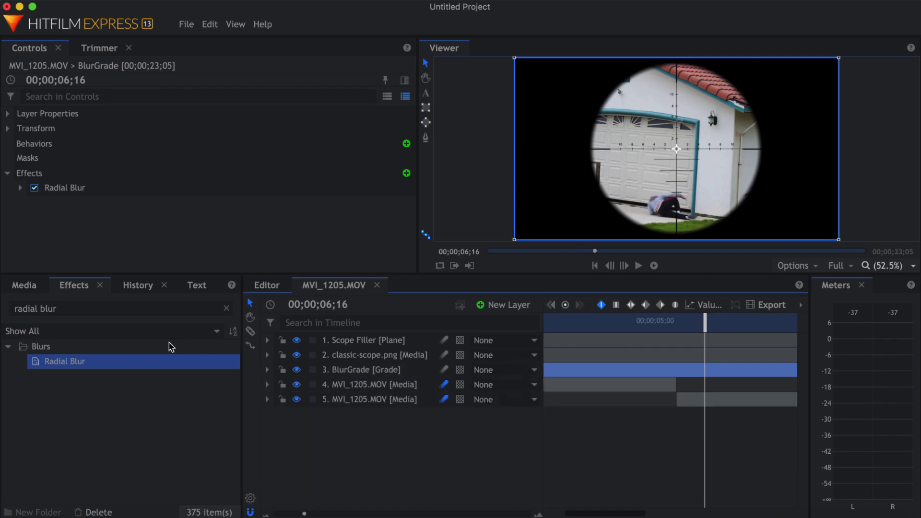
click(34, 285)
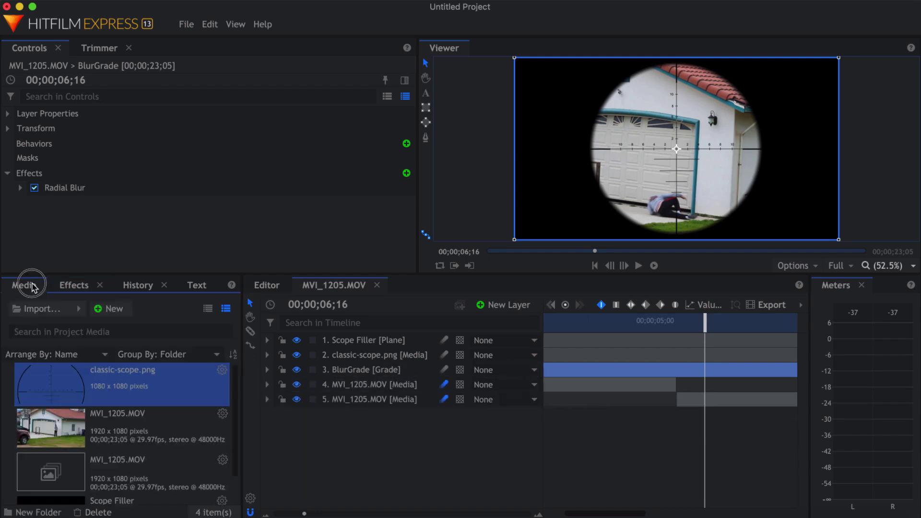
click(50, 311)
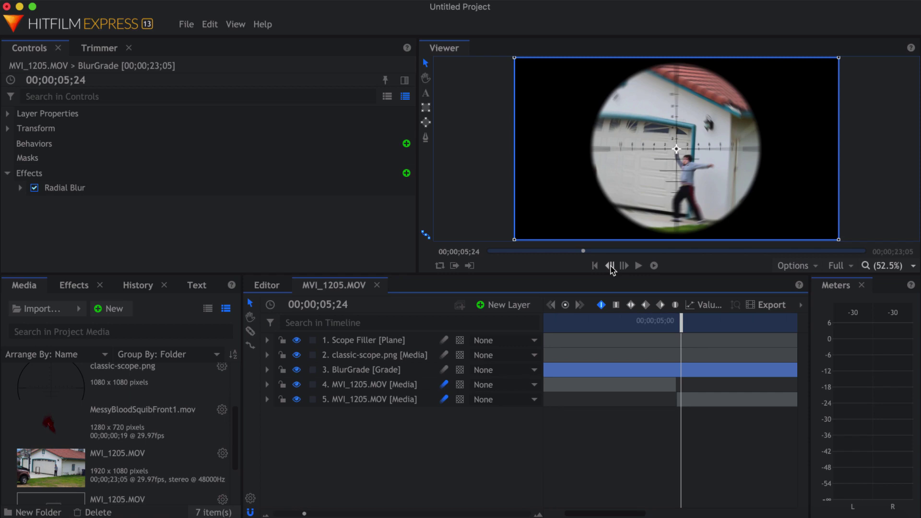
- Hide the BlurGrade layer and step through the frames around the shot to find the cut at 00;00;05;21
click(610, 266)
click(610, 266)
click(610, 265)
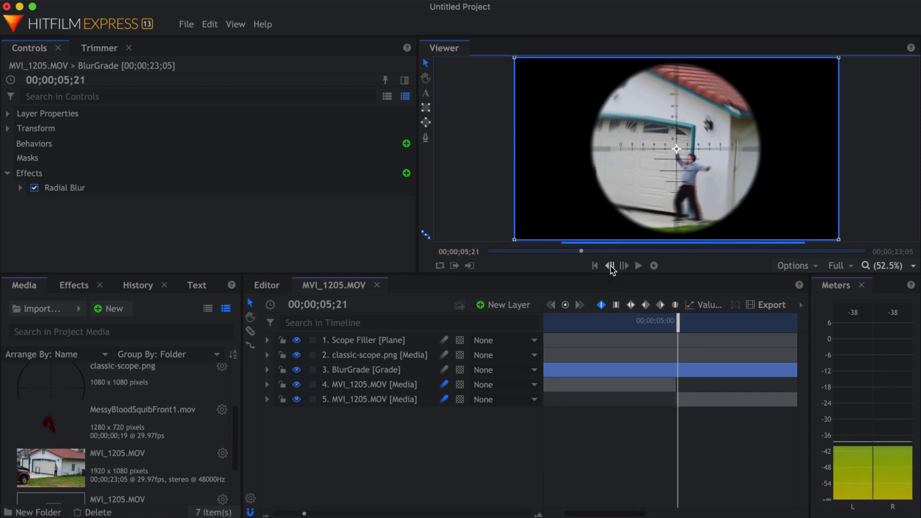
click(610, 266)
click(611, 266)
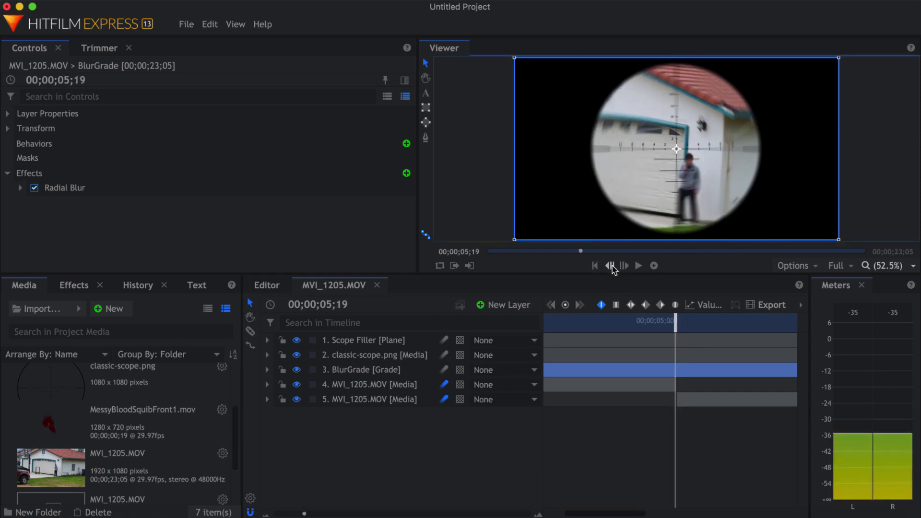
click(297, 371)
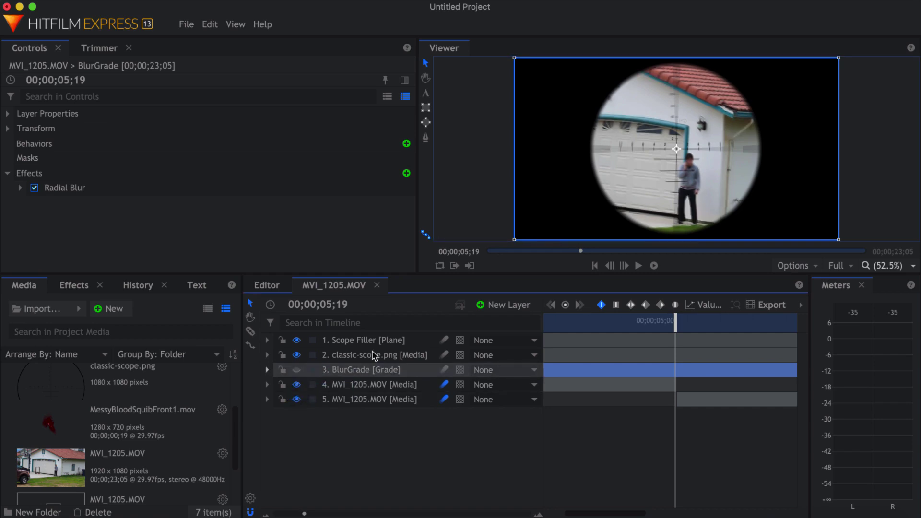
click(609, 267)
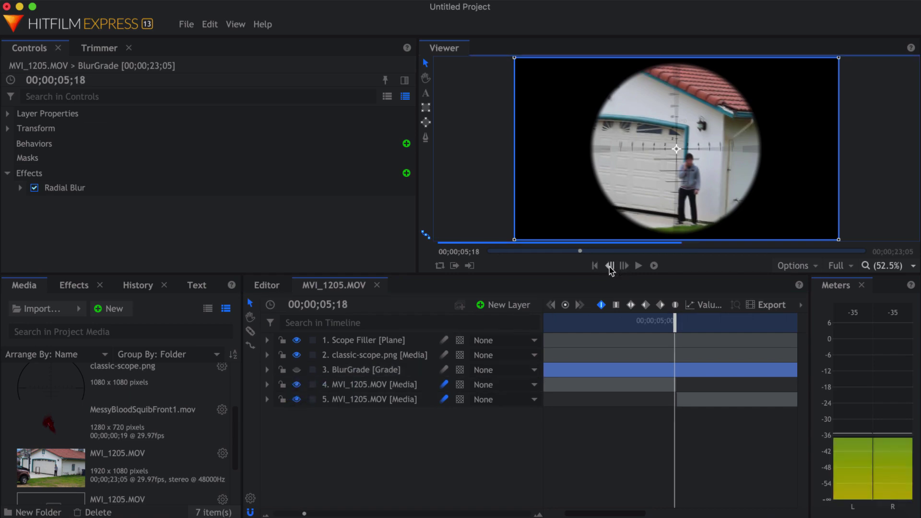
click(628, 265)
click(628, 265)
click(627, 265)
click(627, 265)
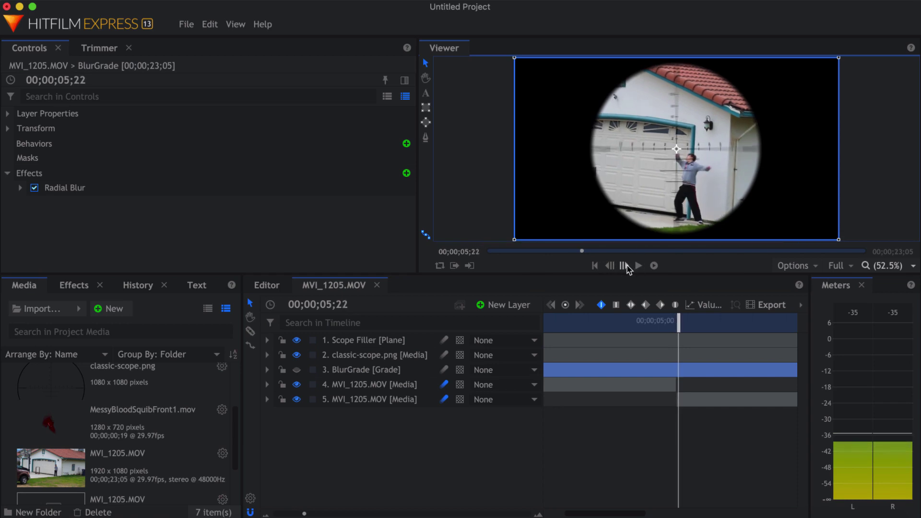
click(626, 266)
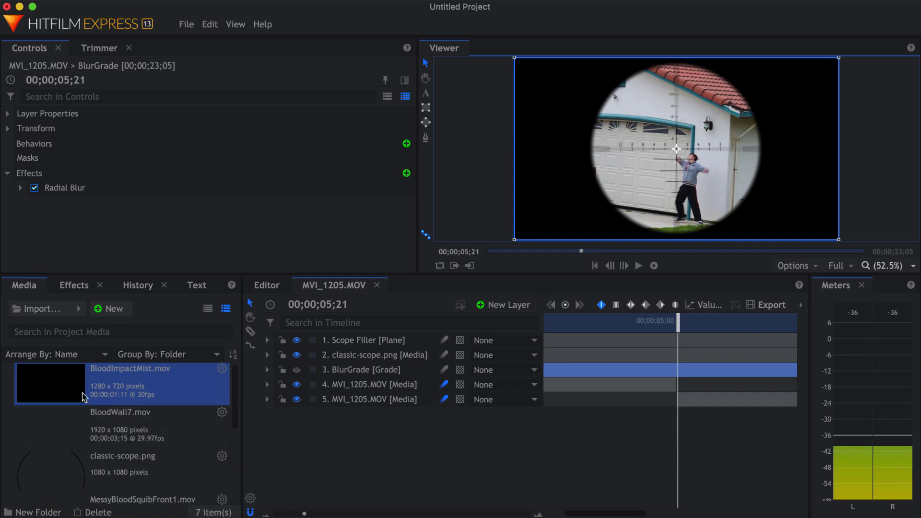
- Add BloodWall7.mov as a layer between BlurGrade and the upper MVI_1205.MOV, starting at 00;00;05;21
drag(67, 422, 386, 427)
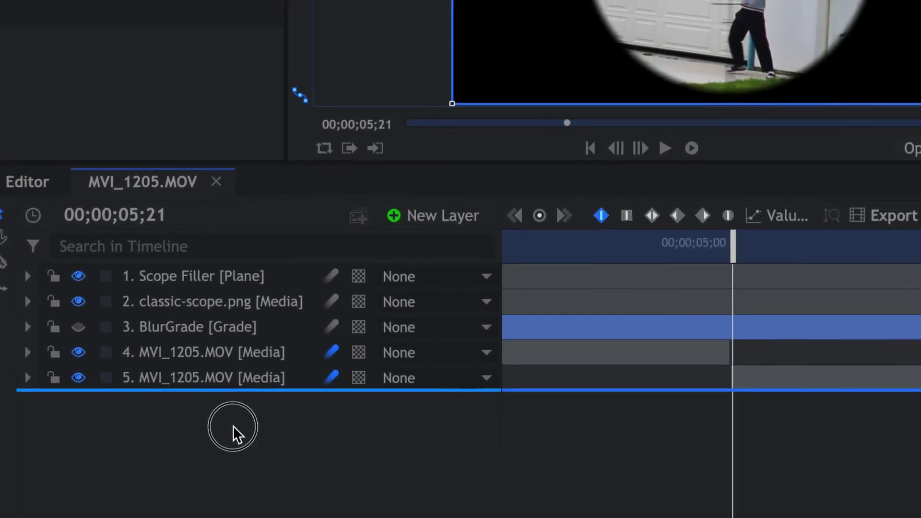
drag(233, 426, 662, 351)
drag(542, 356, 614, 360)
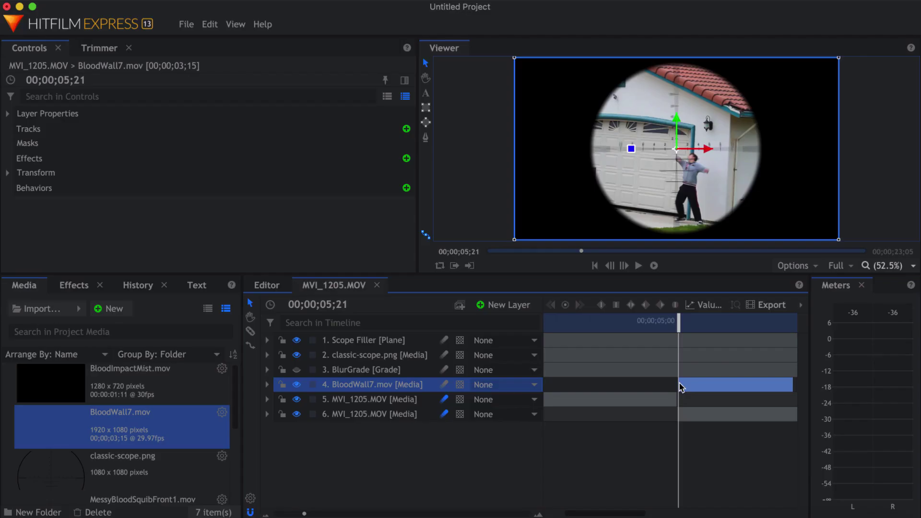
- Scale down the BloodWall7.mov layer, place it on the white wall beside the garage door, and step forward to 00;00;07;04
click(625, 266)
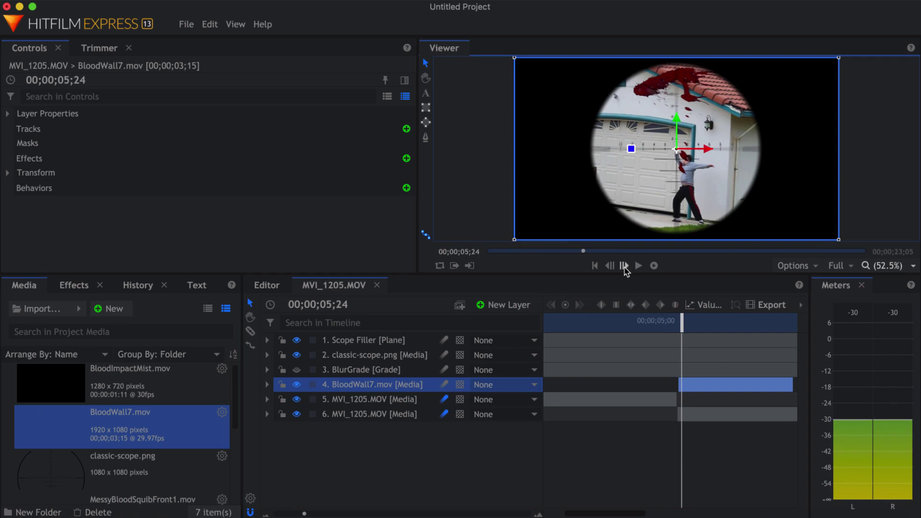
click(267, 384)
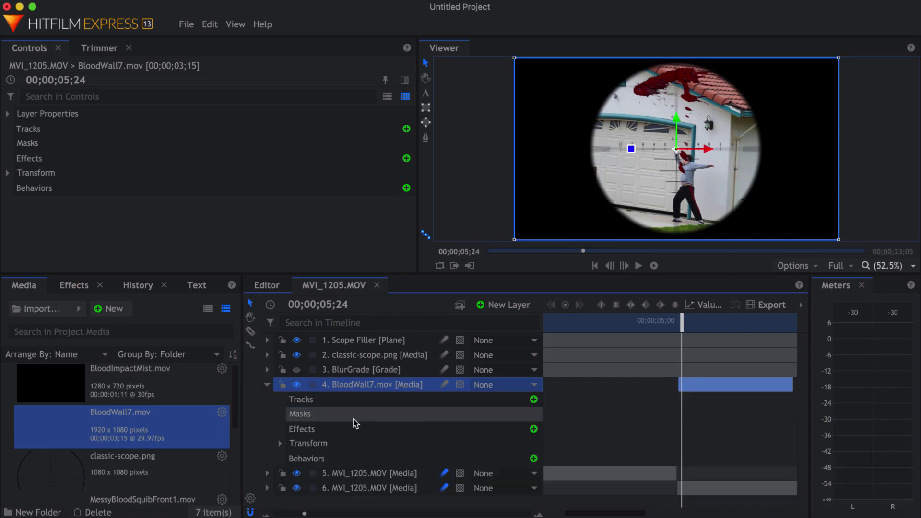
click(279, 443)
click(624, 266)
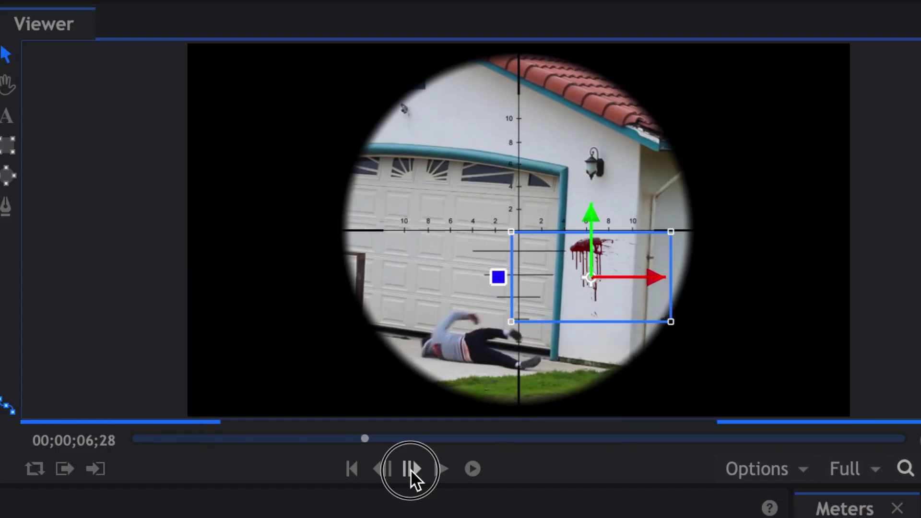
click(410, 469)
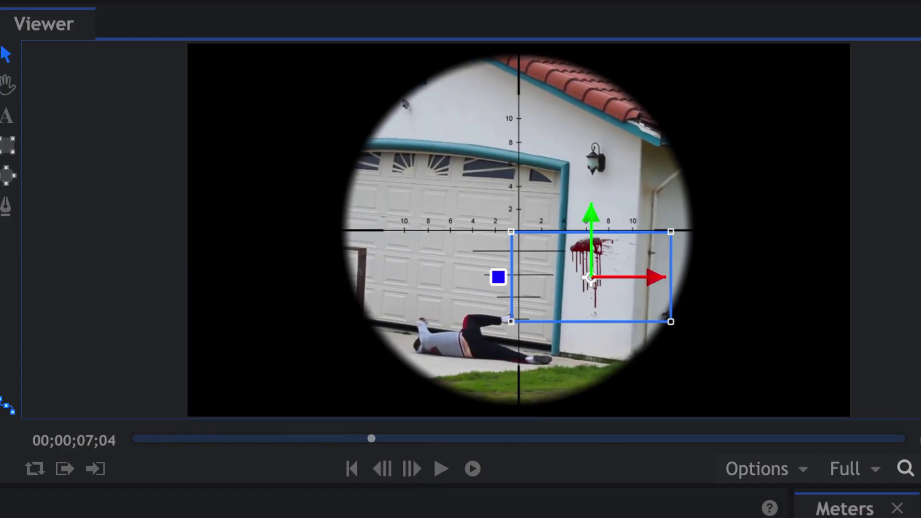
- Parent the BloodWall7.mov layer to layer 6, MVI_1205.MOV, and play back the shot to check how the blood follows the wall
click(440, 469)
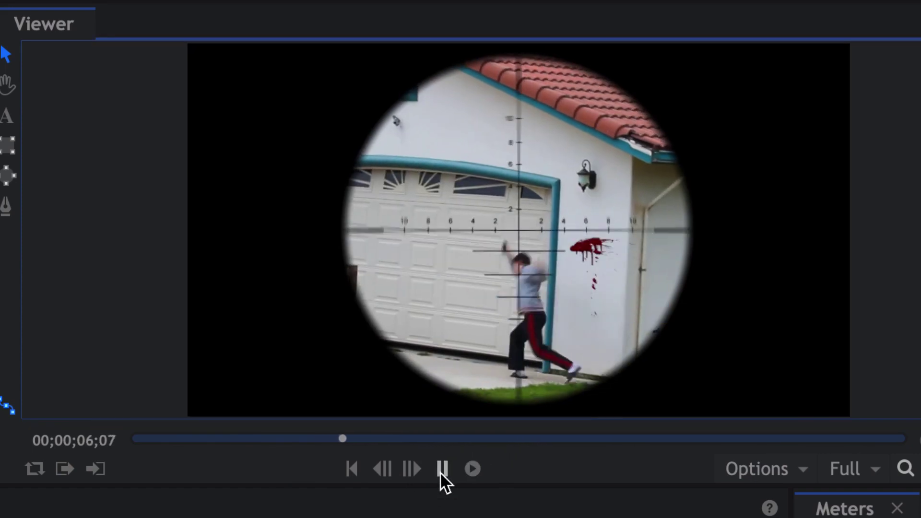
click(440, 470)
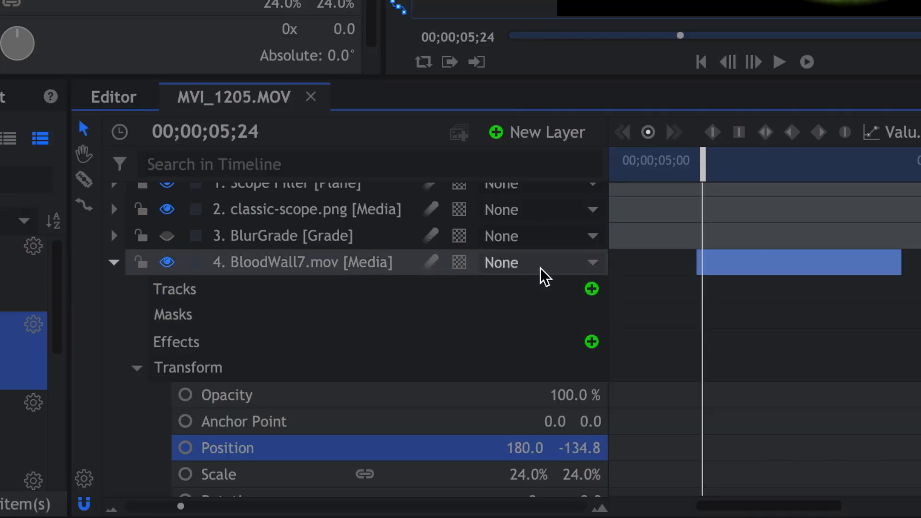
click(545, 277)
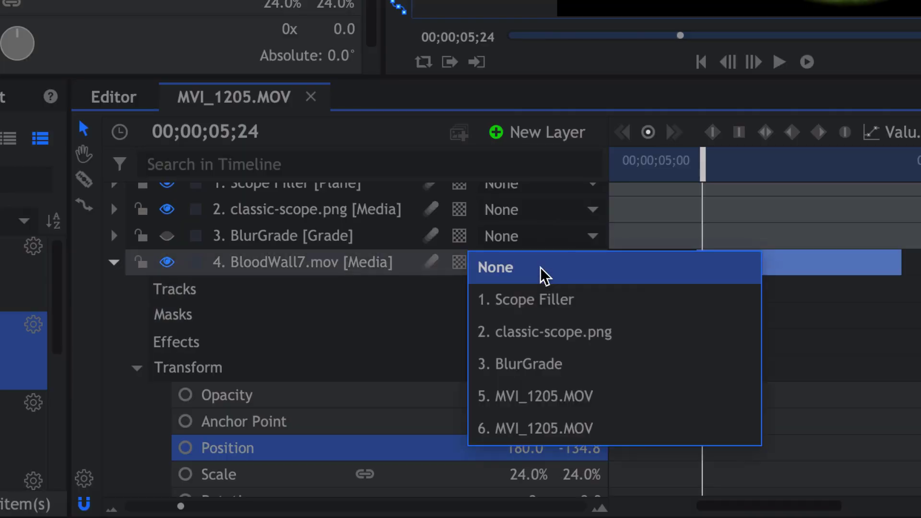
click(568, 433)
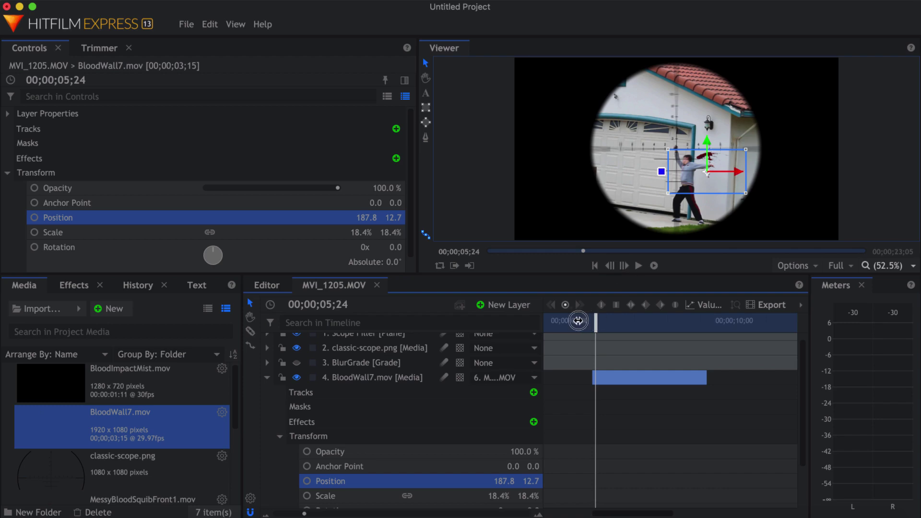
drag(578, 321, 557, 320)
click(639, 266)
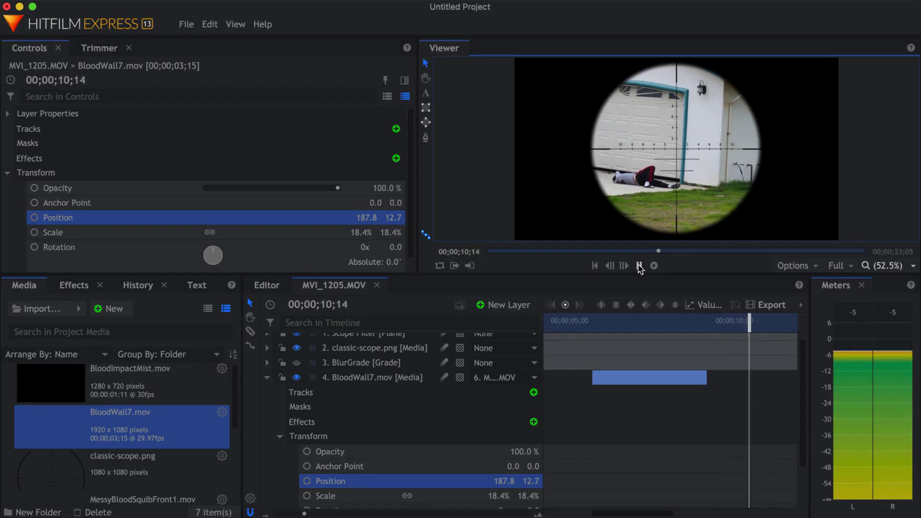
- In SniperProject.hfp, review the finished layer stack and hide every layer from ShotBlur down to layer 16
click(398, 511)
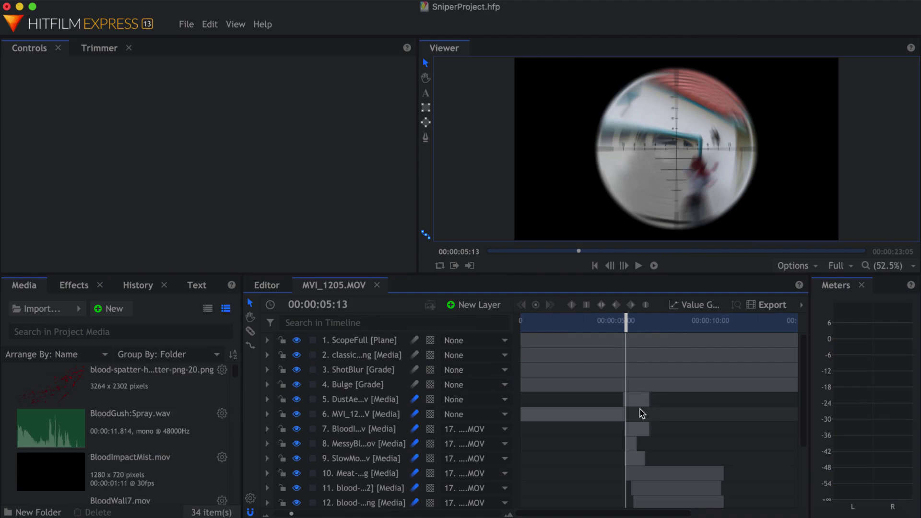
scroll(642, 445, down, 3)
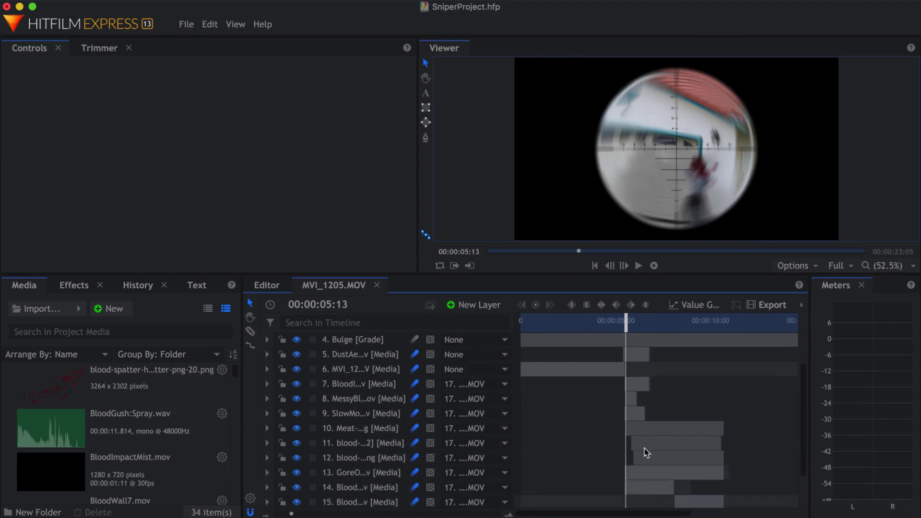
scroll(648, 468, down, 3)
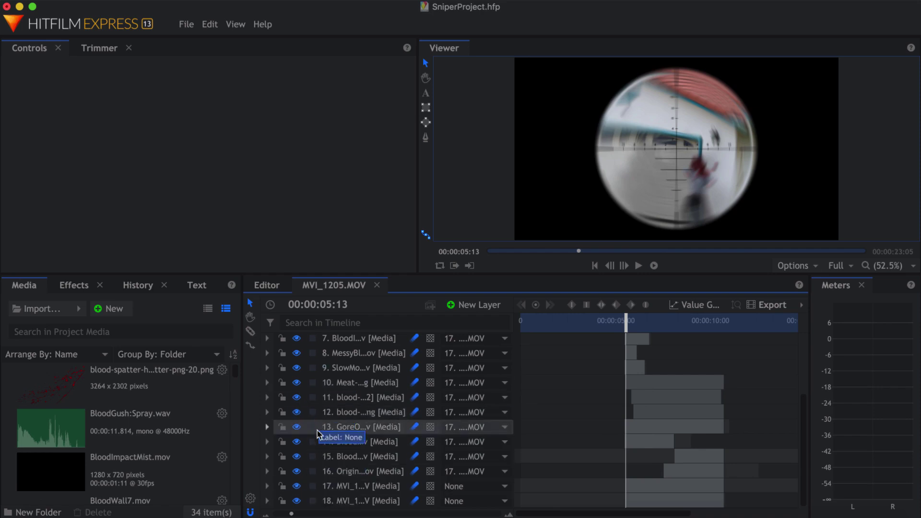
drag(303, 479, 309, 376)
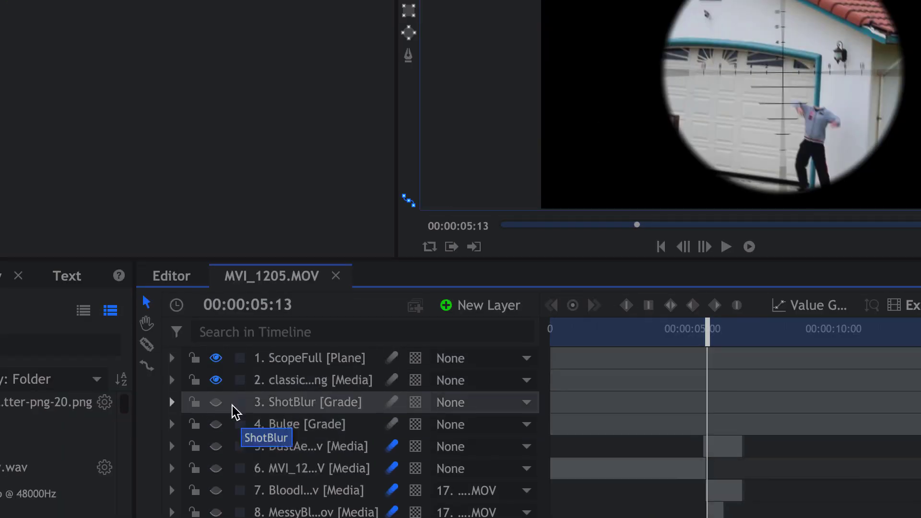
scroll(235, 411, down, 3)
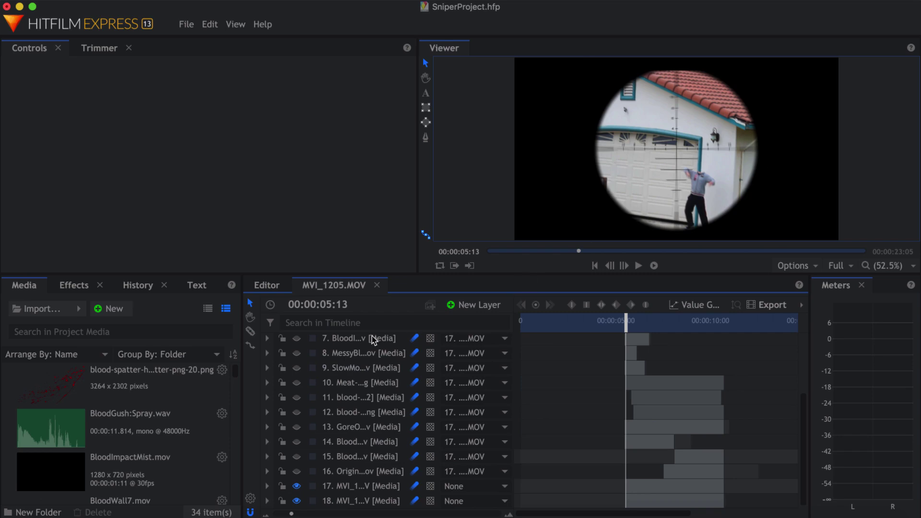
- In a HeadExample composite shot of MVI_1205.MOV, slice the clip at 00;00;11;04 and again at 00;00;18;22, where the driveway is empty
scroll(150, 411, down, 5)
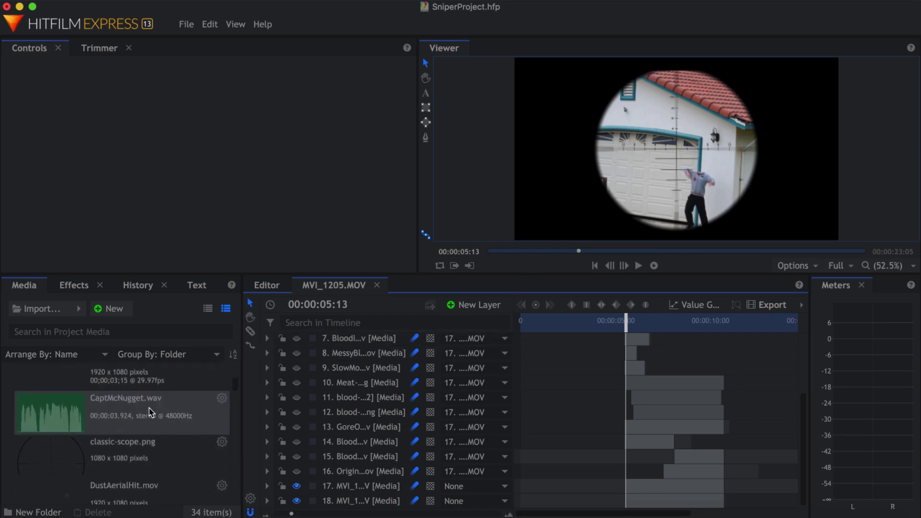
scroll(150, 411, up, 3)
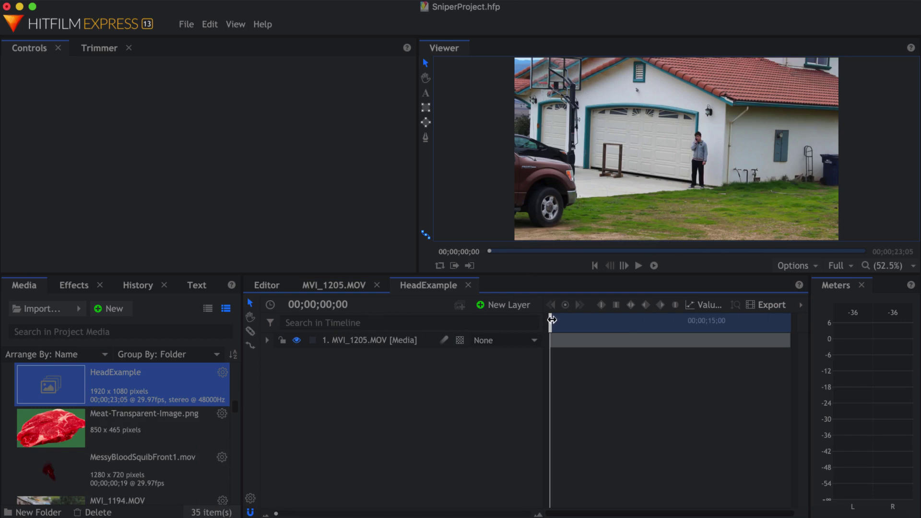
drag(552, 320, 667, 312)
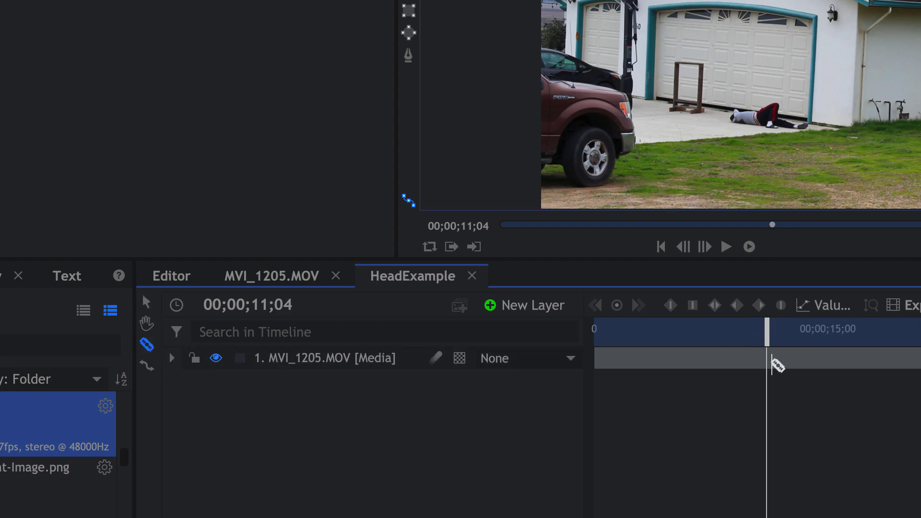
click(772, 360)
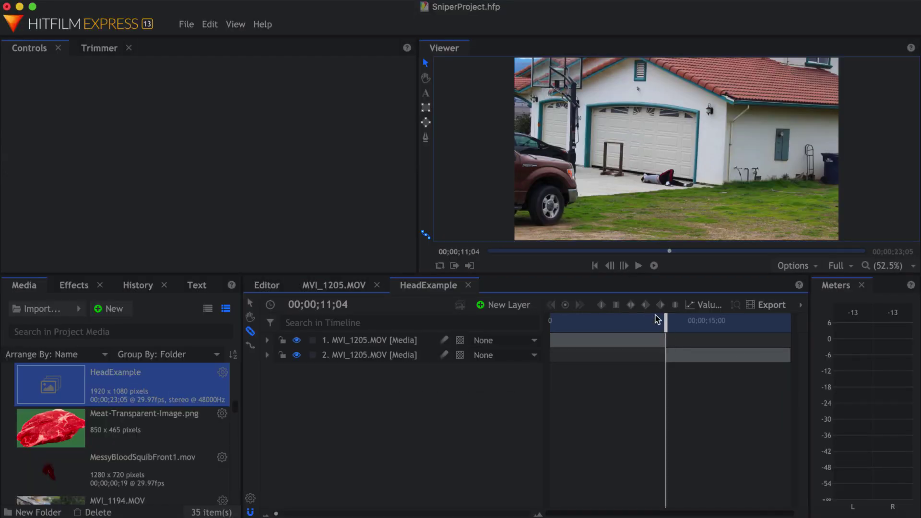
drag(666, 321, 744, 320)
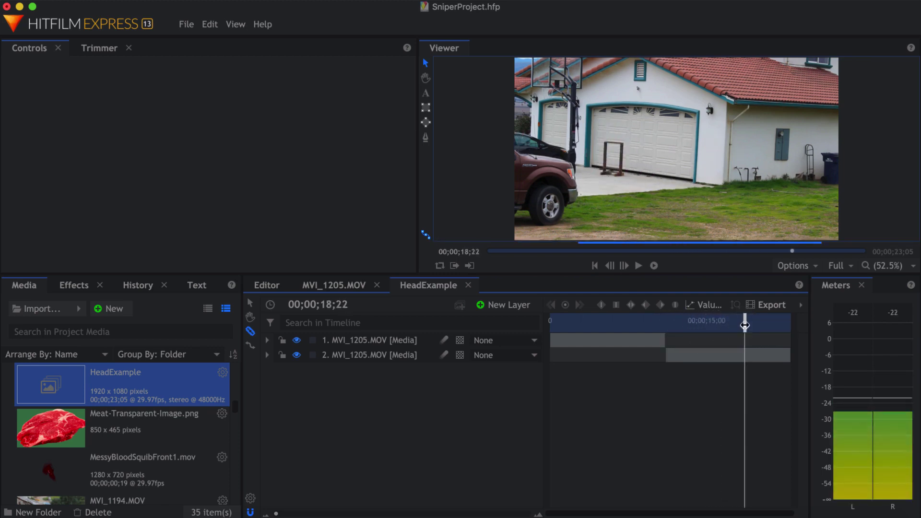
click(748, 355)
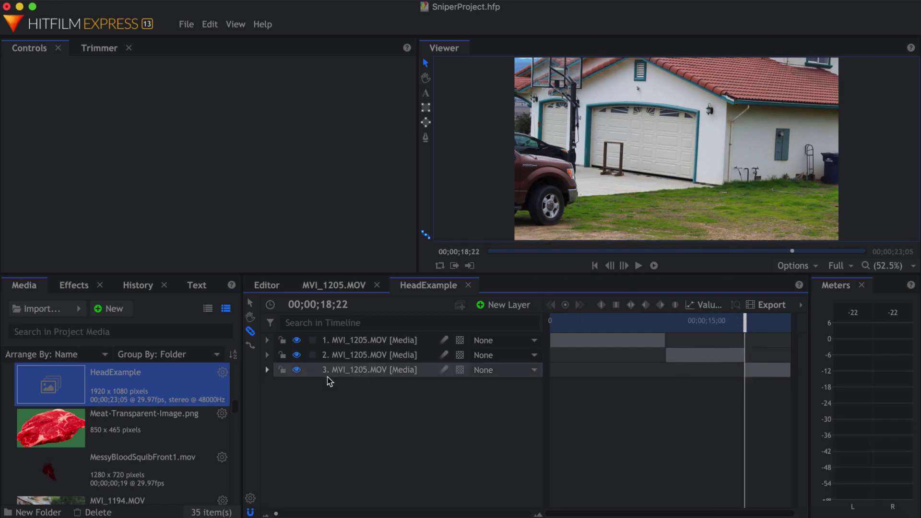
- Delete the middle MVI_1205.MOV segment and move the empty-driveway segment directly behind the first one, checking the cut around 00;00;11;04
click(250, 302)
click(685, 354)
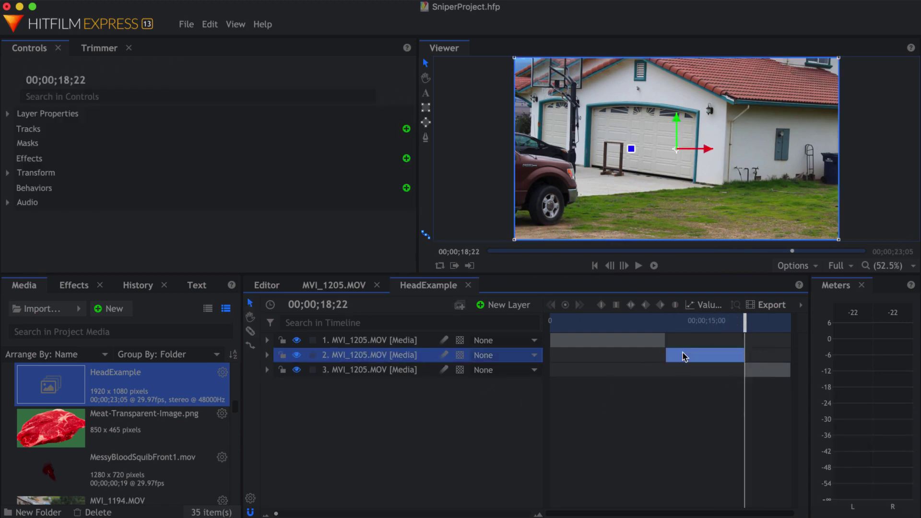
key(Delete)
drag(773, 360, 694, 357)
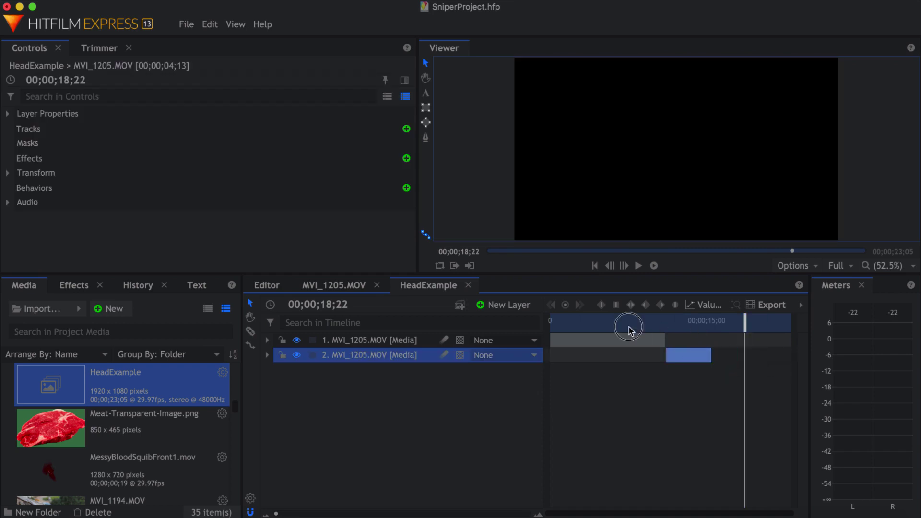
drag(628, 329, 666, 327)
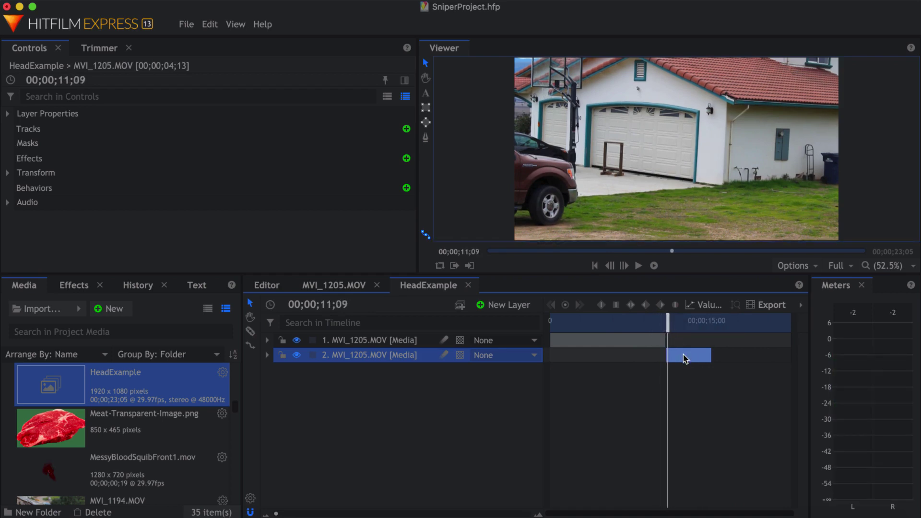
- Move the empty-driveway layer to start at 00;00;00;00 beneath the actor's clip and rate-stretch it to the same length
drag(684, 357, 564, 353)
drag(567, 321, 542, 319)
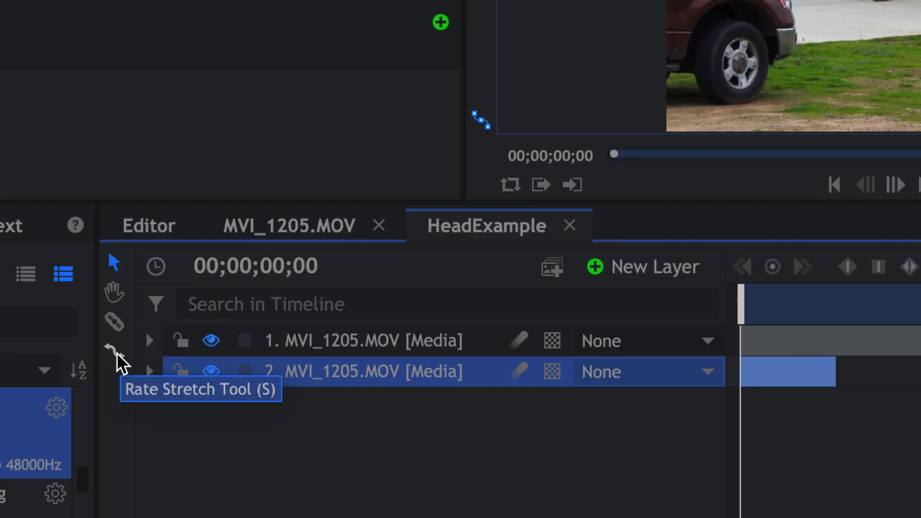
click(251, 347)
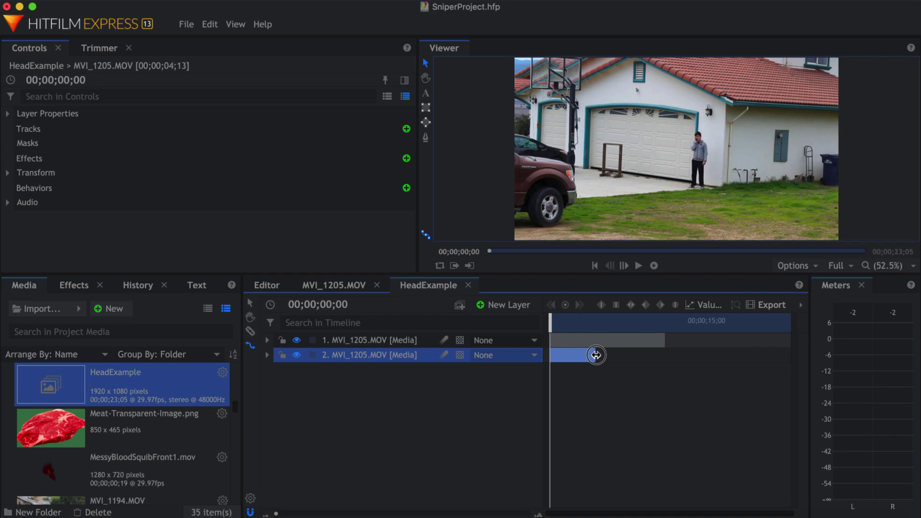
drag(837, 368, 864, 372)
drag(609, 355, 662, 357)
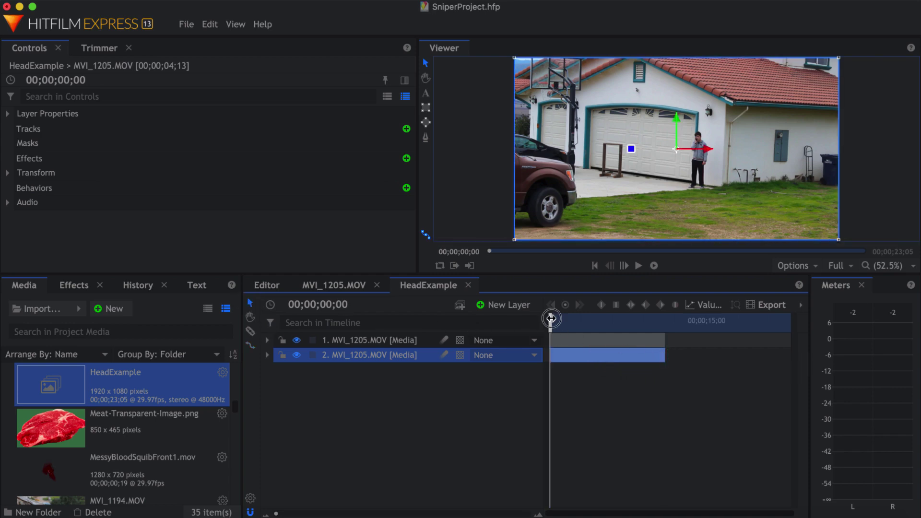
- Scrub through the actor's reaction and step back to the shot frame at 00;00;05;27
drag(550, 318, 614, 321)
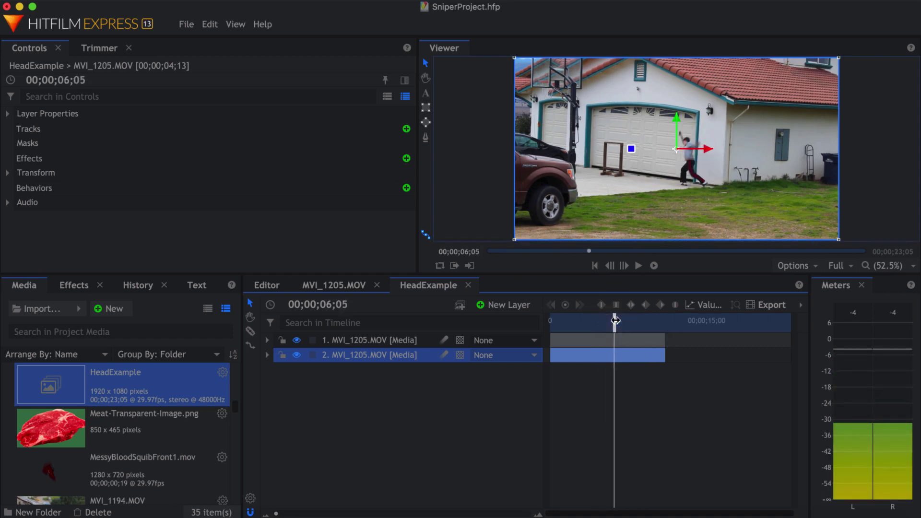
click(612, 266)
click(613, 267)
click(613, 266)
click(613, 267)
click(613, 266)
click(612, 267)
click(613, 267)
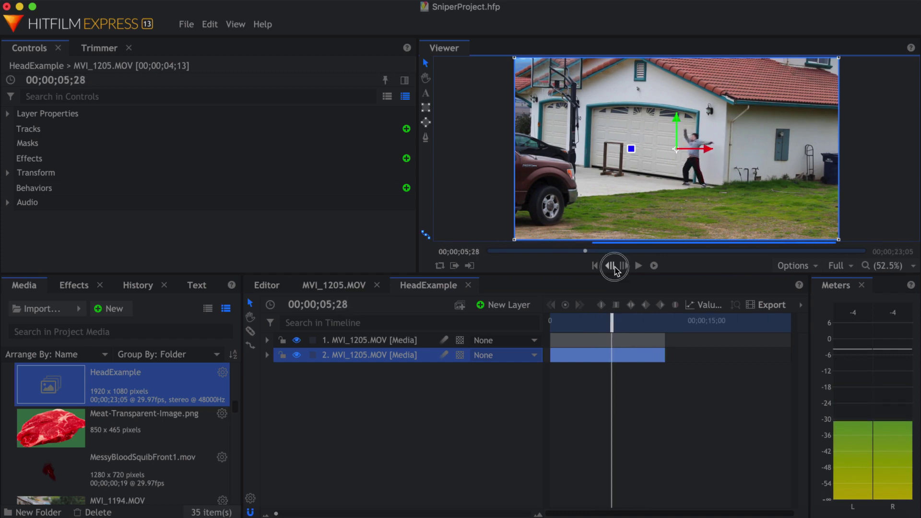
click(613, 266)
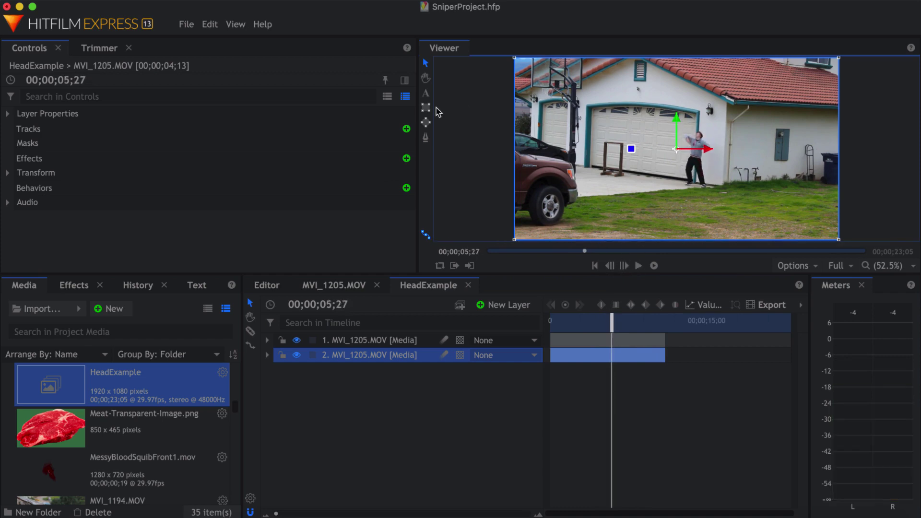
- Draw a closed freehand mask around the actor's head on the upper MVI_1205.MOV layer and invert it
click(911, 265)
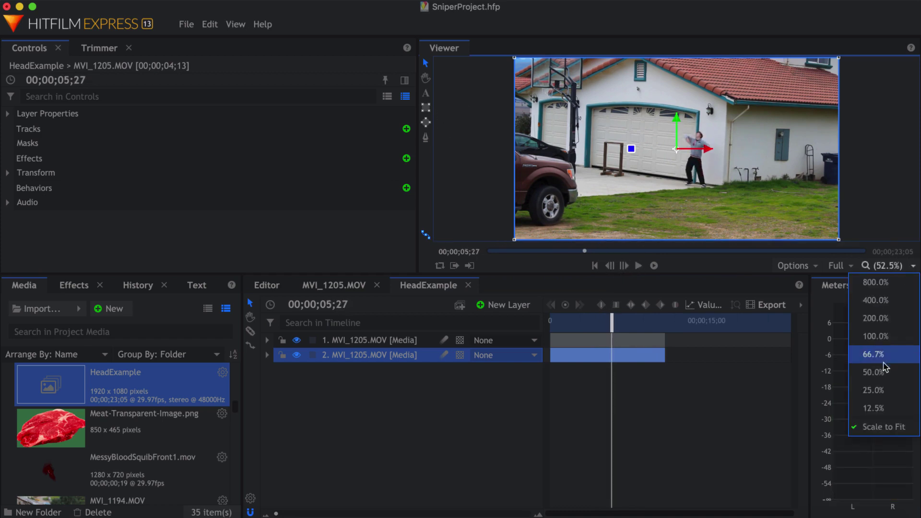
click(882, 337)
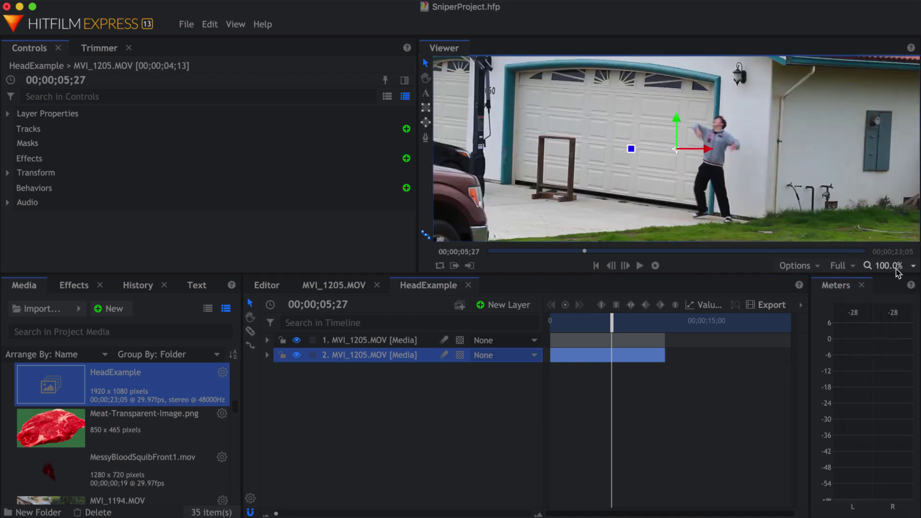
click(897, 269)
click(881, 319)
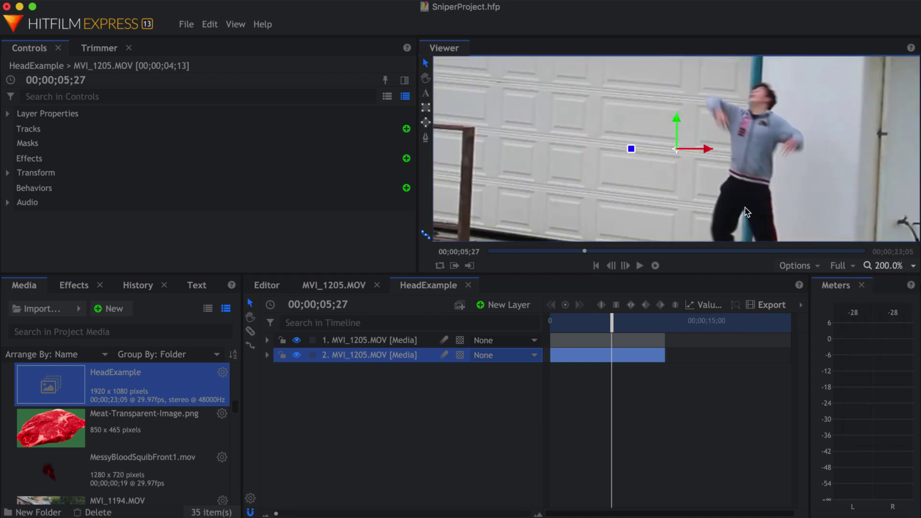
drag(545, 116, 483, 145)
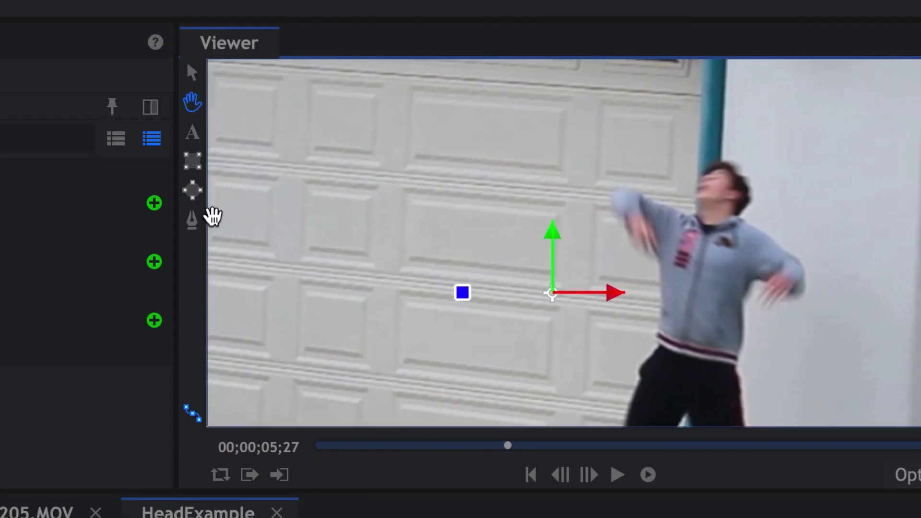
click(193, 221)
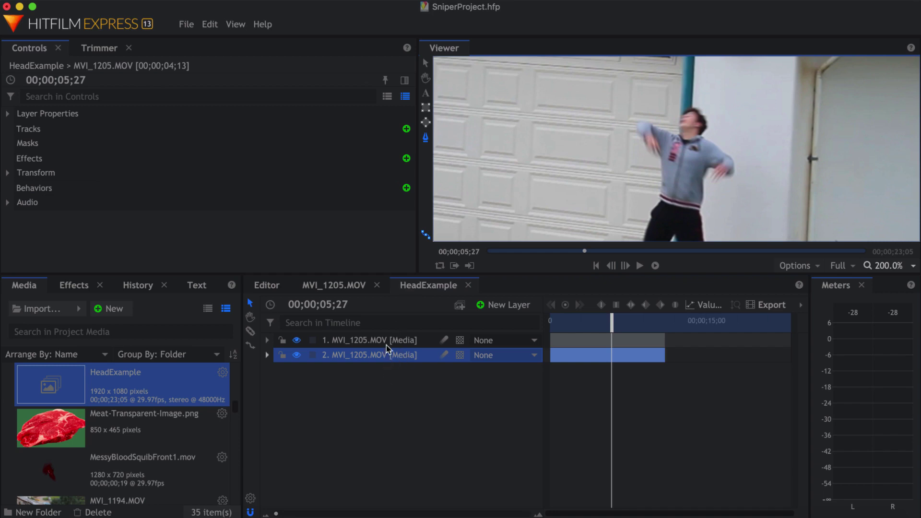
click(420, 341)
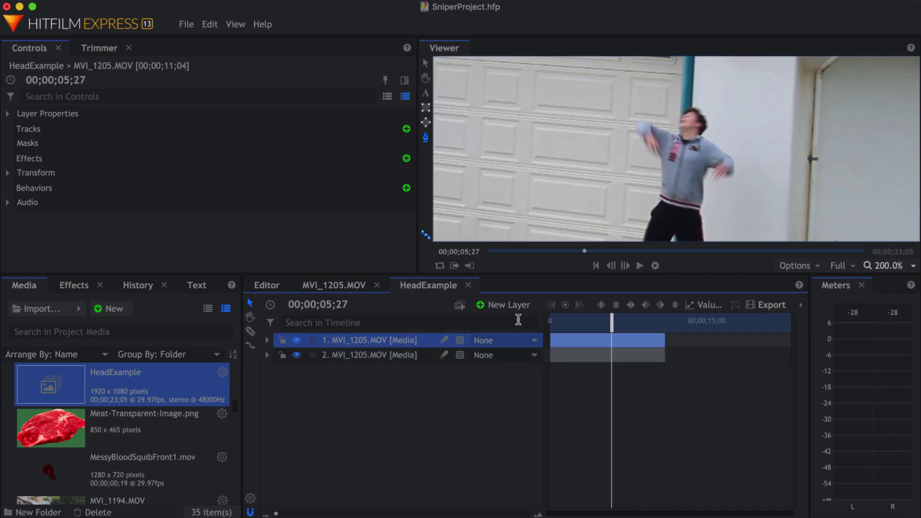
click(695, 137)
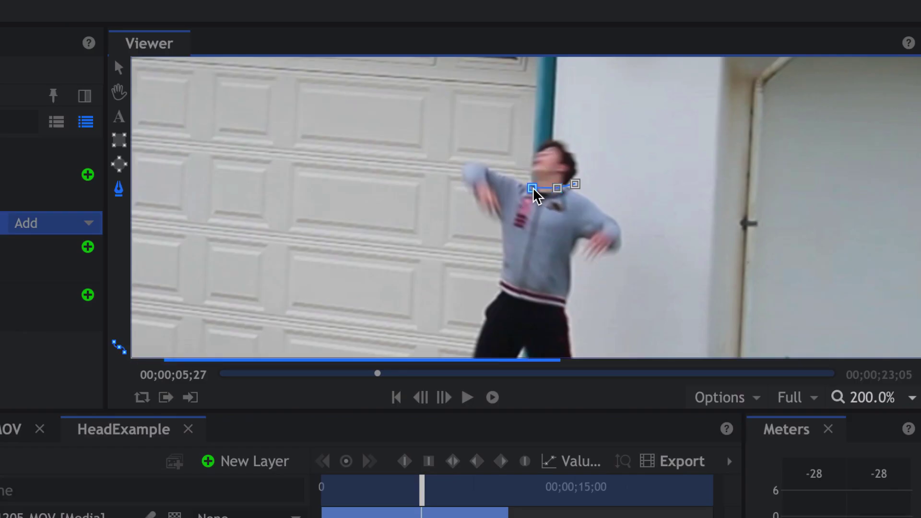
click(680, 136)
click(675, 125)
click(683, 103)
click(573, 141)
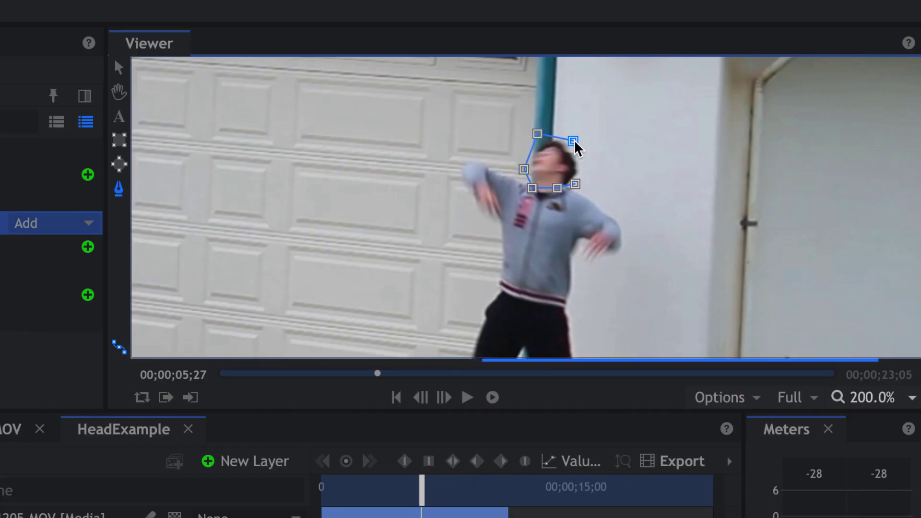
click(575, 184)
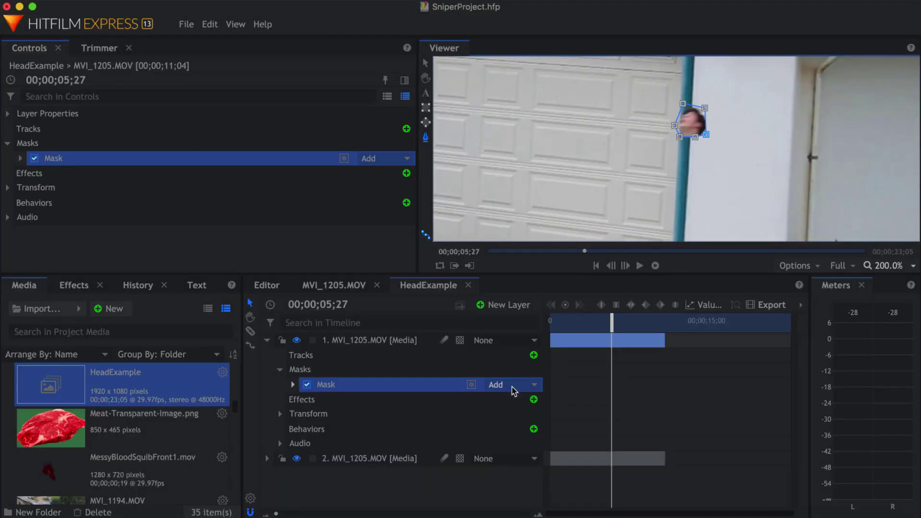
click(473, 386)
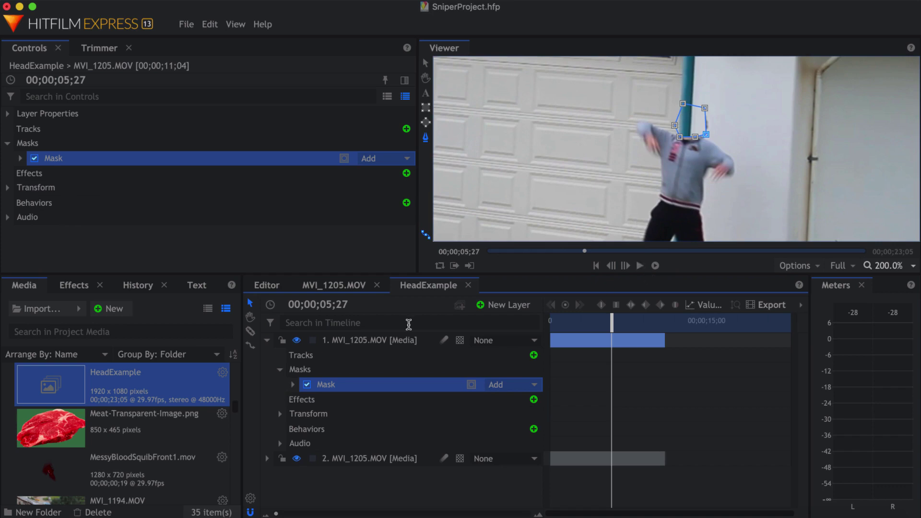
- Set the head mask's feather strength to 2 px and pull its lower-right point outward from the neck
click(292, 384)
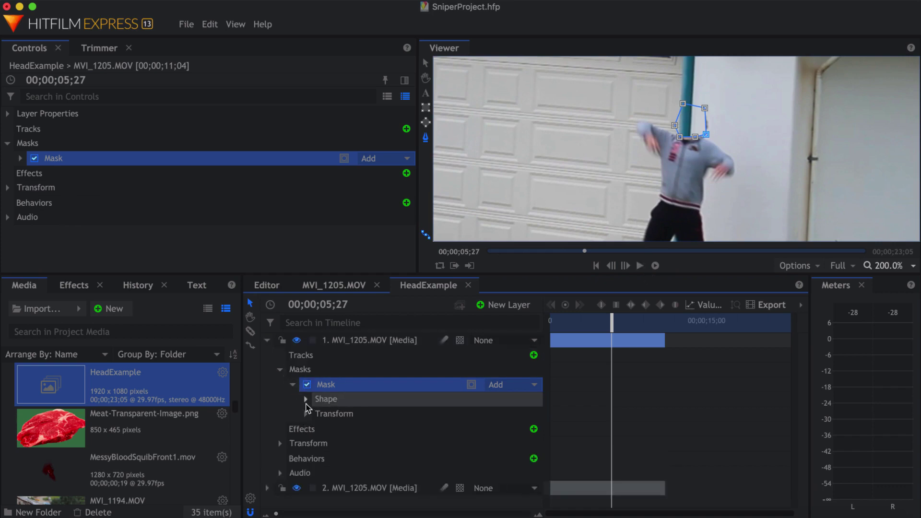
click(306, 399)
scroll(511, 419, down, 1)
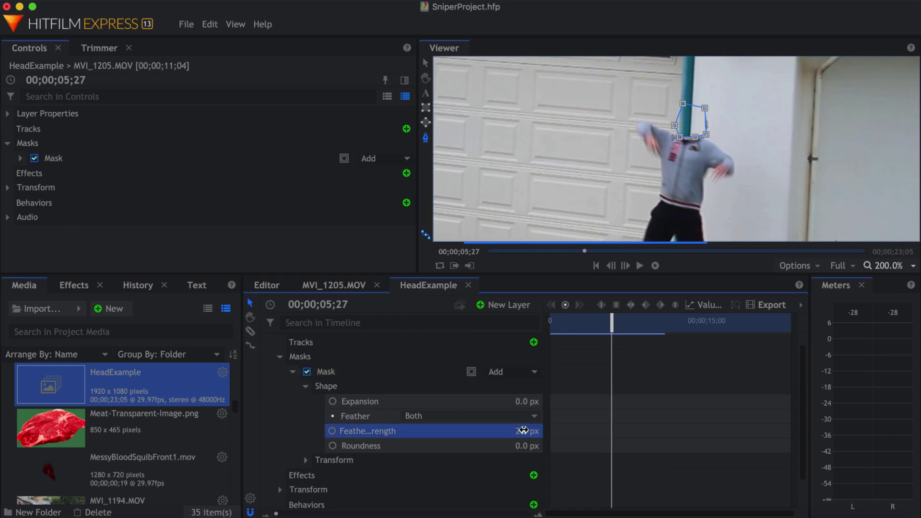
key(Return)
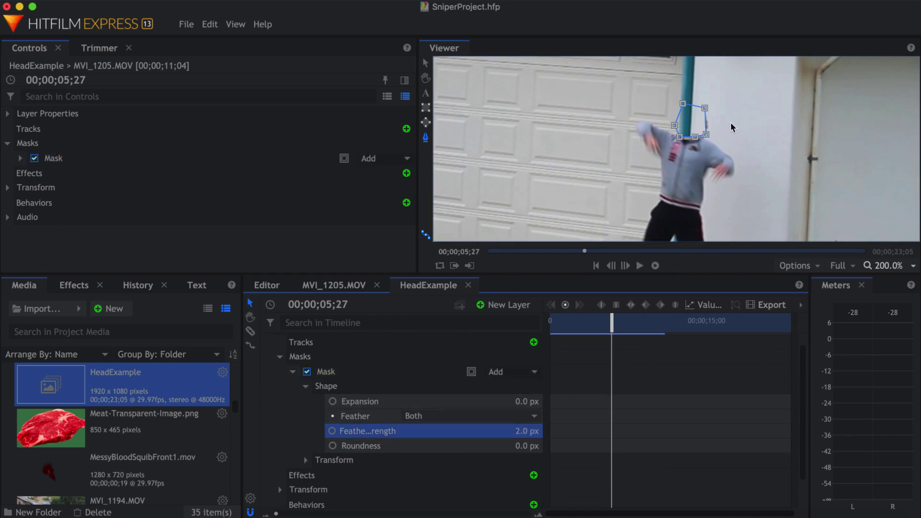
click(708, 135)
- Keyframe the mask's Path at 00;00;05;27, advance to 00;00;05;29 and reshape the mask to follow the head
scroll(412, 407, up, 1)
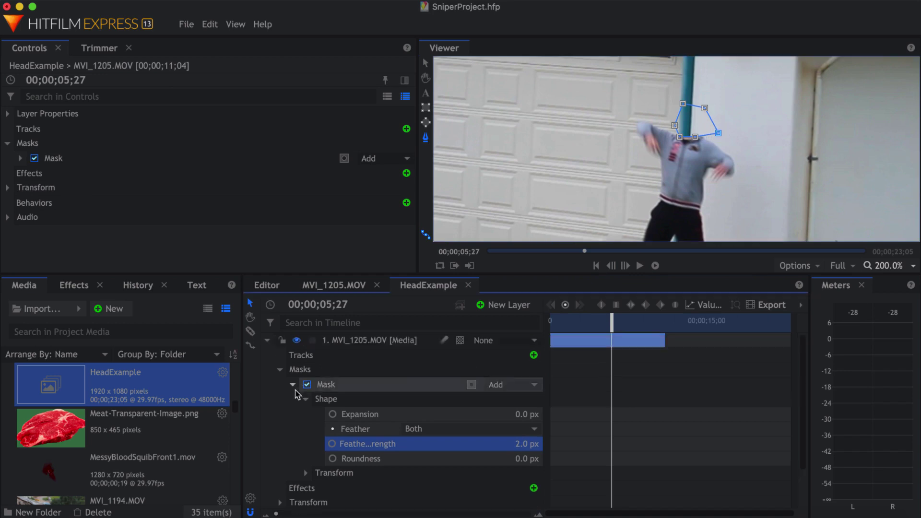
click(306, 473)
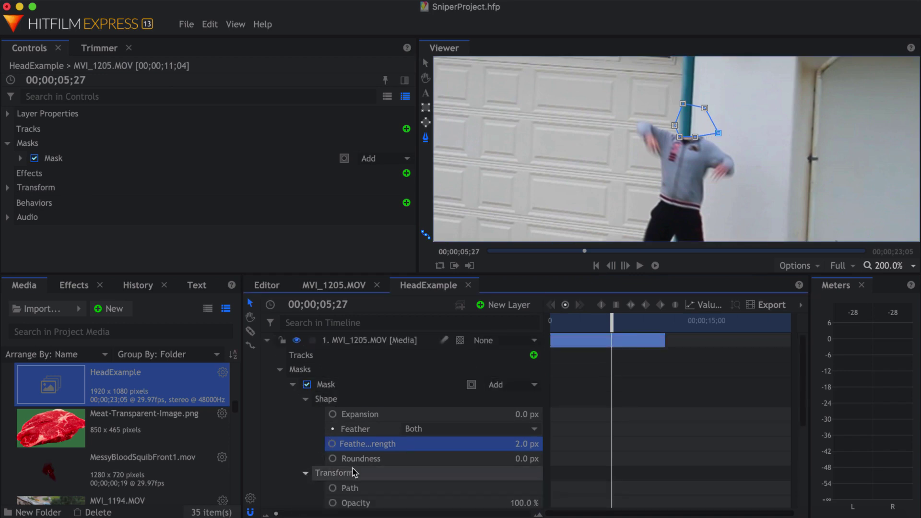
scroll(354, 473, down, 3)
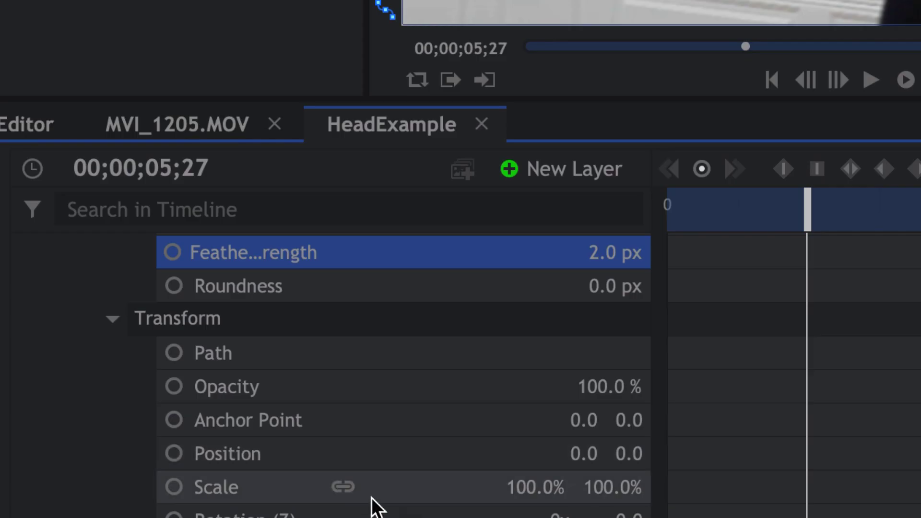
click(175, 354)
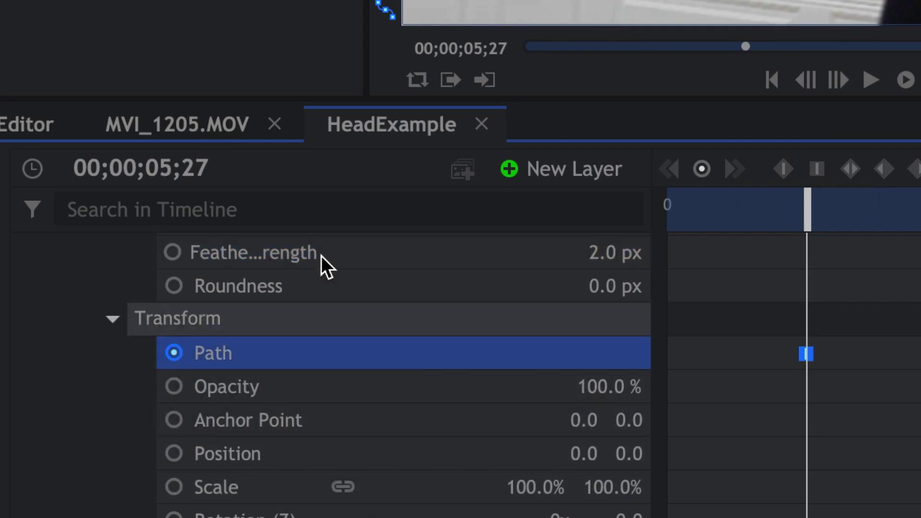
double_click(837, 81)
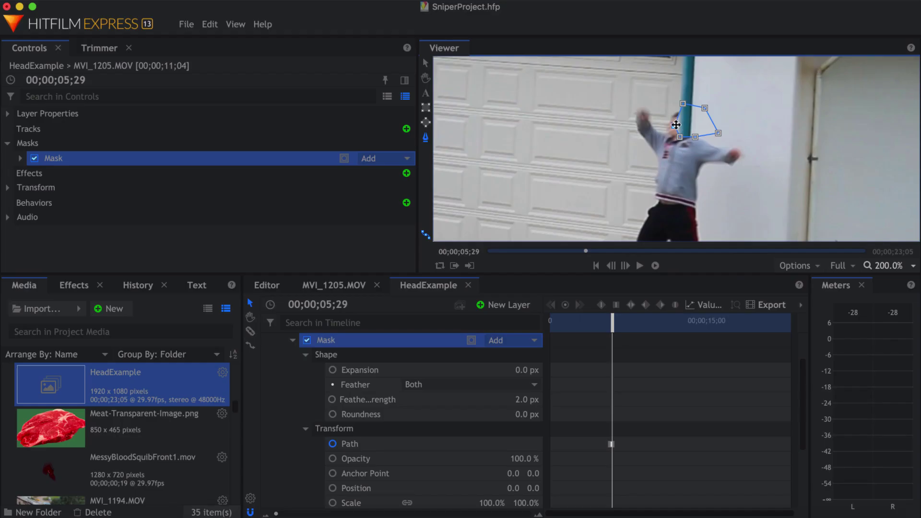
drag(675, 125, 698, 106)
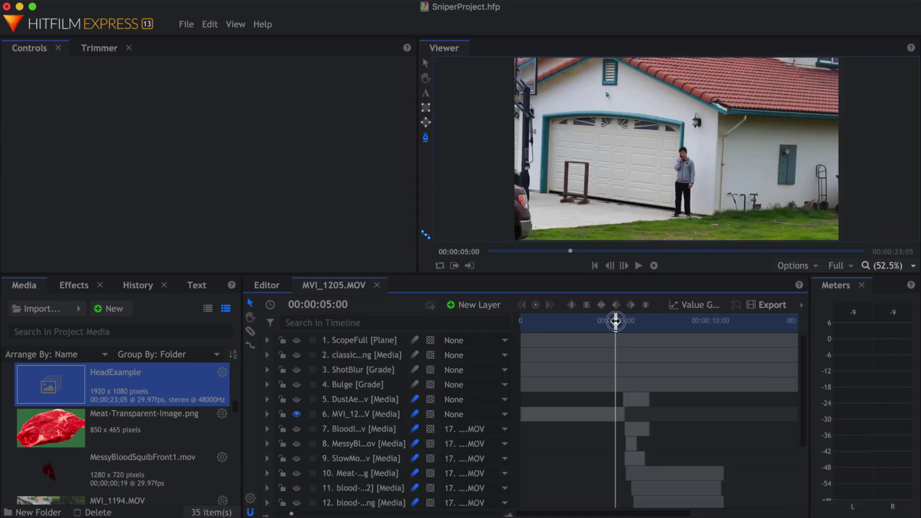
- Scrub the finished MVI_1205.MOV composite to 00:00:07:19 and preview Meat-Transparent-Image.png in the Trimmer
drag(615, 321, 668, 321)
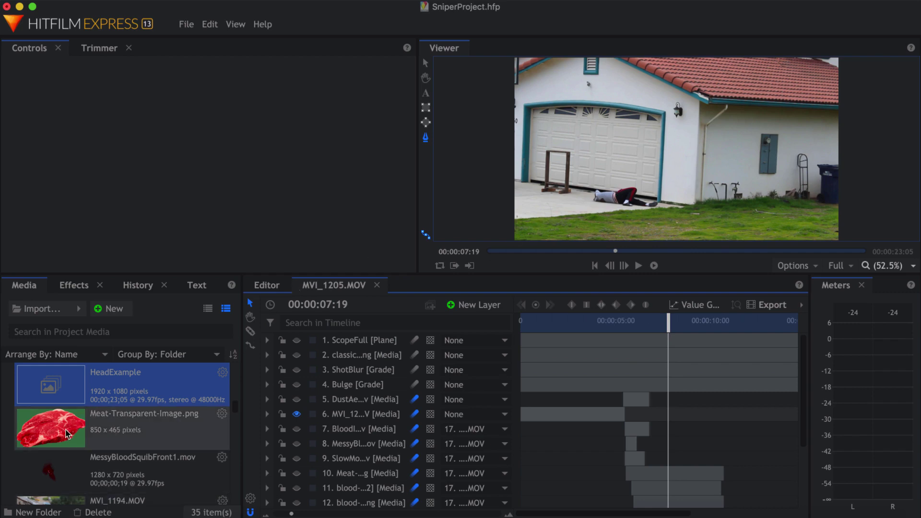
click(66, 434)
click(102, 49)
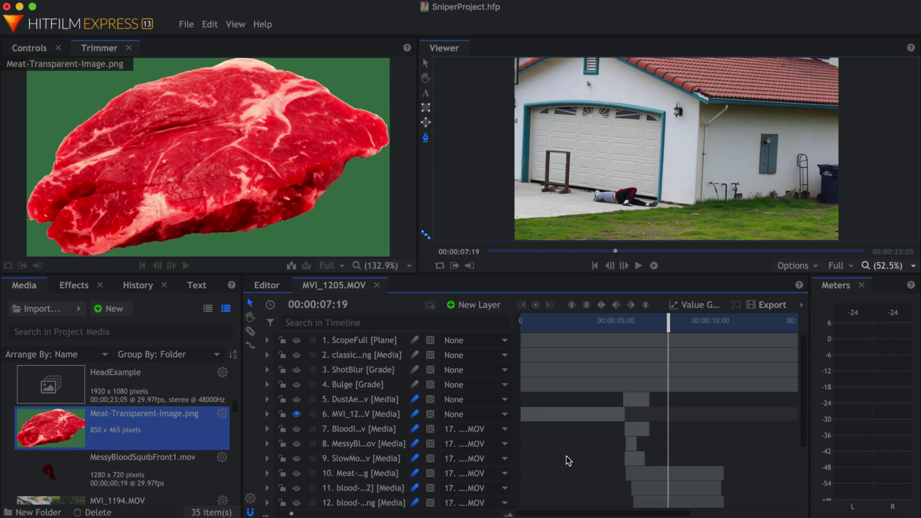
- Make the meat image layer visible and step through the actor's fall from 00:00:07:09 back to 00:00:05:20 to examine the neck wound
scroll(571, 456, down, 2)
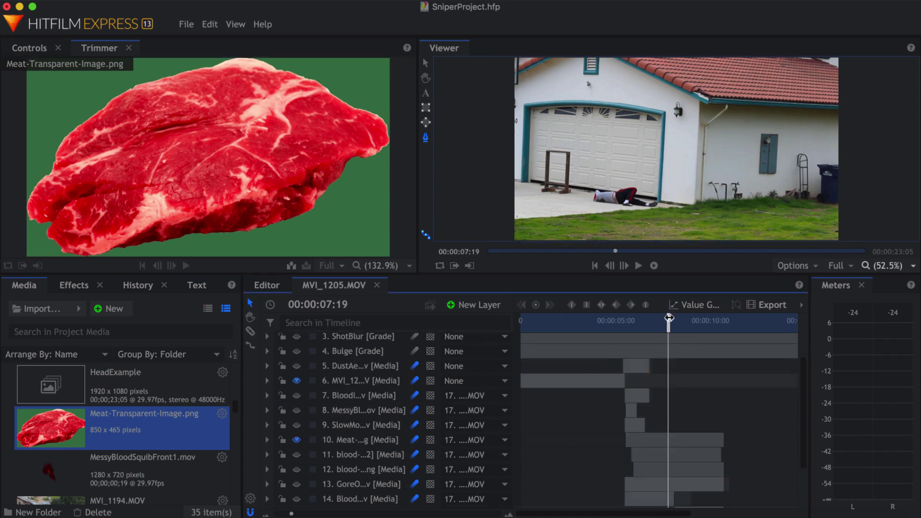
drag(669, 318, 663, 318)
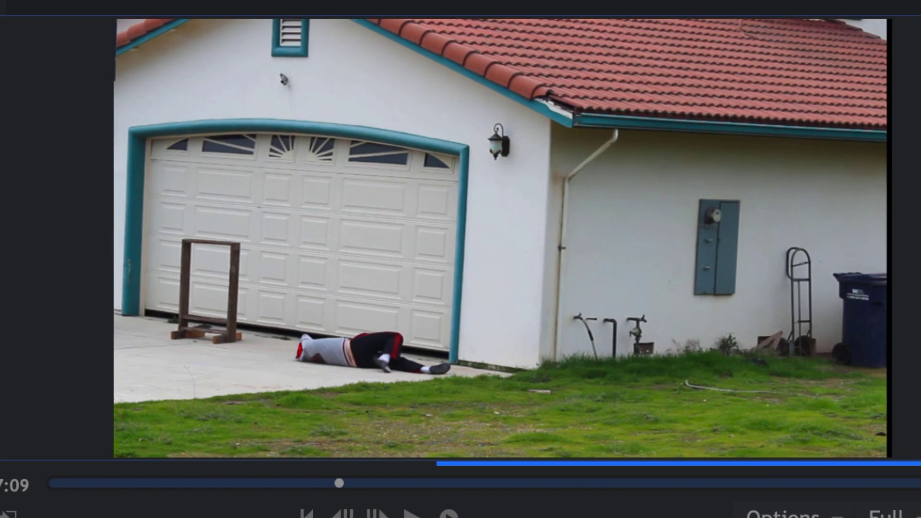
key(Left)
key(Left)
key(Left)
key(Left)
key(Left)
key(Left)
key(Left)
key(Left)
key(Left)
key(Left)
key(Left)
key(Left)
key(Left)
key(Left)
key(Left)
key(Left)
key(Left)
key(Left)
key(Left)
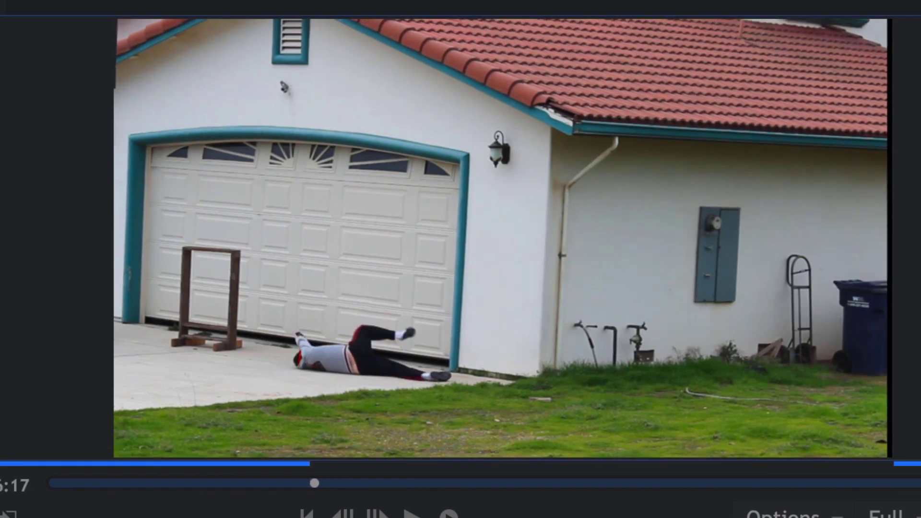
key(Left)
key(Left)
key(Left)
key(Left)
key(Left)
key(Left)
key(Left)
key(Left)
key(Left)
key(Left)
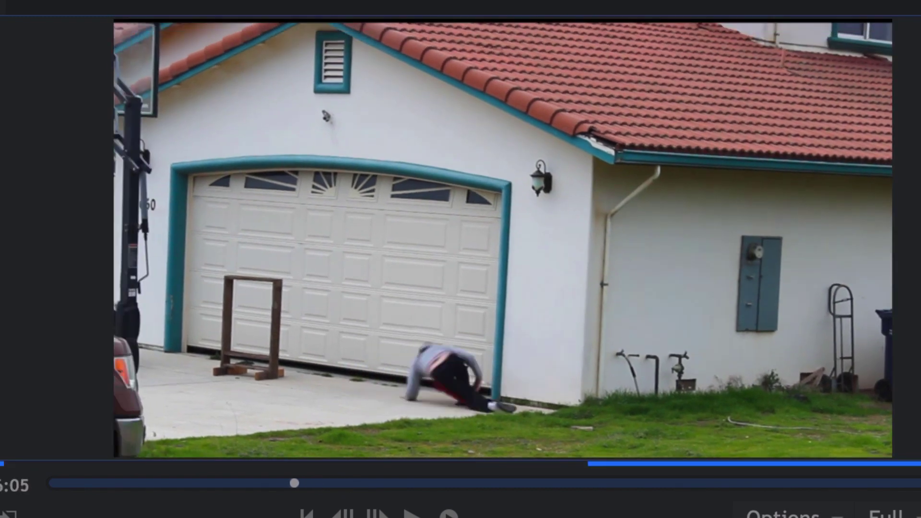
key(Left)
key(Left)
key(Left)
key(Left)
key(Left)
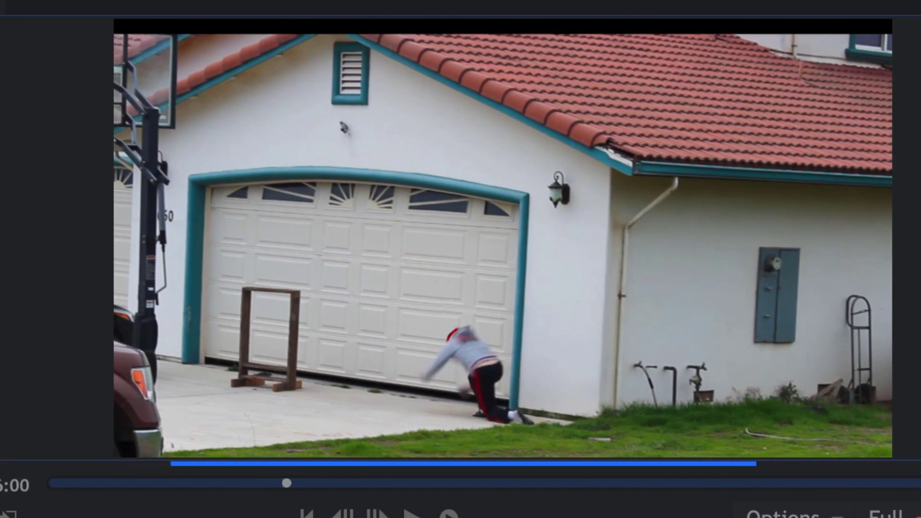
key(Left)
key(Left)
key(Left)
key(Left)
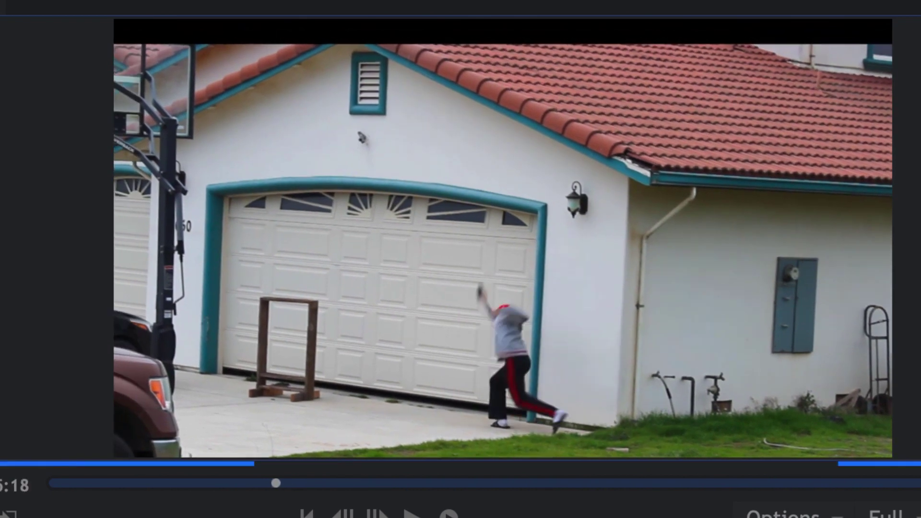
key(Right)
key(Right)
key(Right)
key(Right)
key(Right)
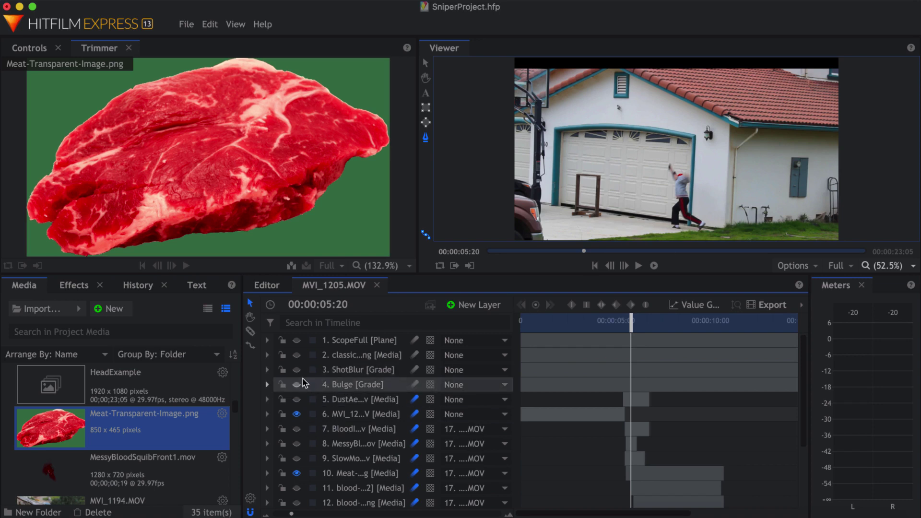
- Turn the visibility of the hidden scope, blur, bulge, blood and dust layers back on and go to 00:00:05:17
scroll(326, 456, down, 3)
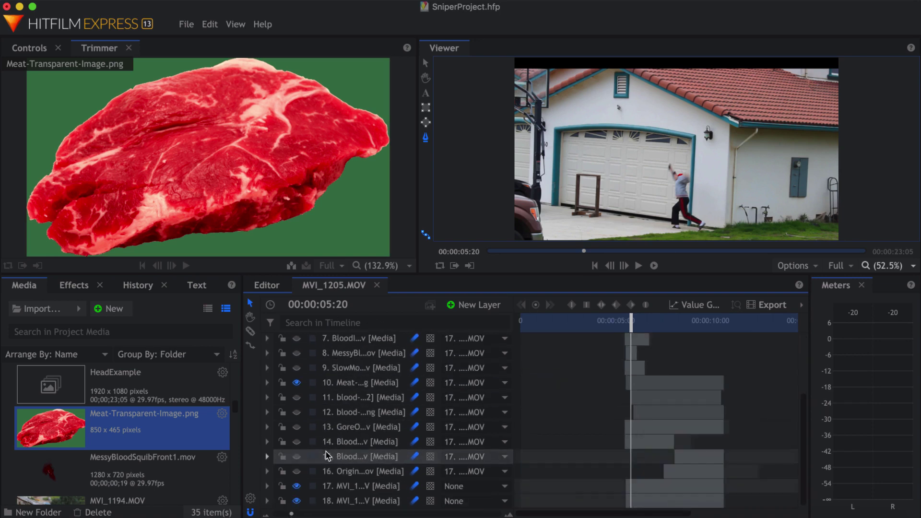
scroll(326, 456, up, 3)
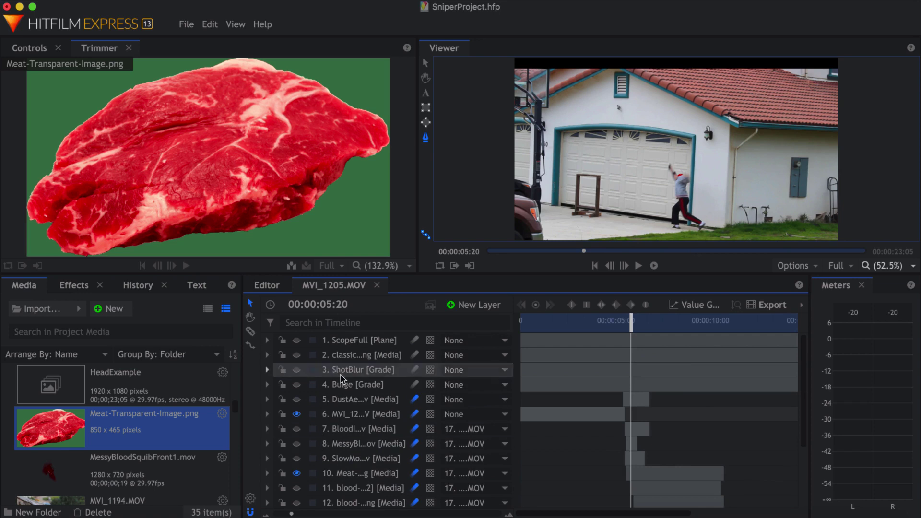
click(296, 384)
scroll(299, 473, down, 3)
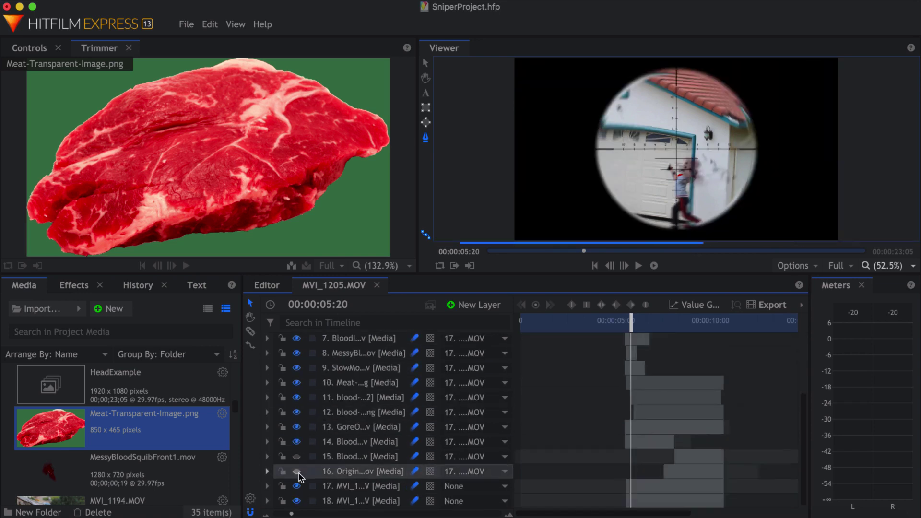
scroll(298, 431, up, 3)
click(623, 265)
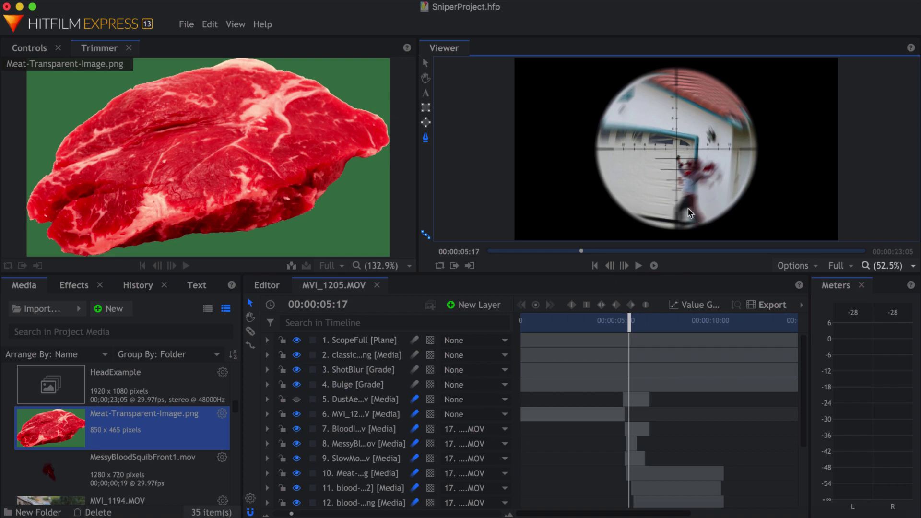
click(297, 400)
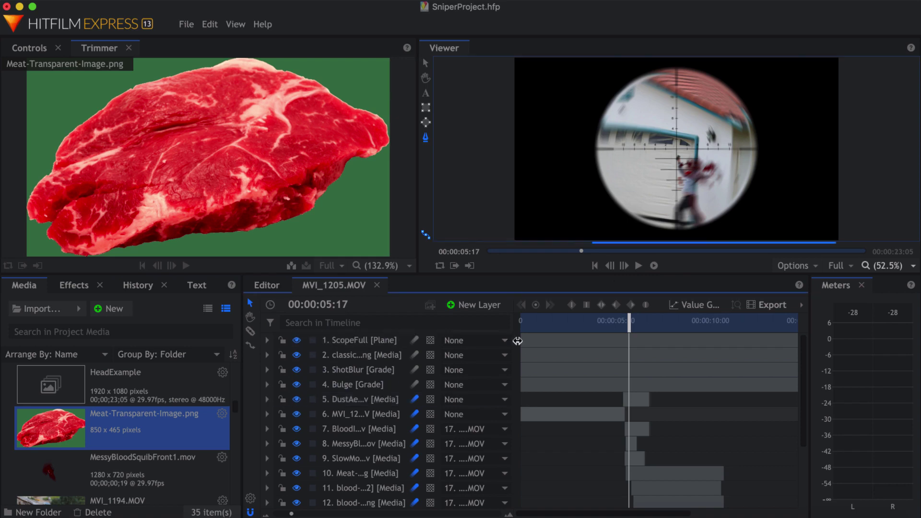
- Step frame by frame back to 00:00:05:14 and forward to 00:00:05:17 to examine the dust and blood at the impact
click(612, 265)
click(612, 265)
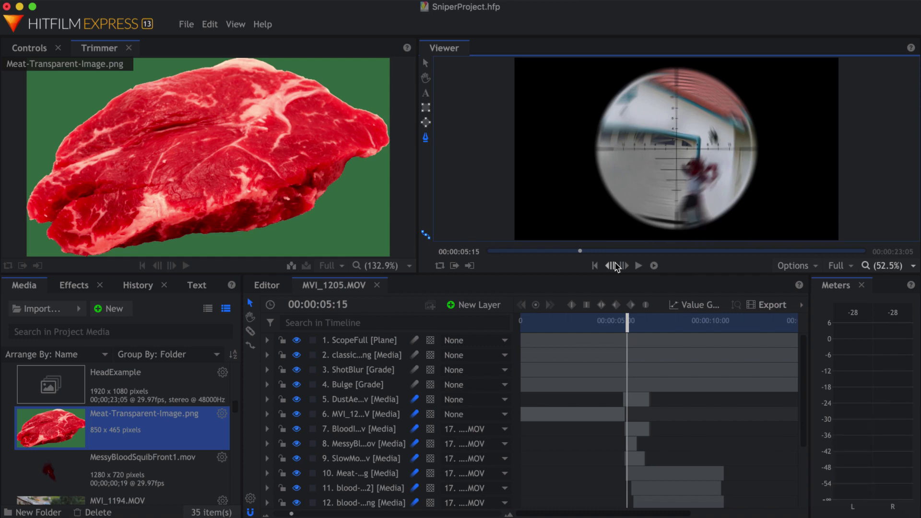
click(614, 266)
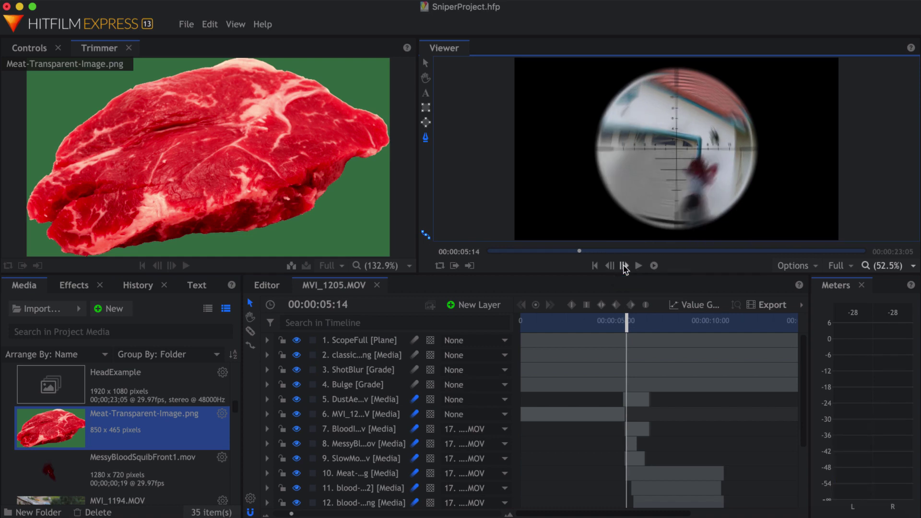
click(624, 266)
click(623, 266)
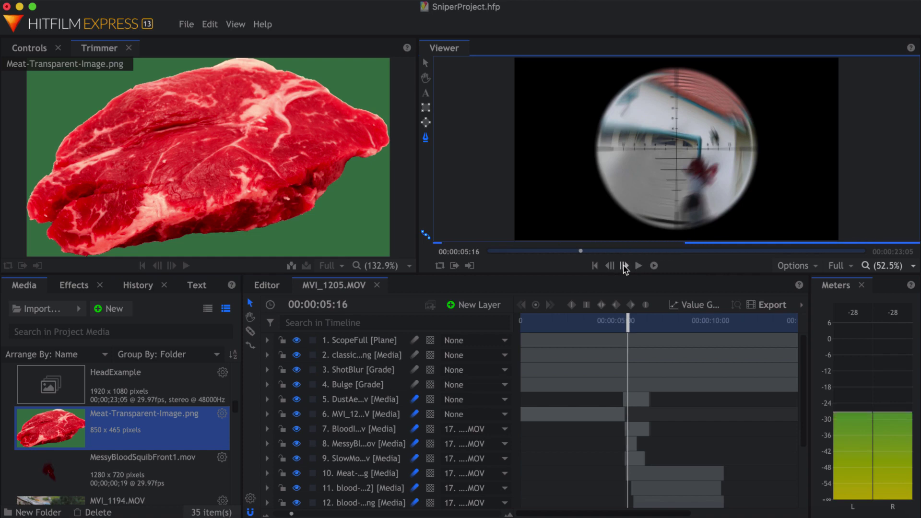
click(623, 266)
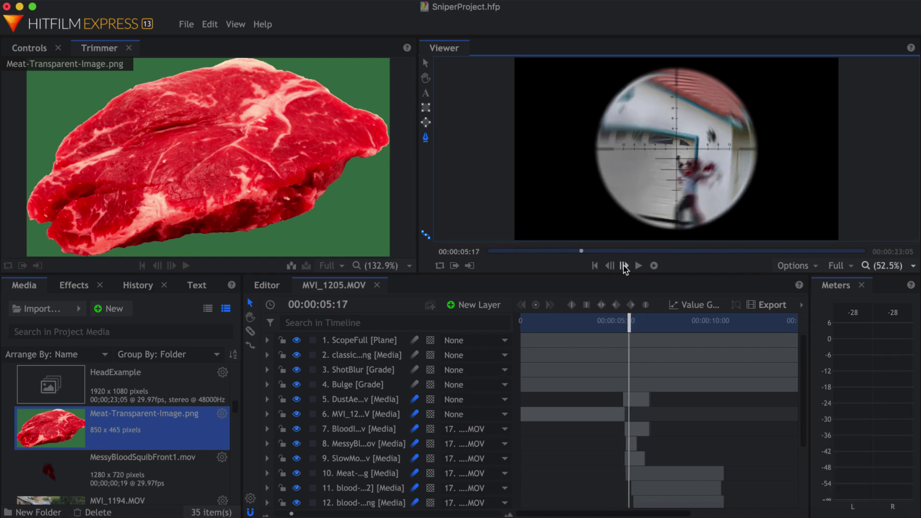